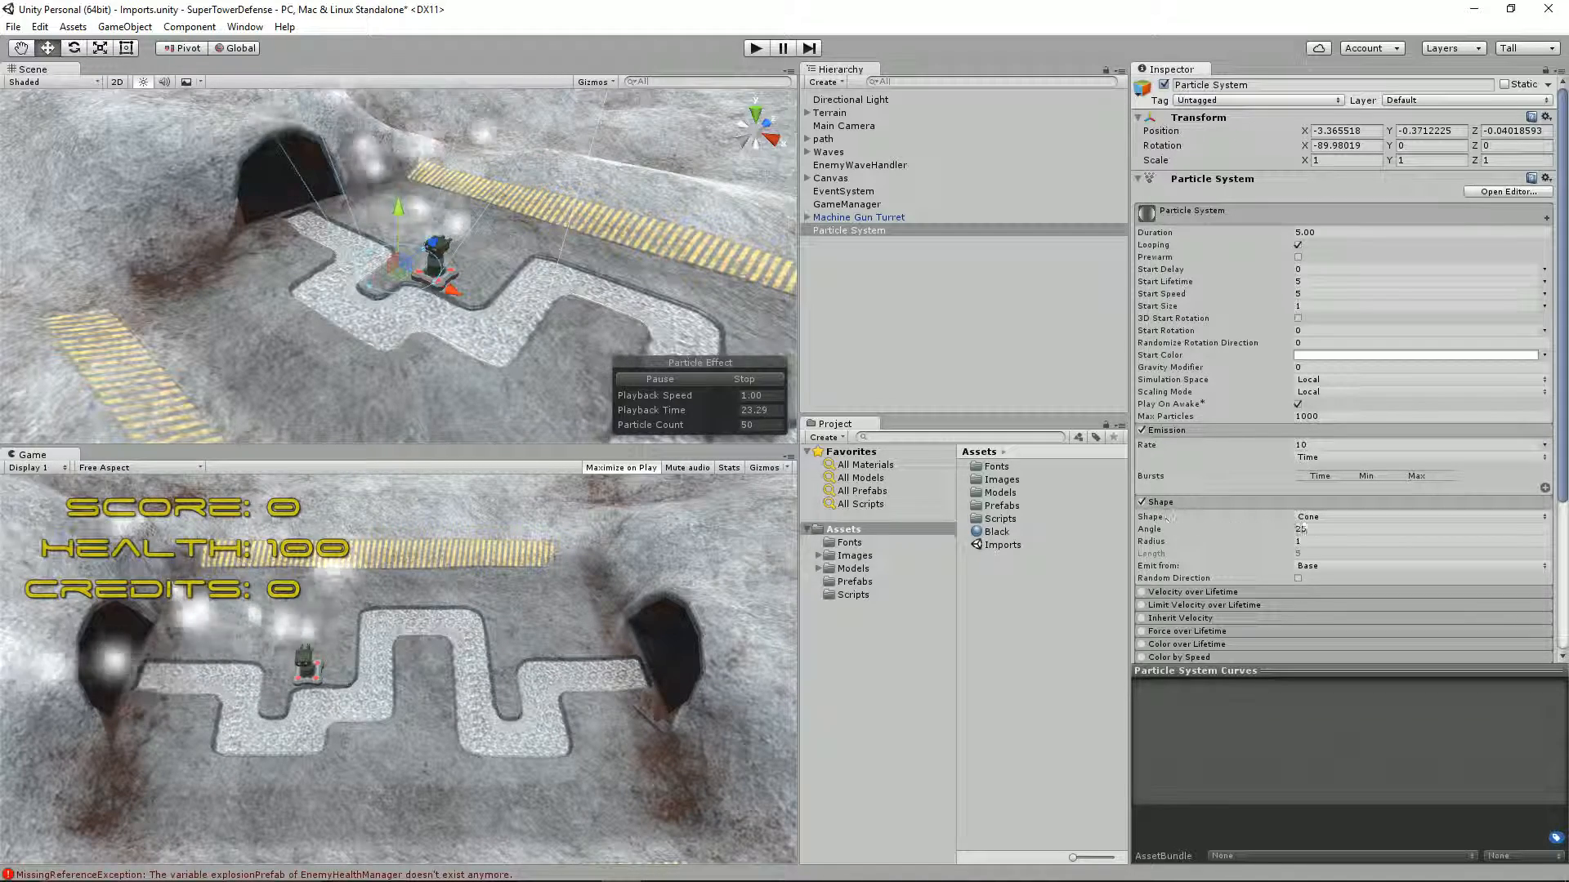
Set the particle system's emitter shape to Sphere with a radius of 0.5.
click(1324, 517)
click(1332, 533)
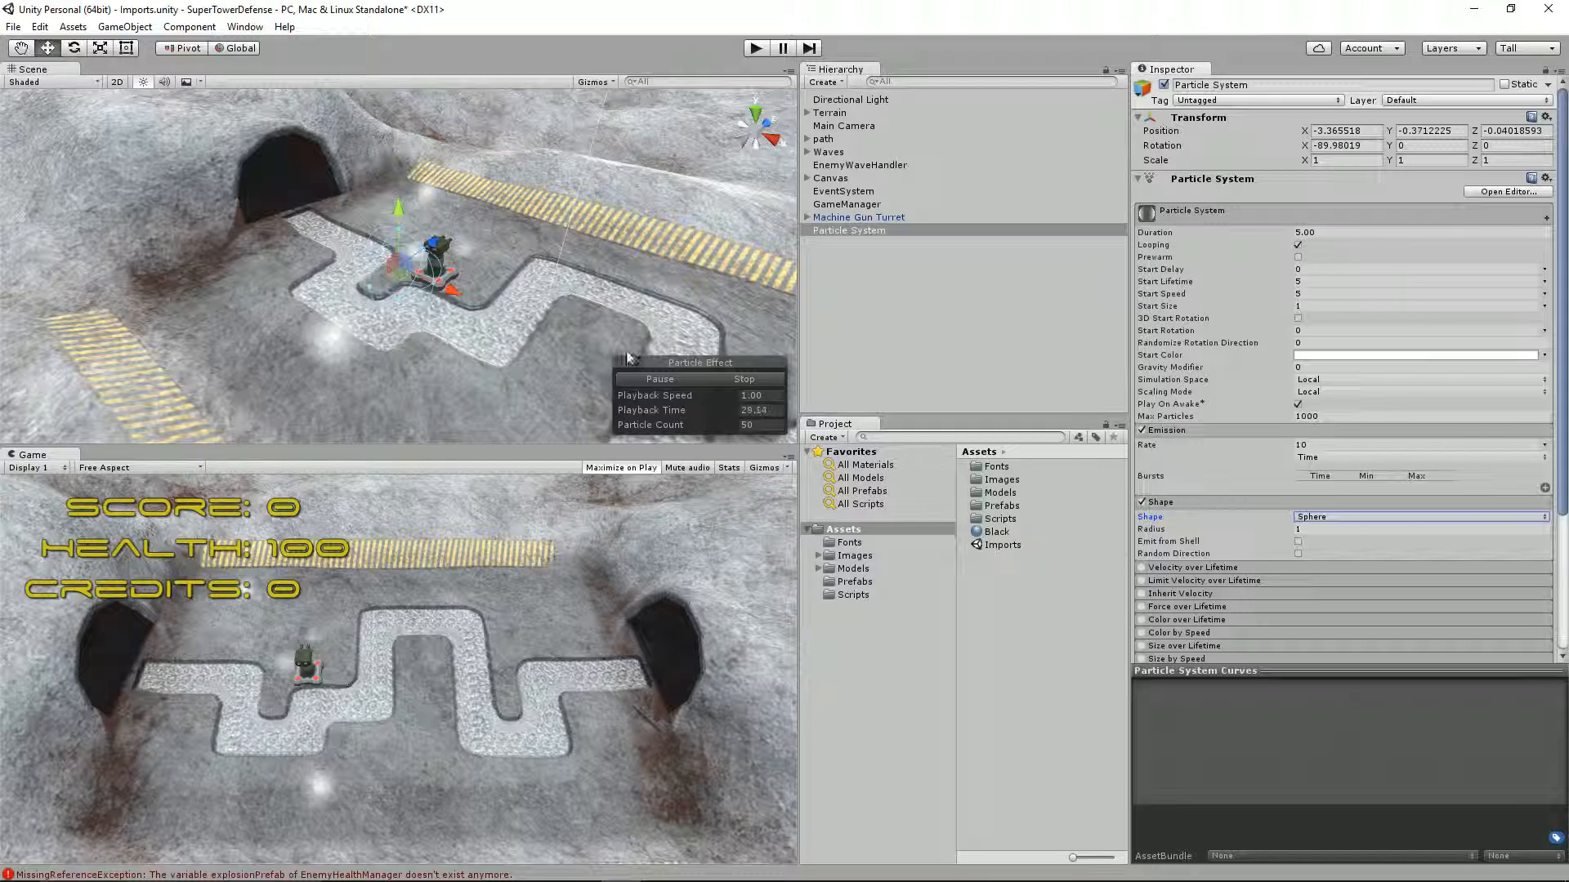
click(1348, 529)
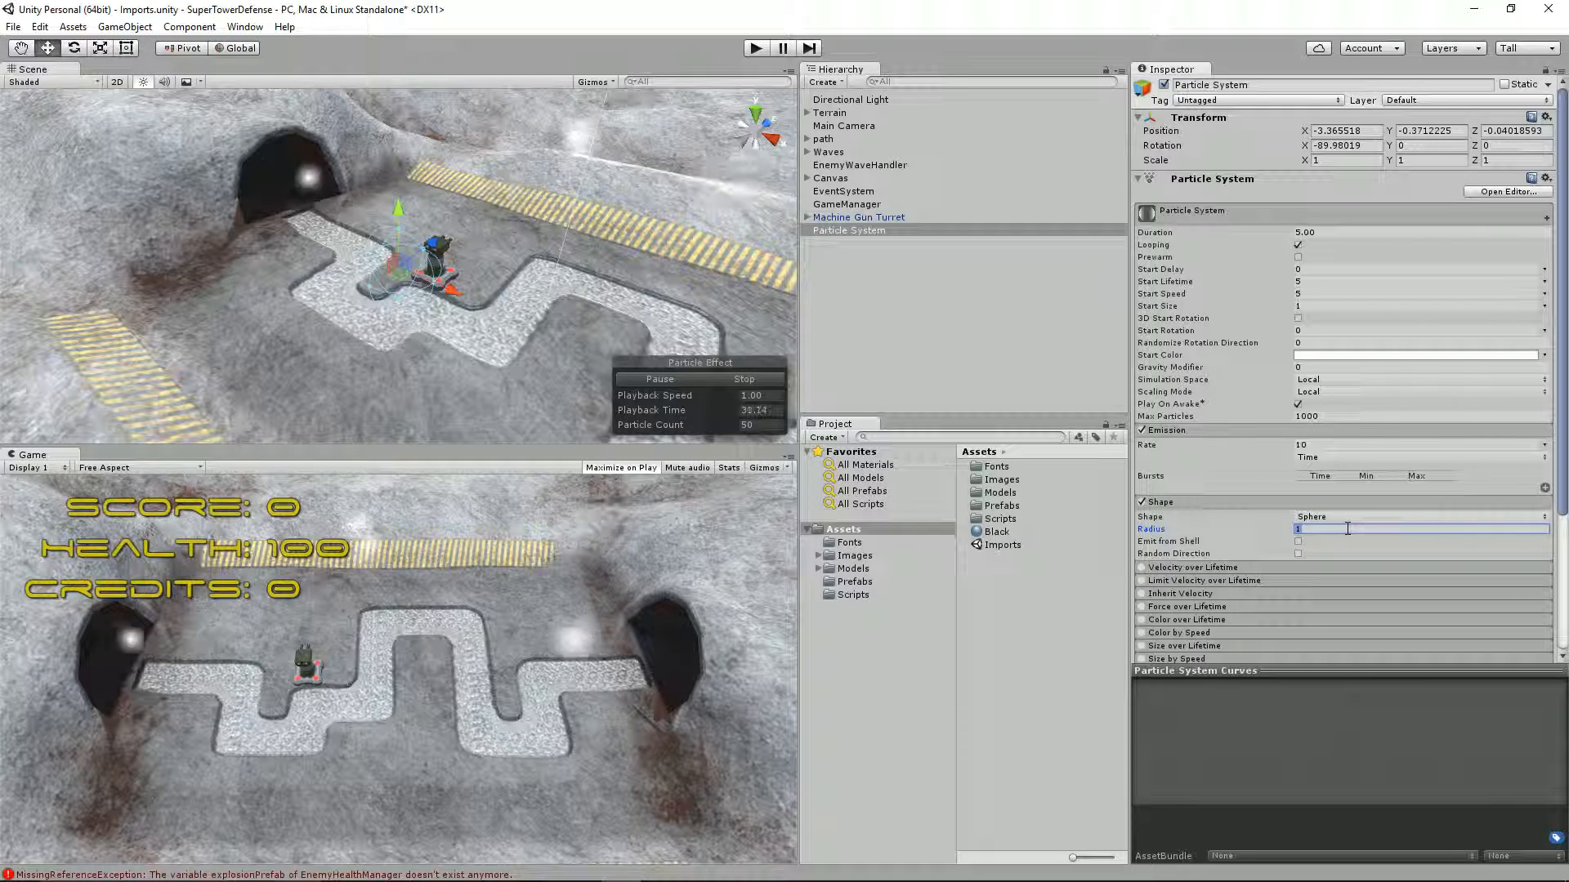
text(0.5)
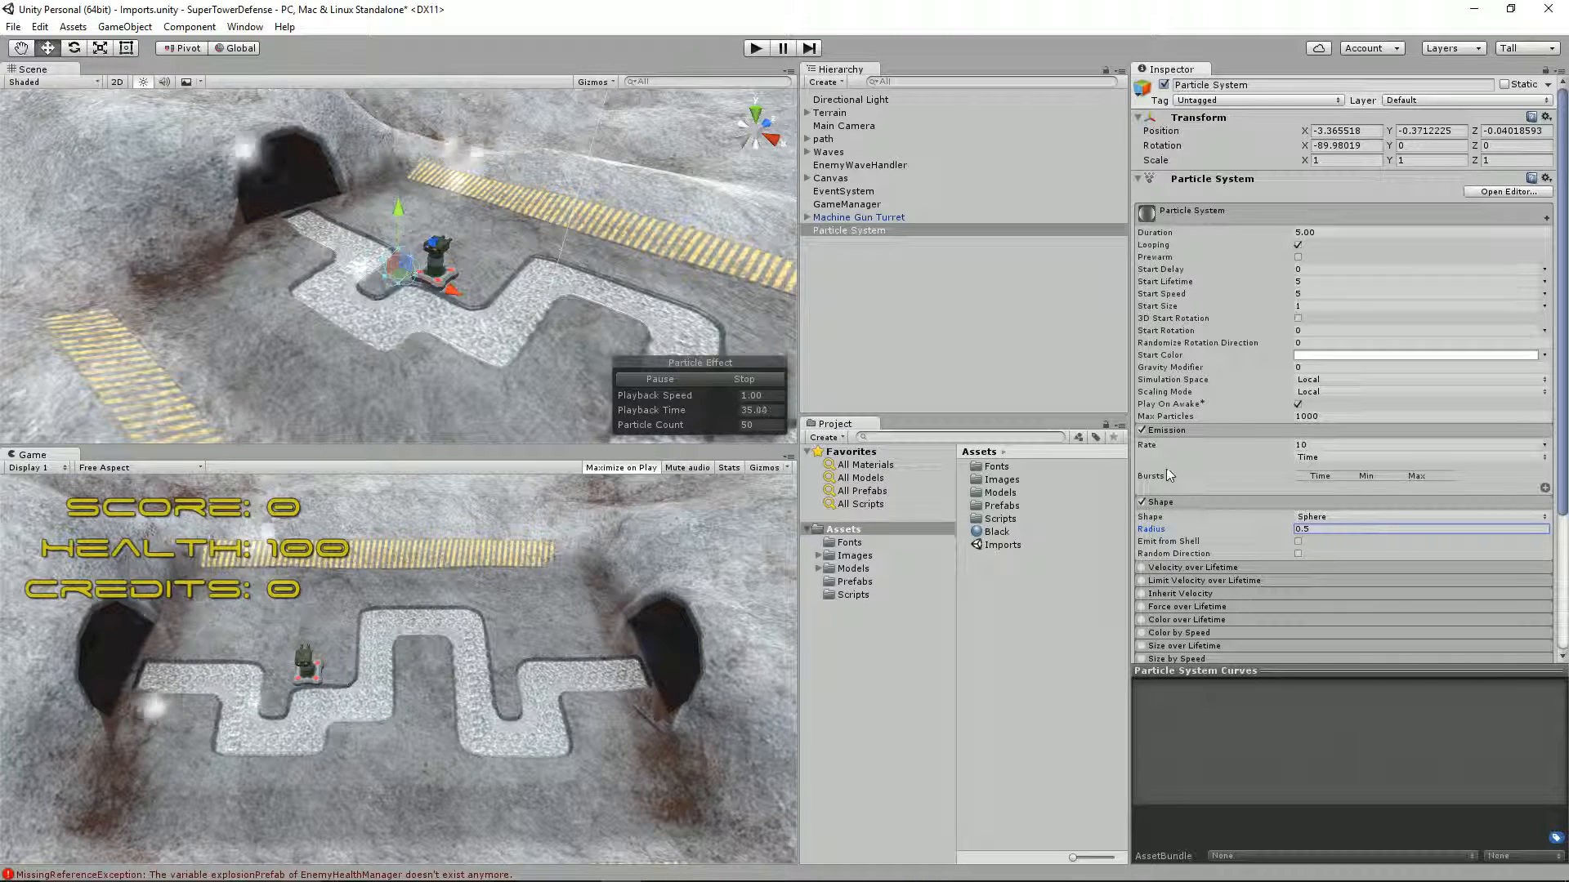
Set the emission rate to 0 and add a burst at time 0.00 with minimum and maximum of 100 particles.
click(1336, 445)
text(0)
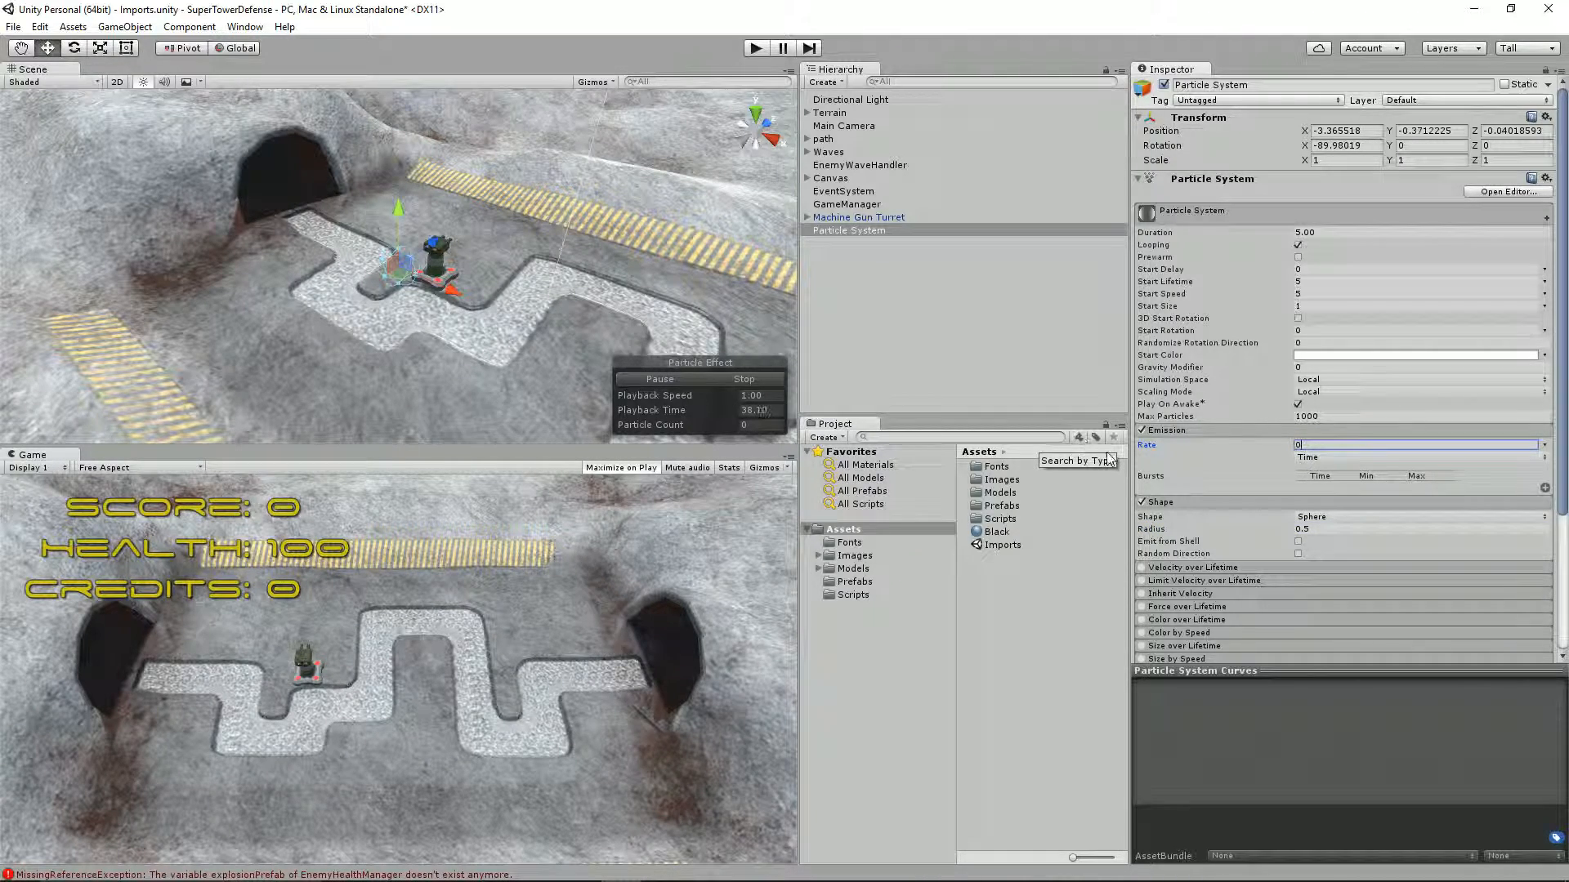
click(1203, 431)
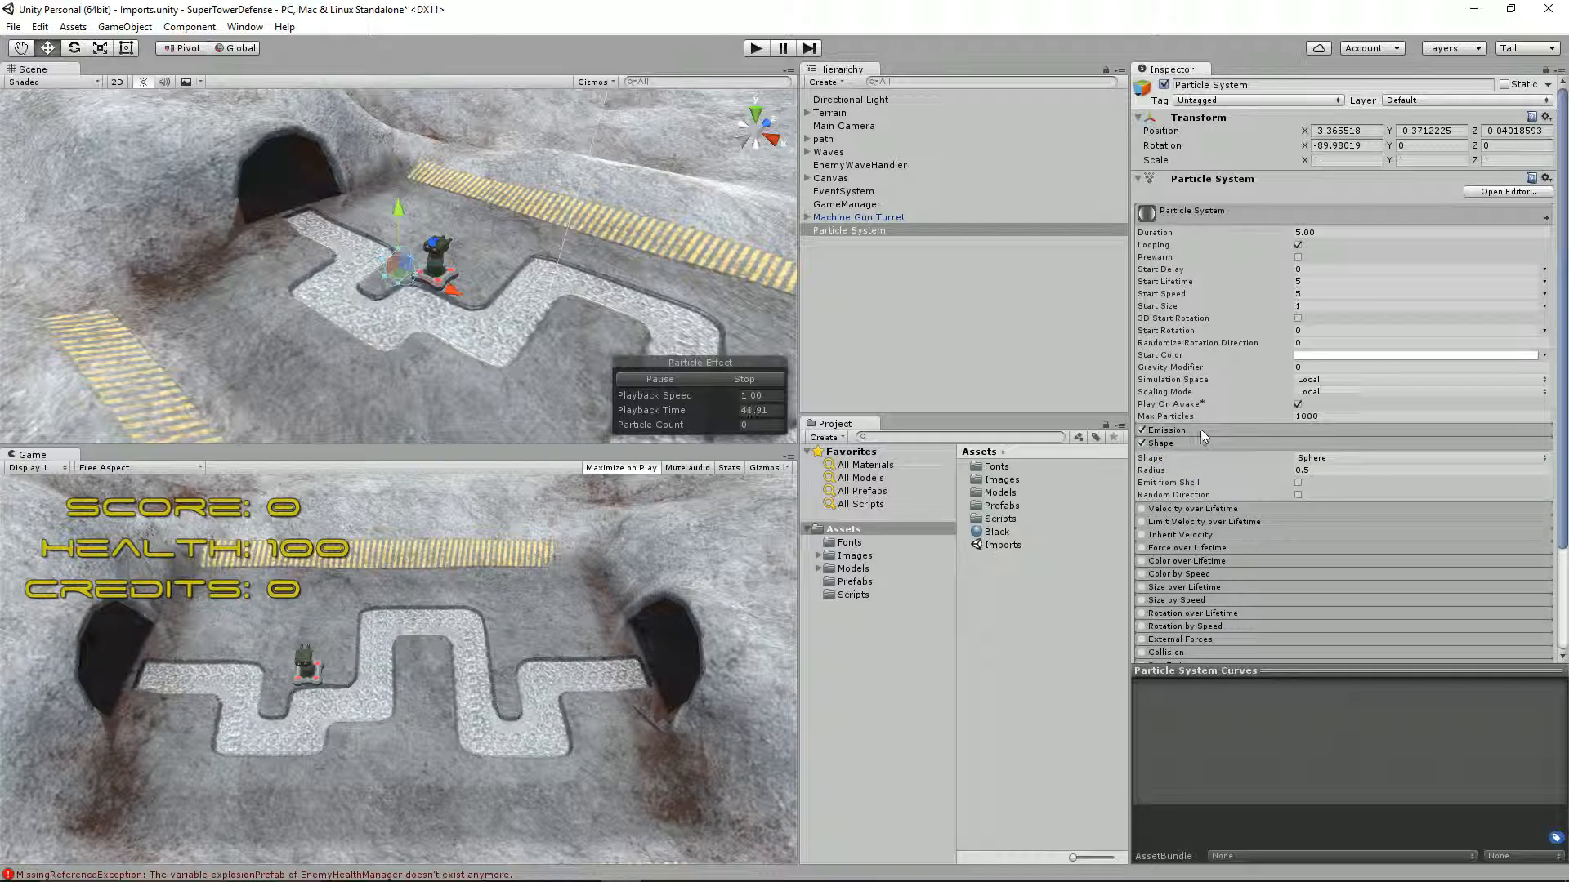
click(1200, 430)
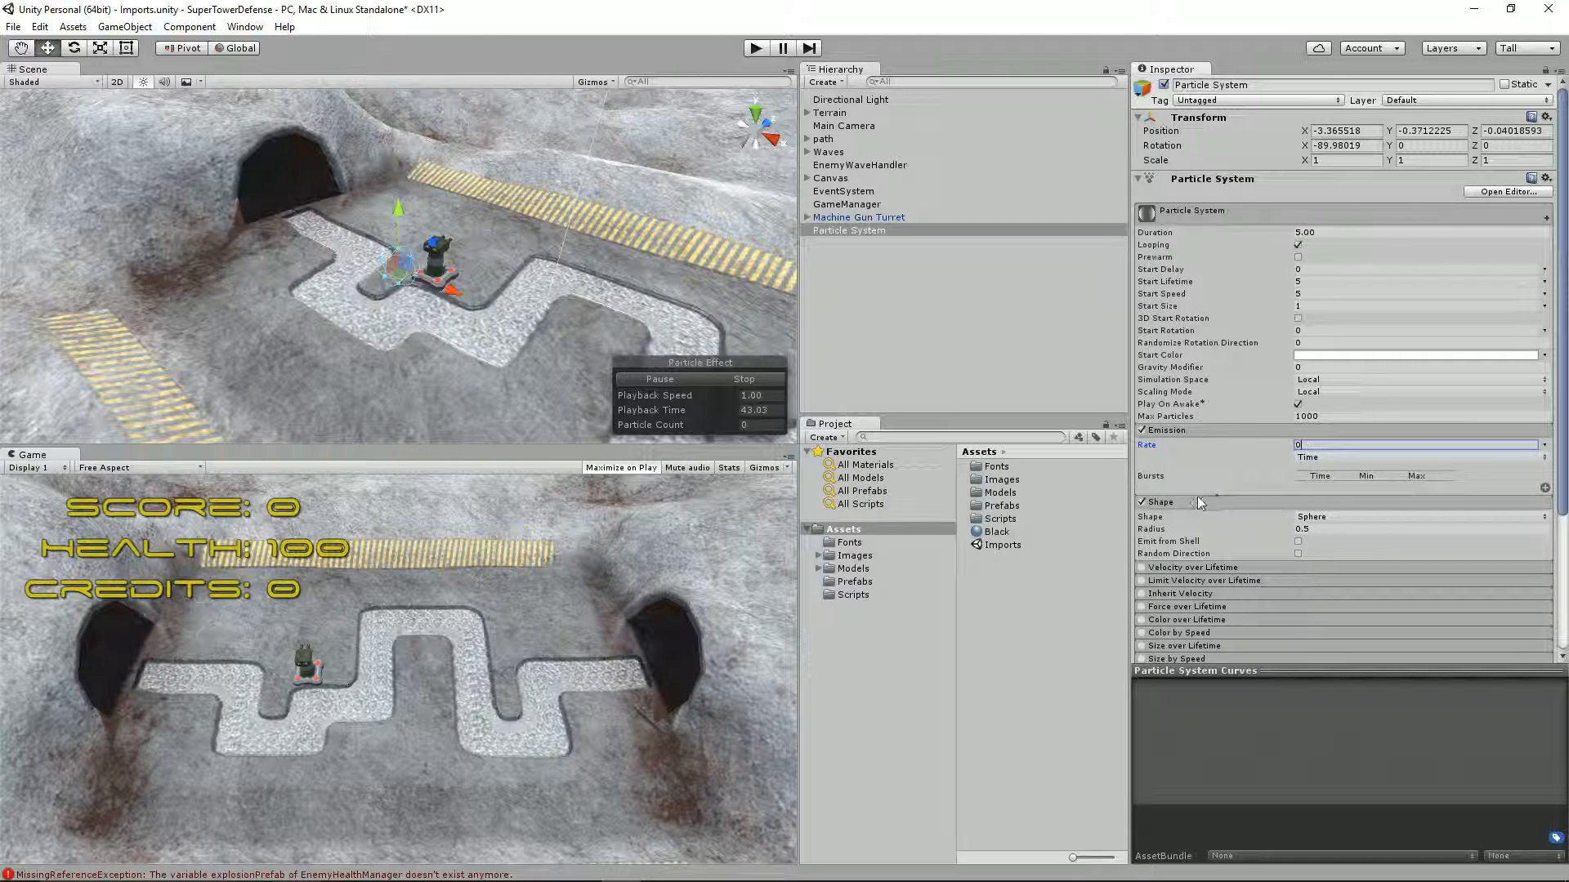
click(1544, 488)
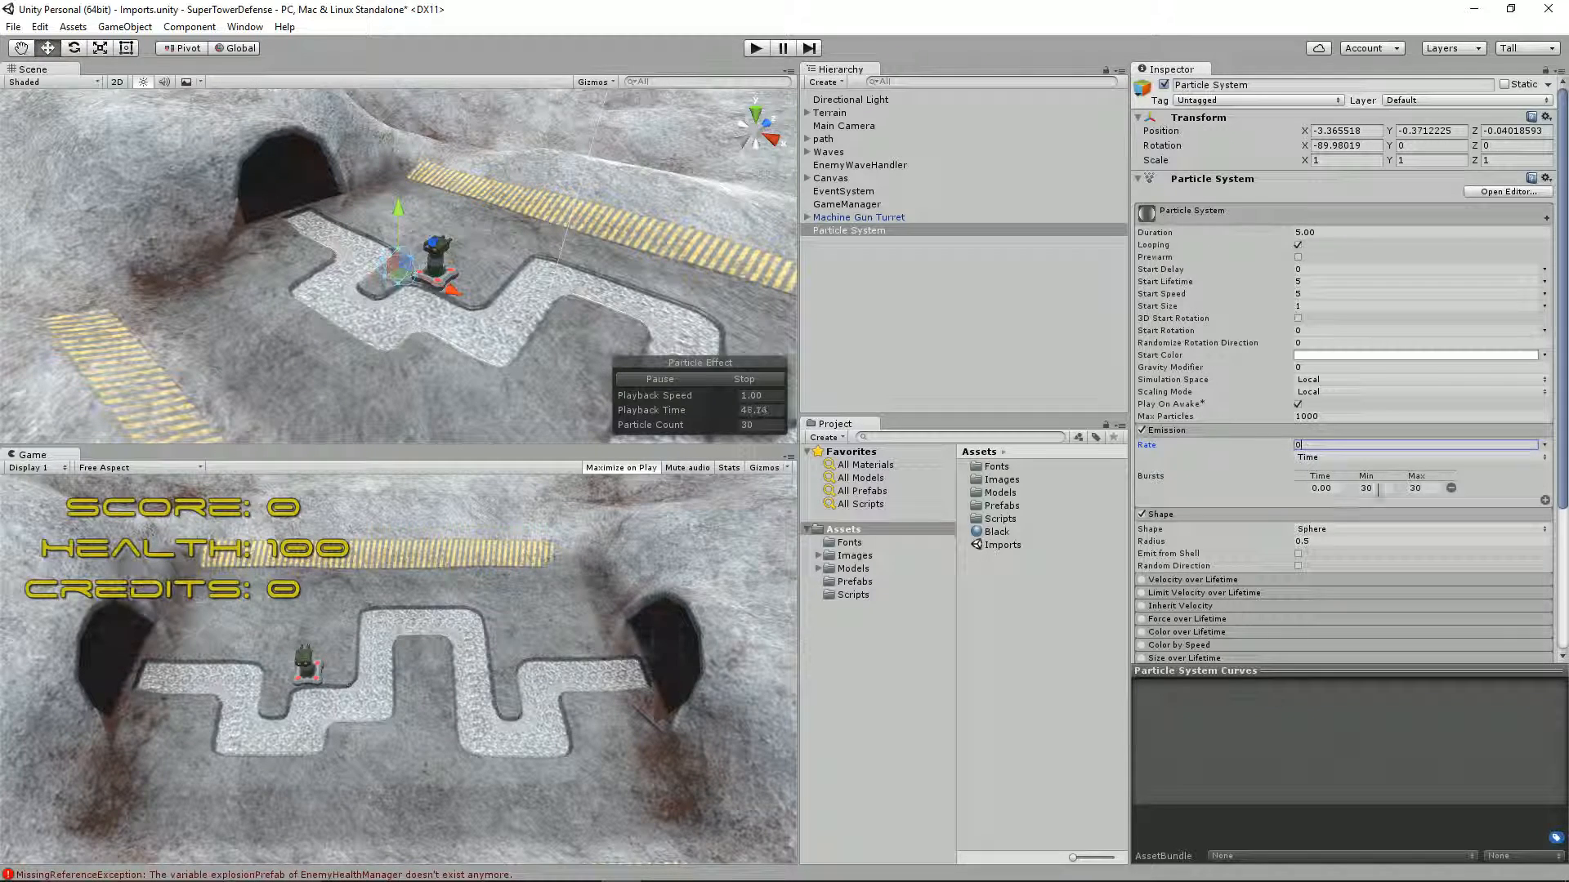
click(1389, 489)
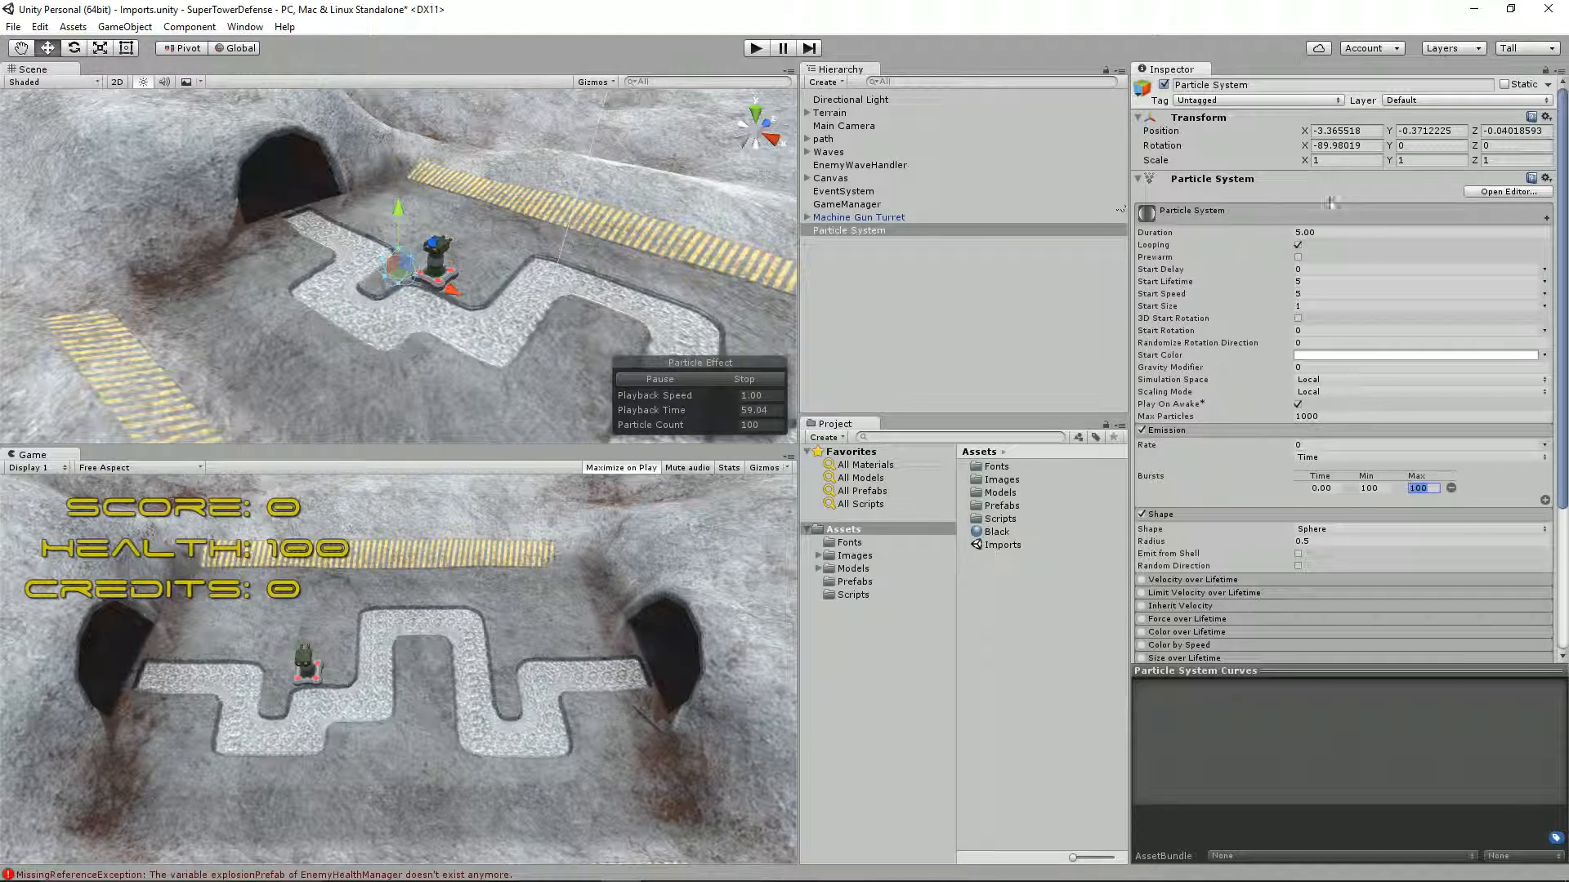
Set the particle system's duration to 2 and its start lifetime to 1.
click(1337, 232)
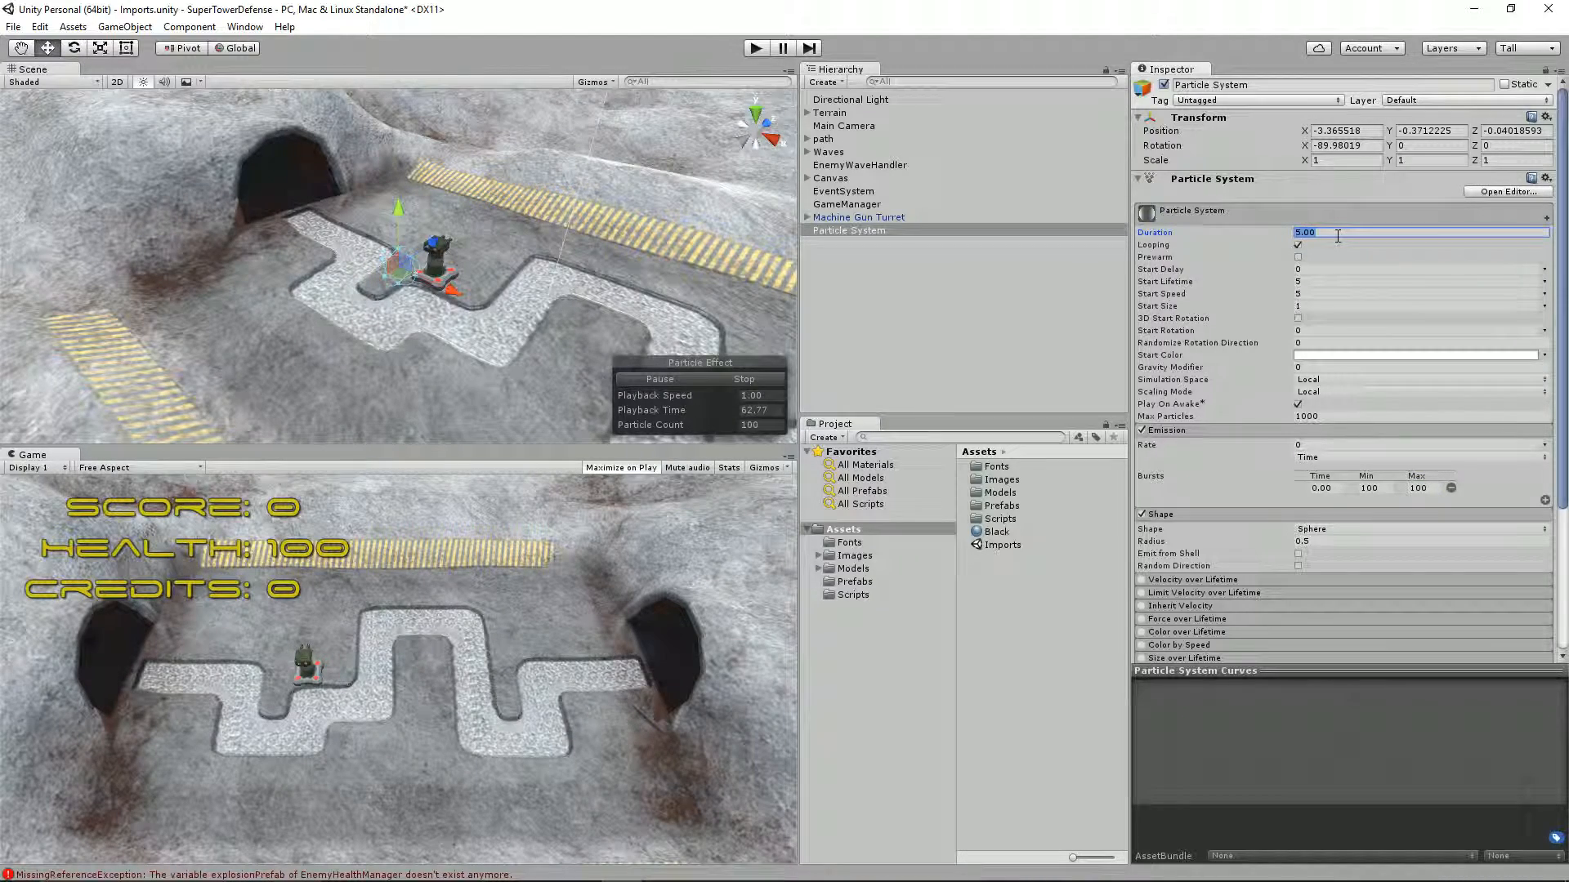
text(2)
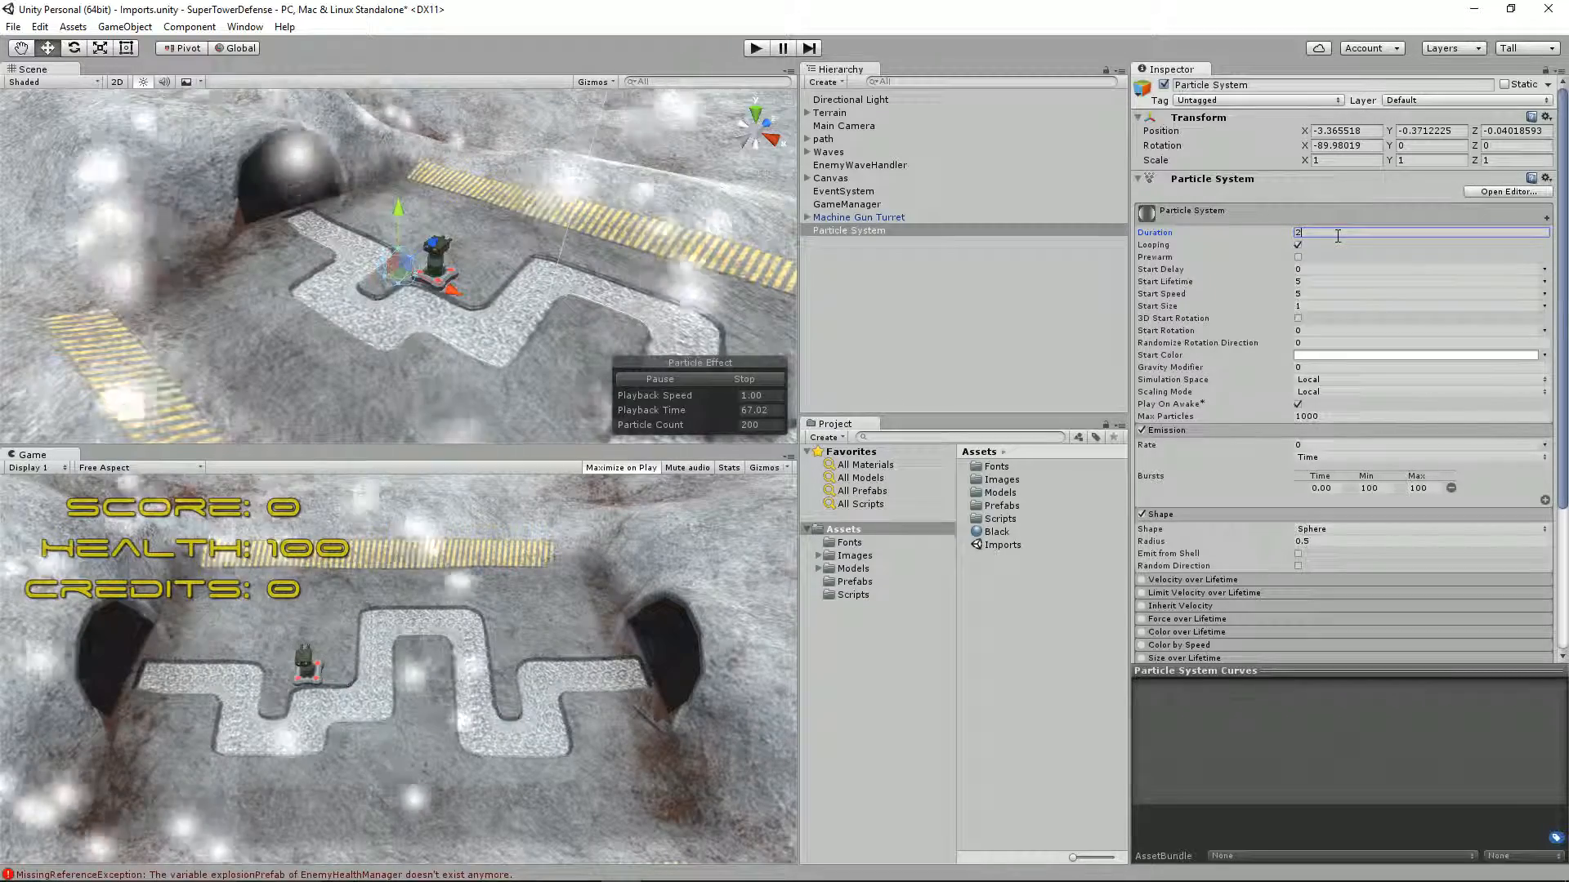
click(1311, 282)
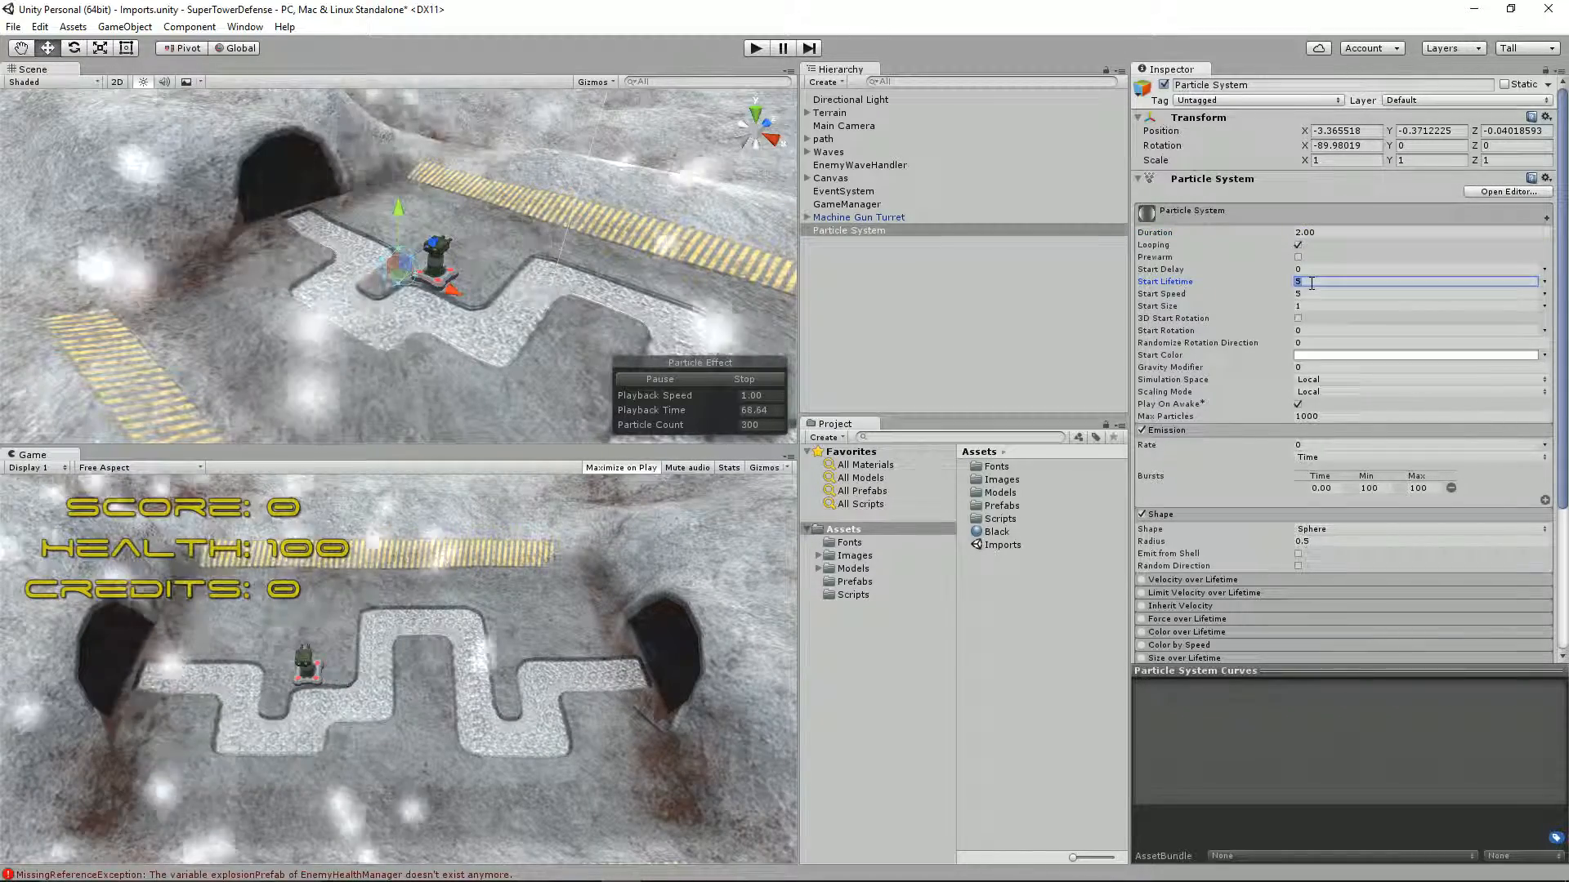
text(1)
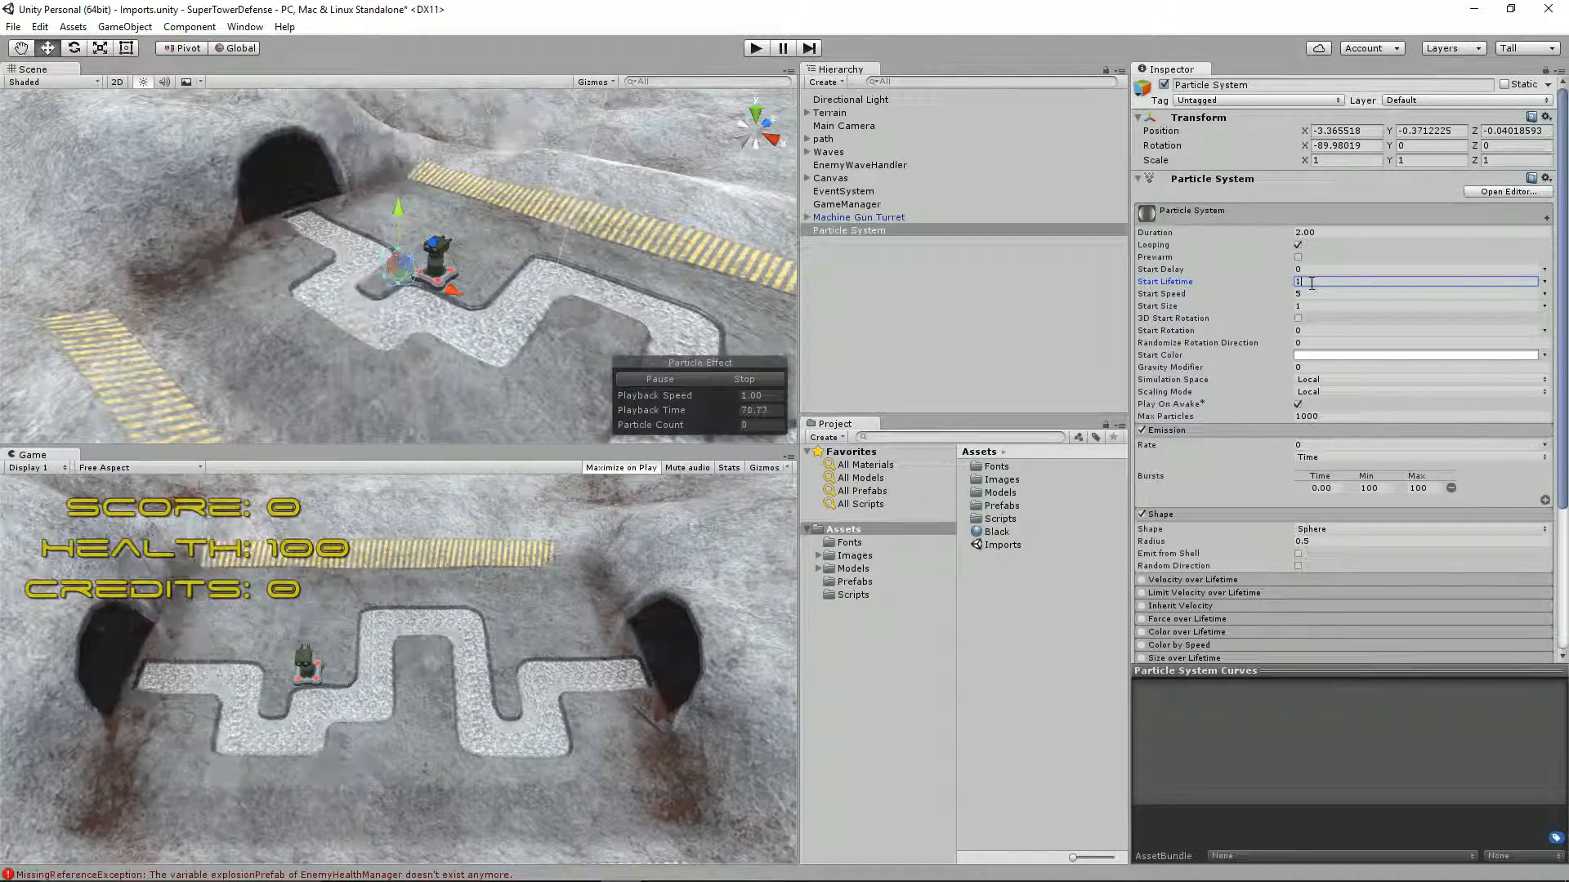
Make the start speed random between two constants, 0.75 and 1.25.
click(1314, 296)
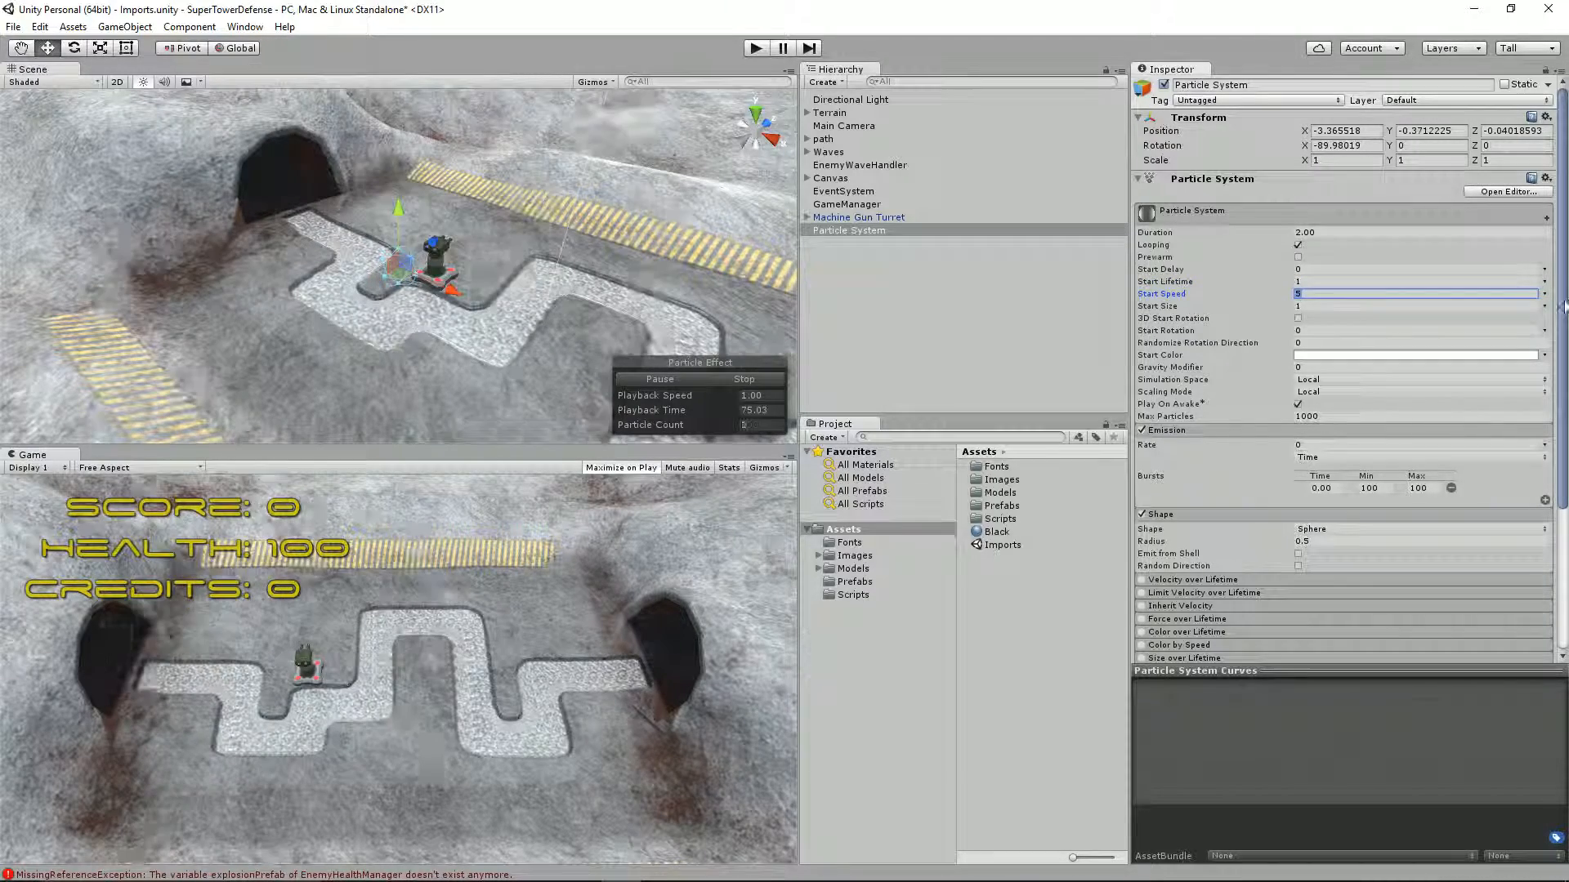
click(1545, 293)
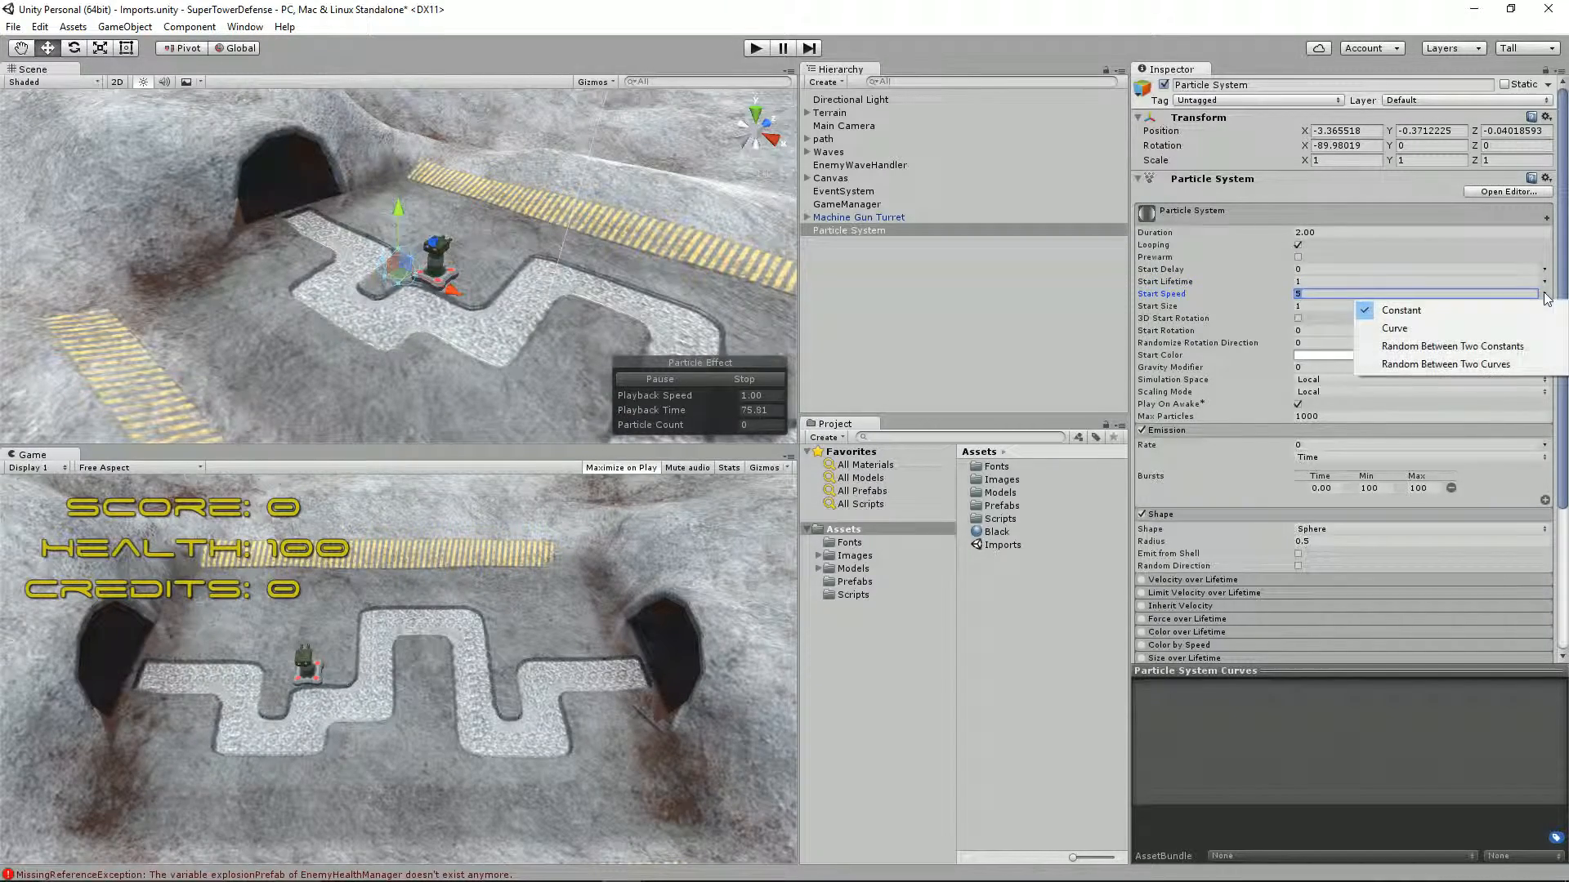
click(1502, 353)
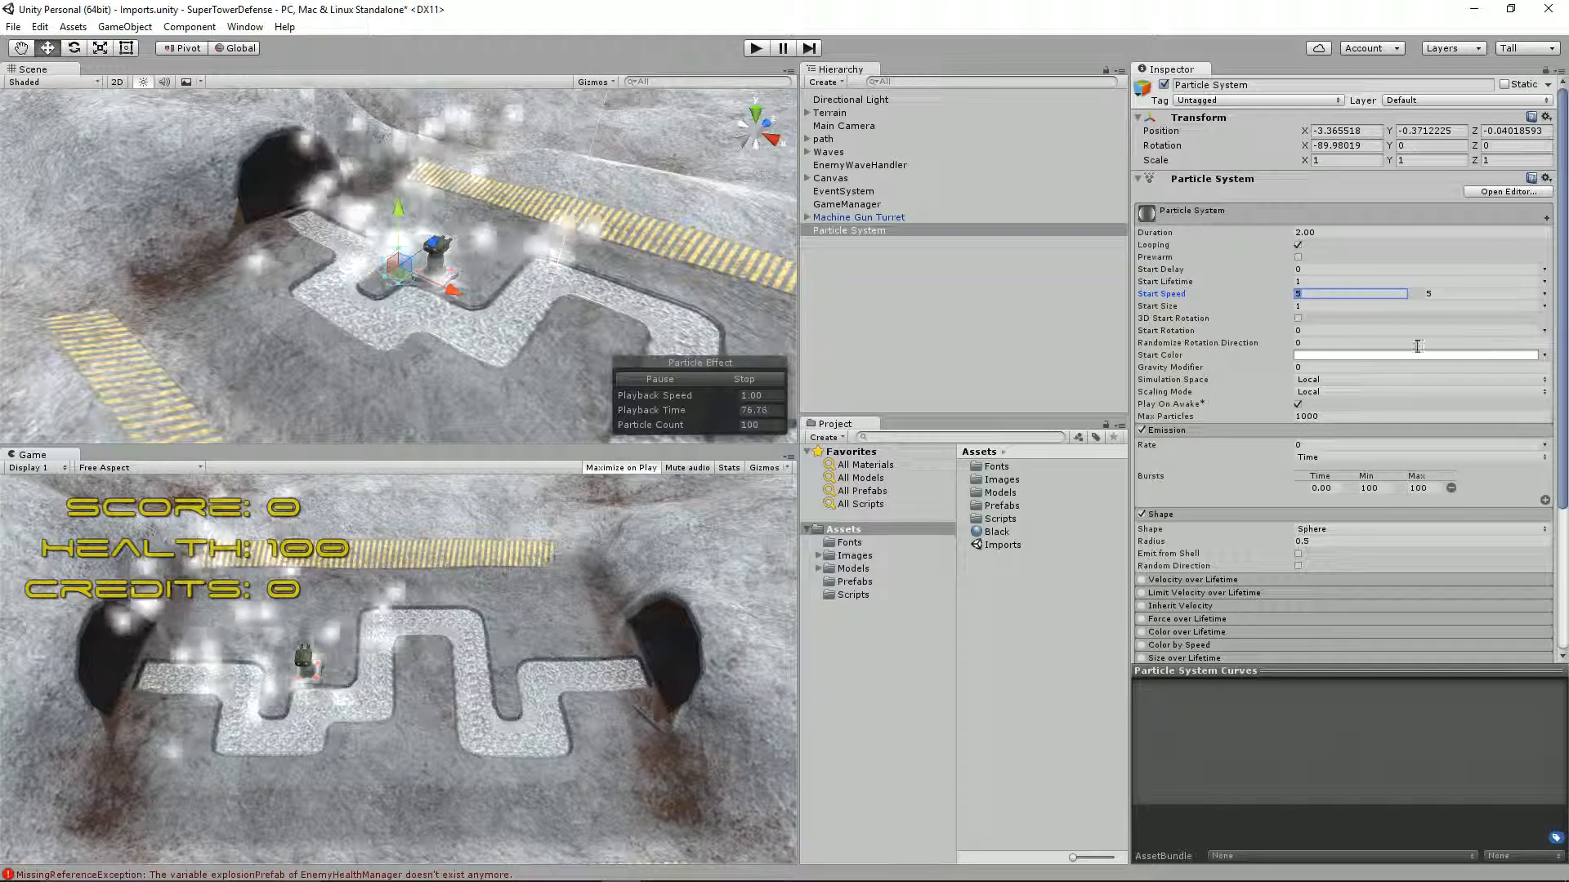
text(0.75)
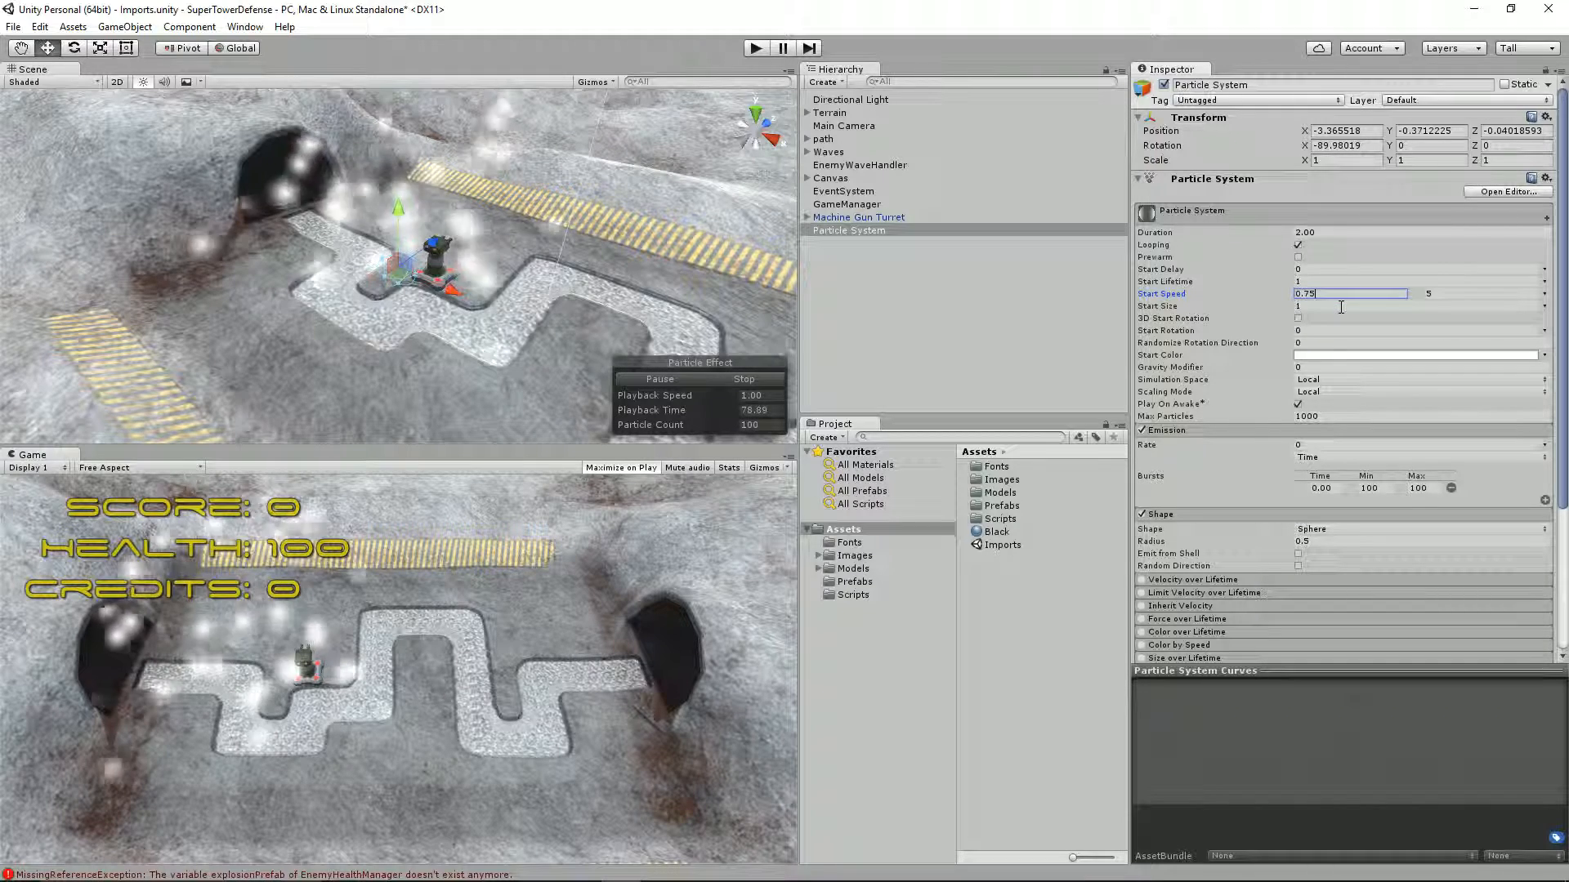
key(Tab)
text(1.25)
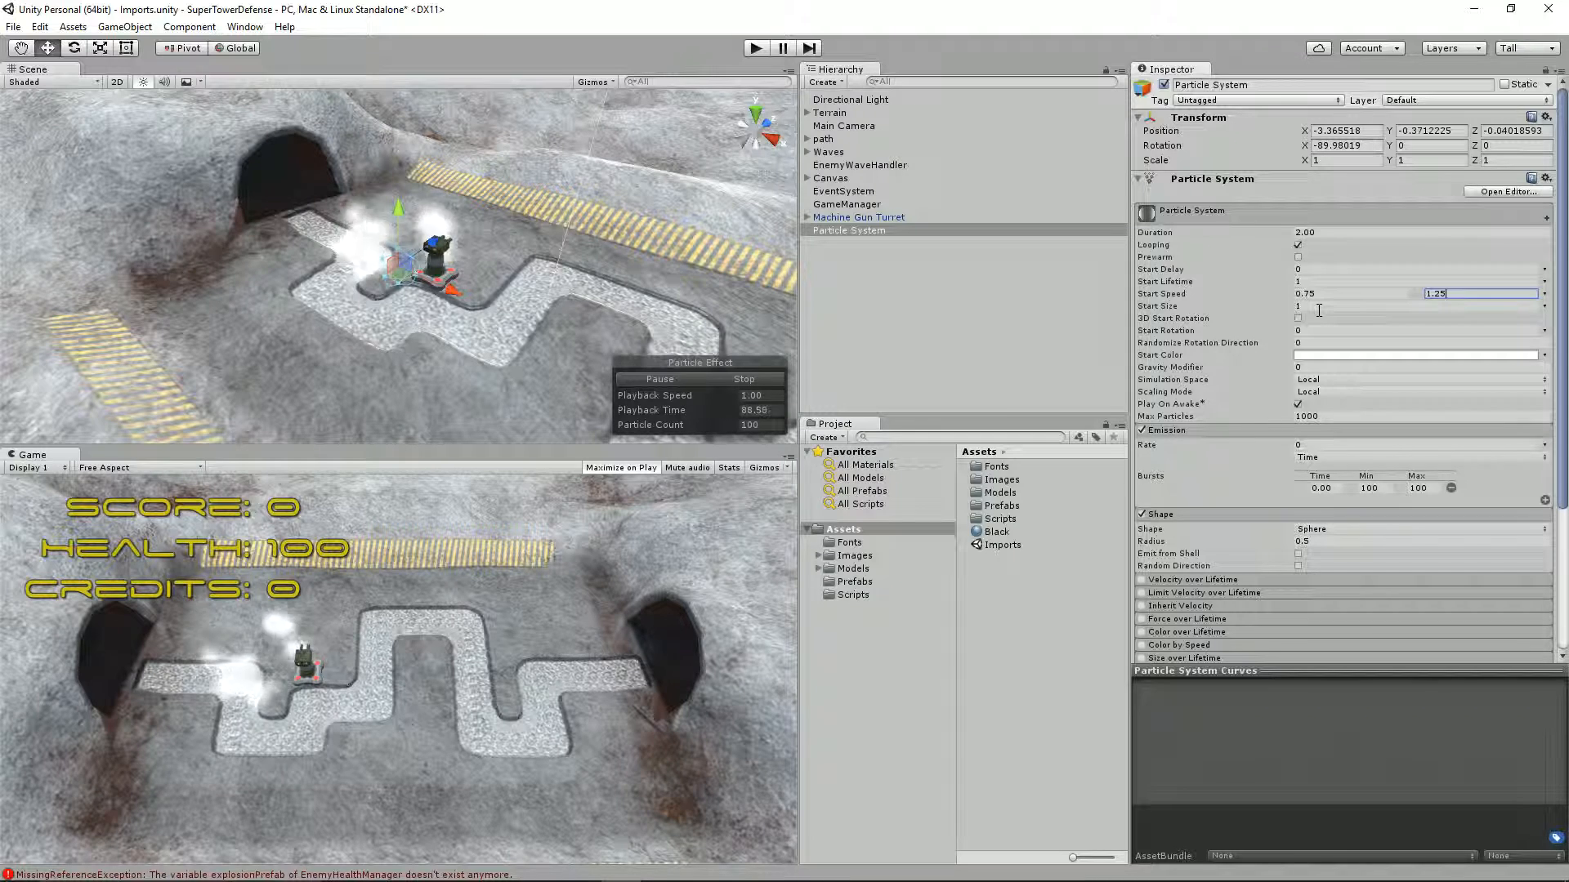
Make the start size random between two constants, with 0.75 as the lower value.
key(Tab)
click(1545, 305)
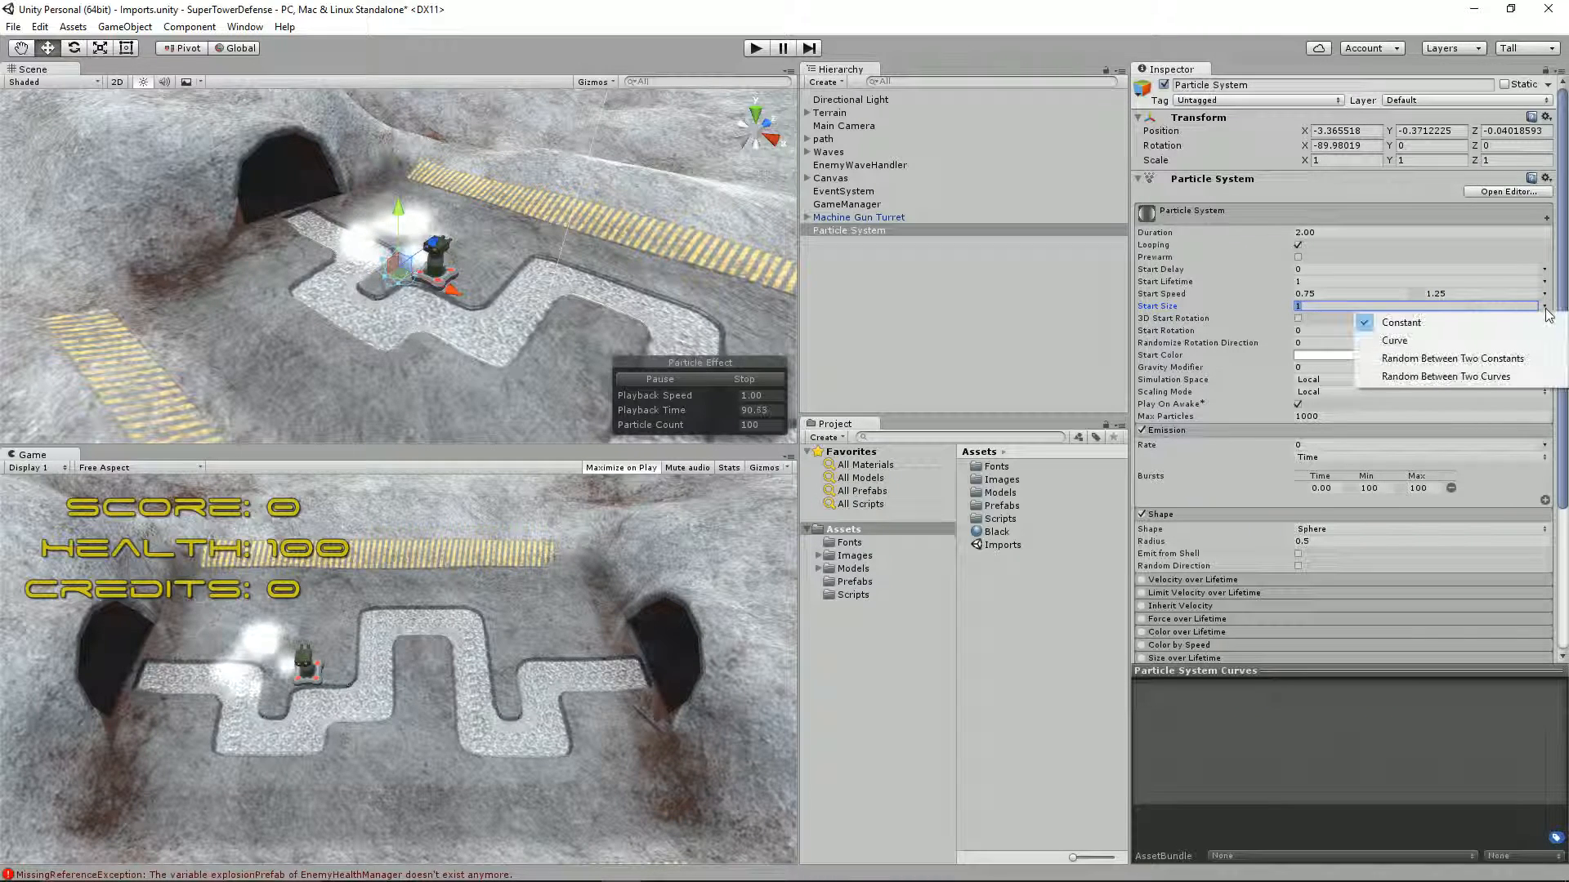
click(1453, 358)
click(1299, 306)
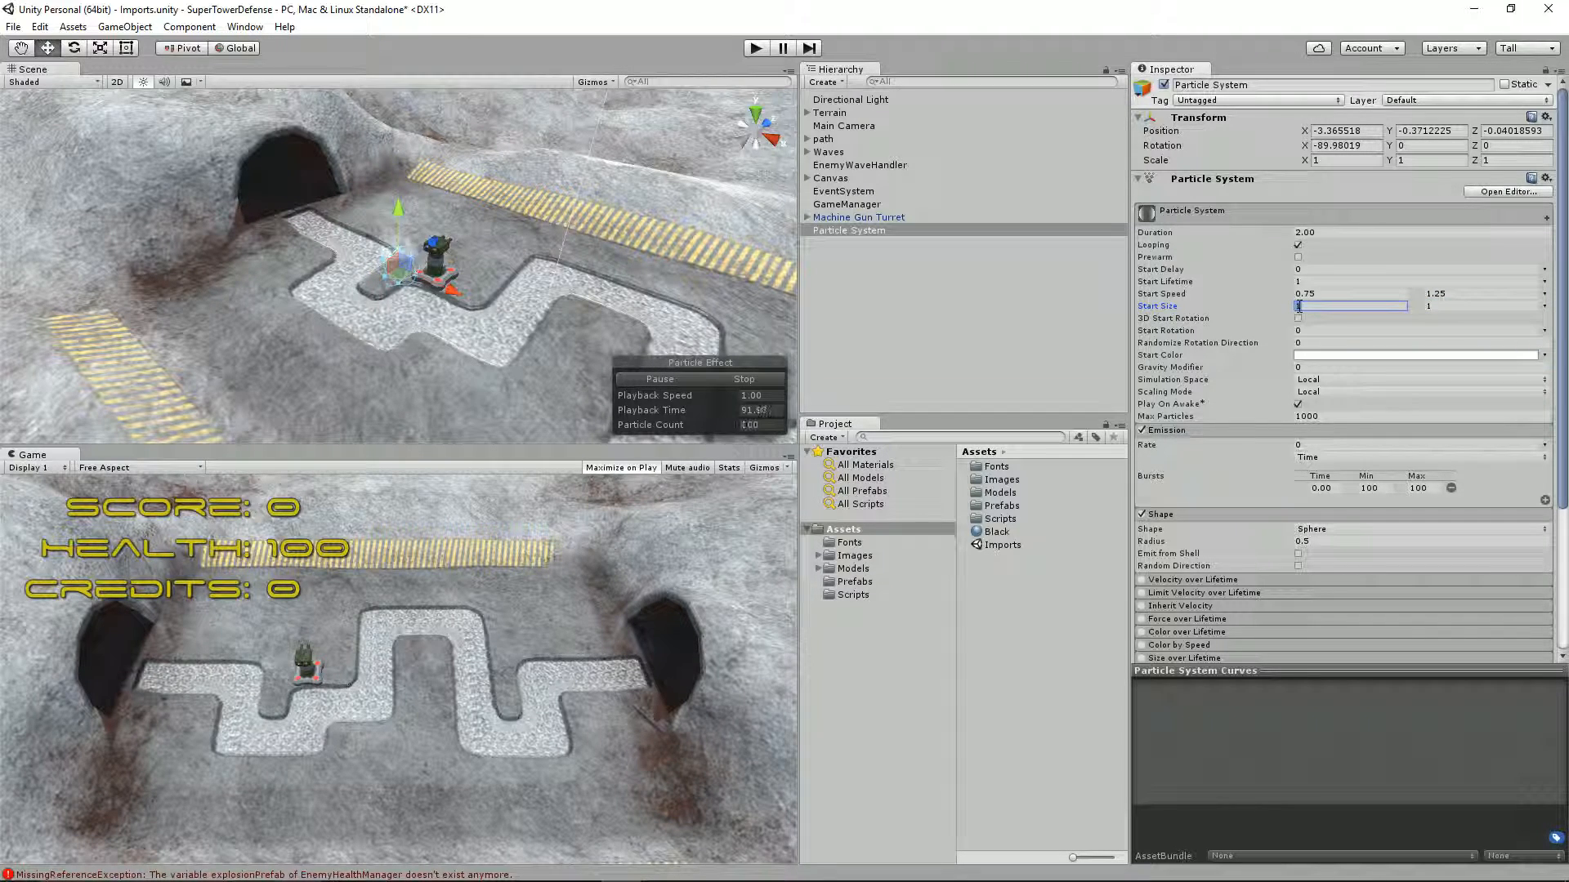
text(0.75)
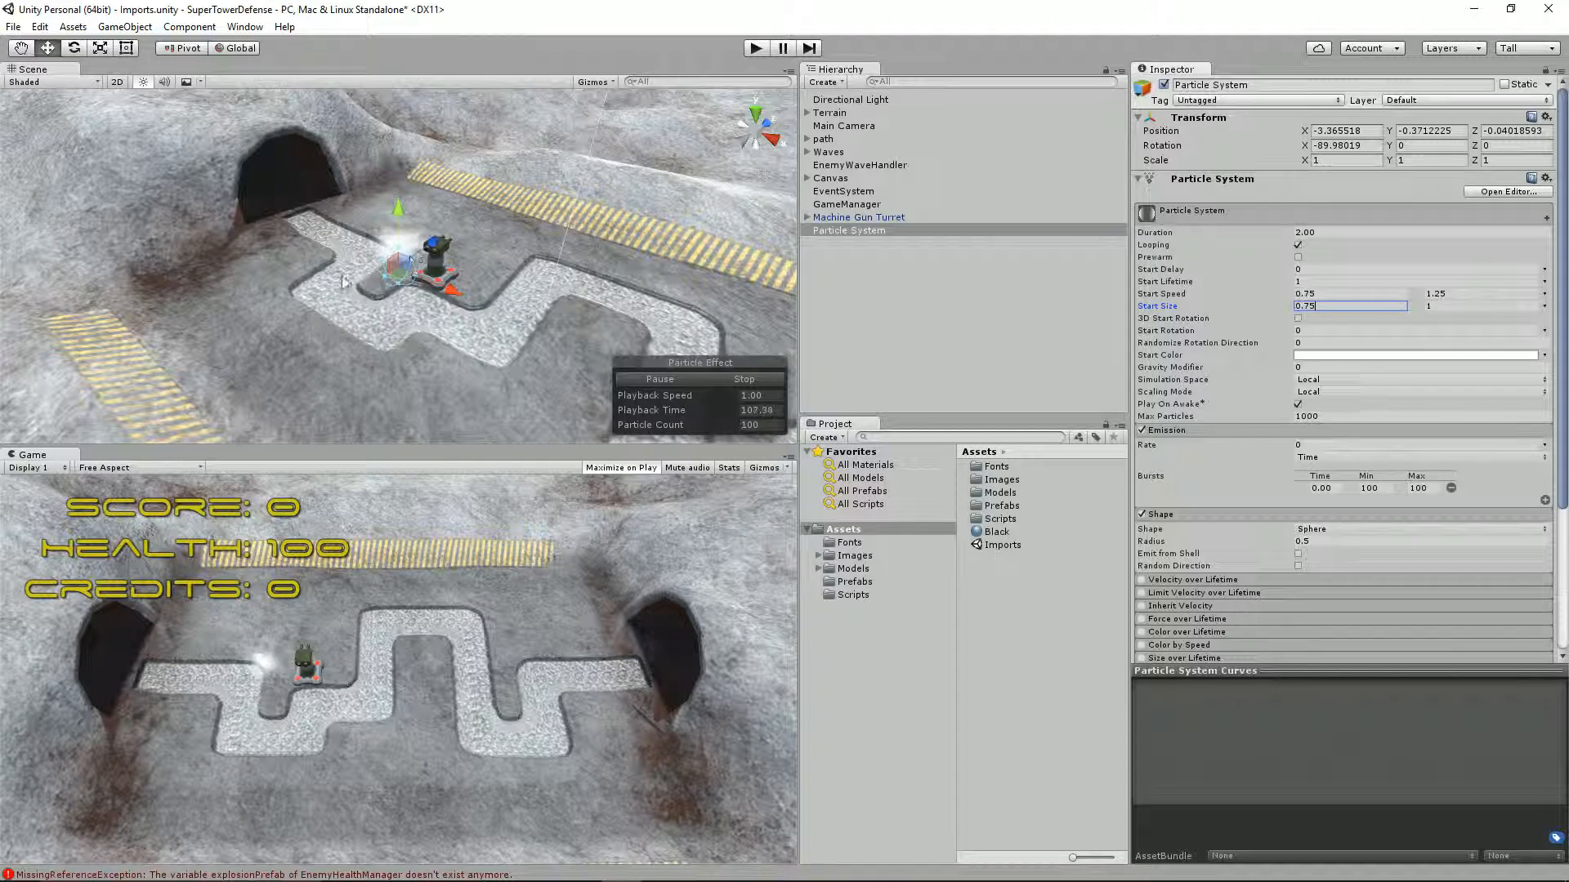
Enable Color over Lifetime for the particle system and open its color gradient for editing.
scroll(1406, 544, down, 3)
scroll(1406, 544, down, 2)
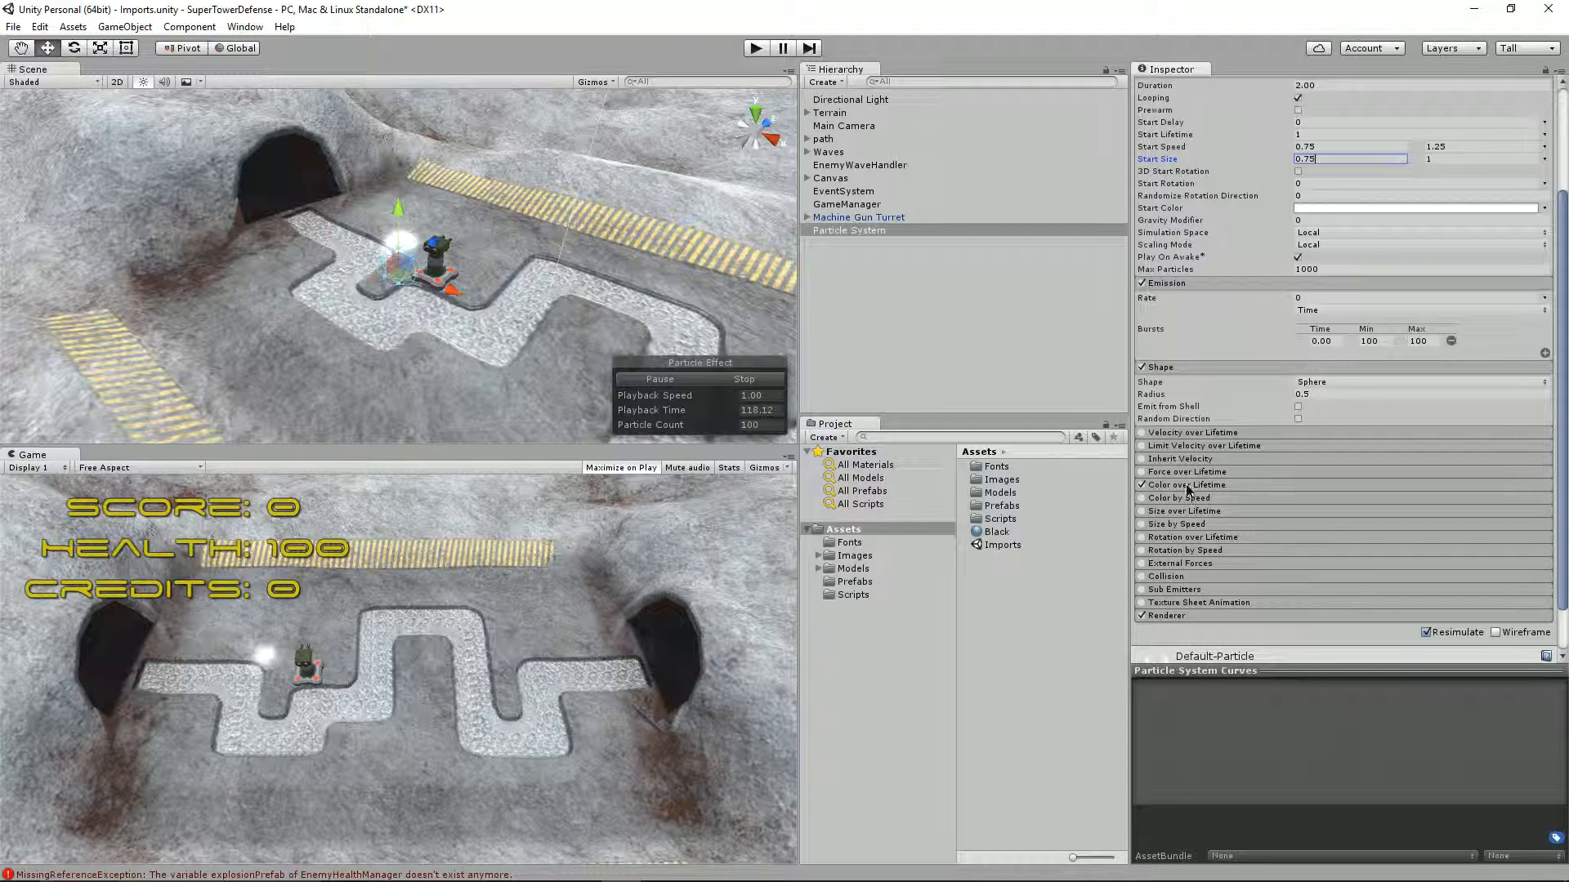
click(1187, 485)
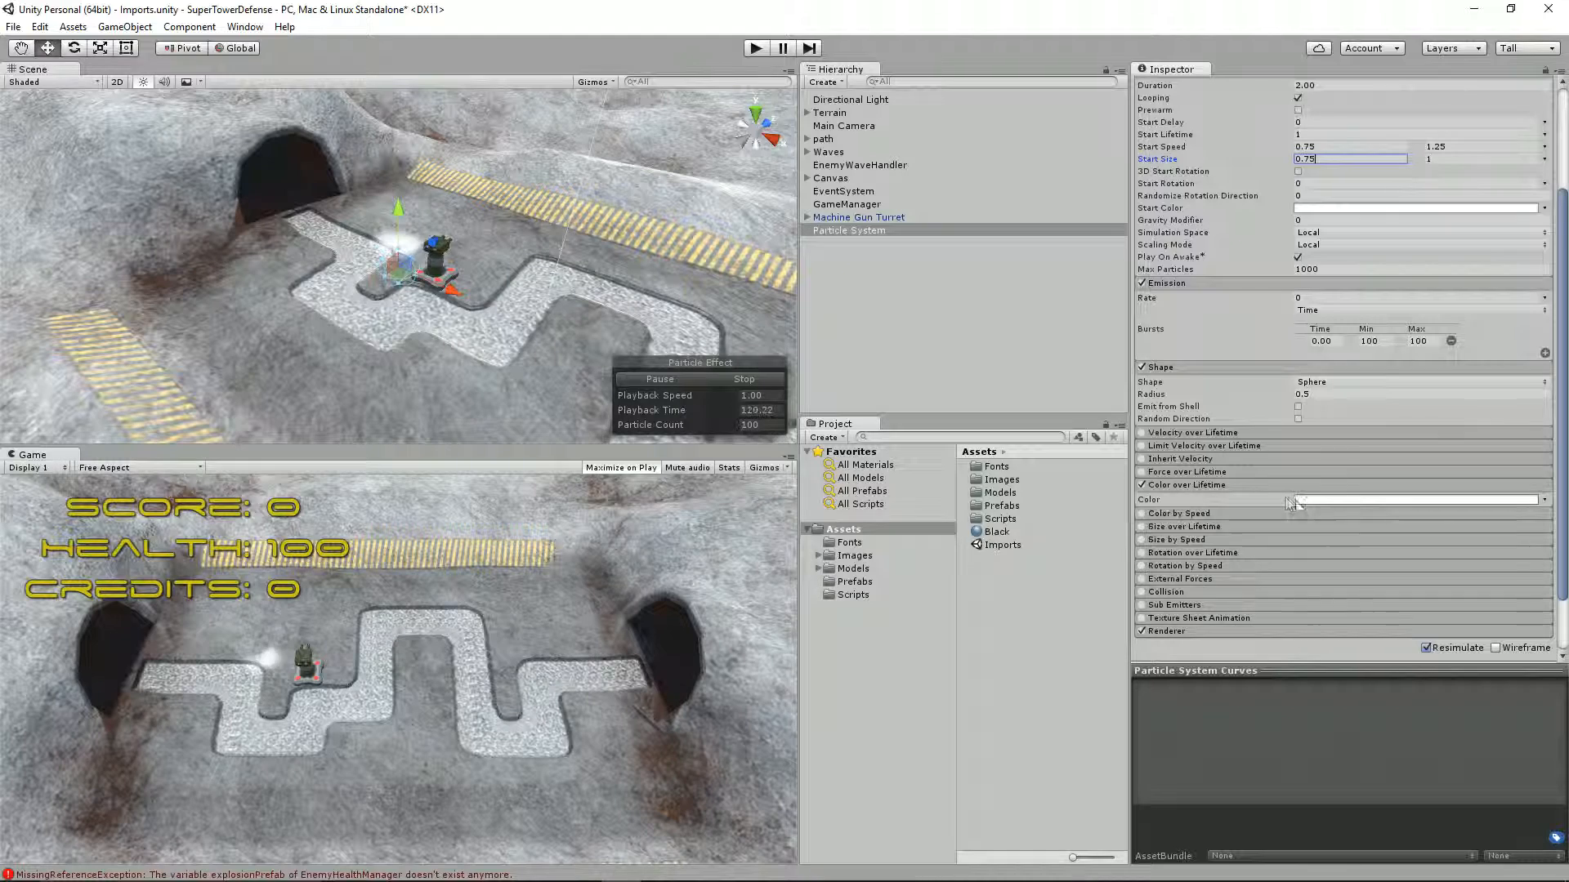
click(1316, 500)
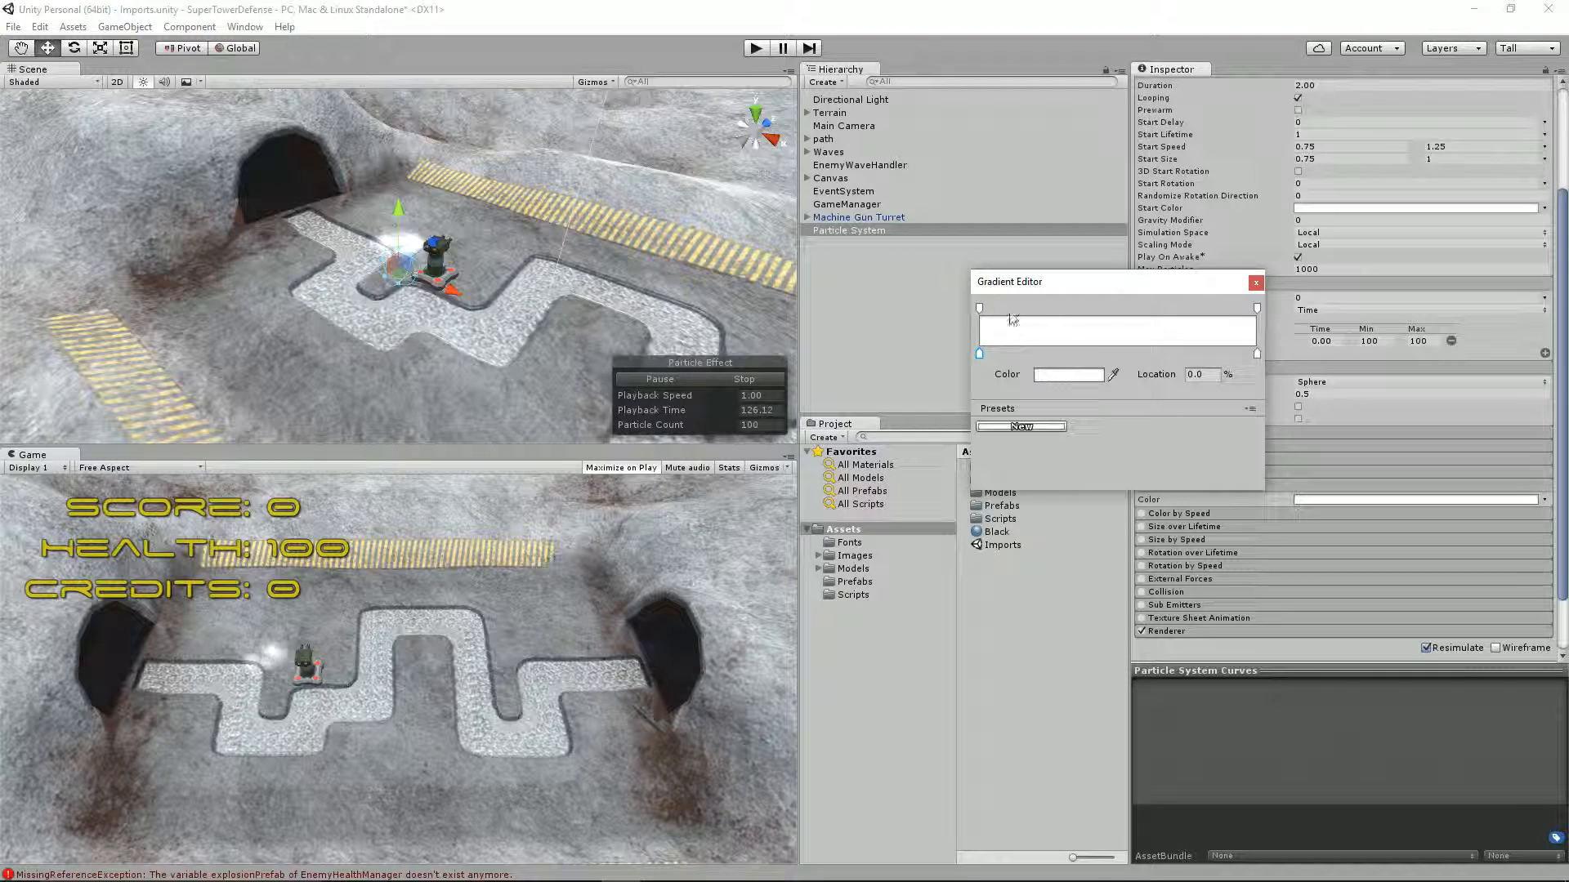
click(979, 309)
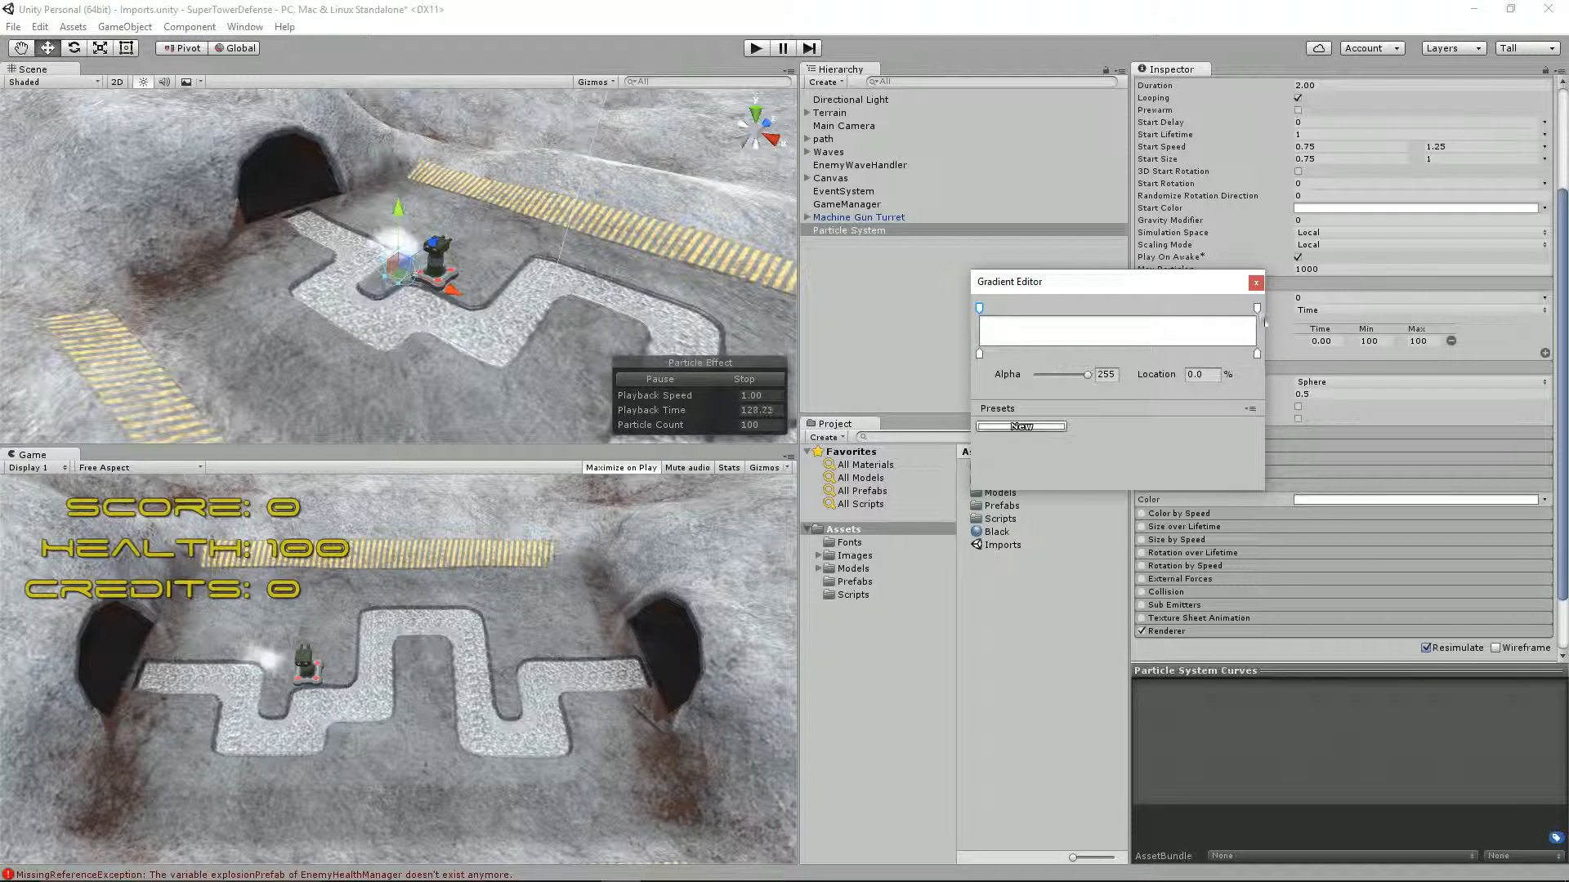
click(1028, 309)
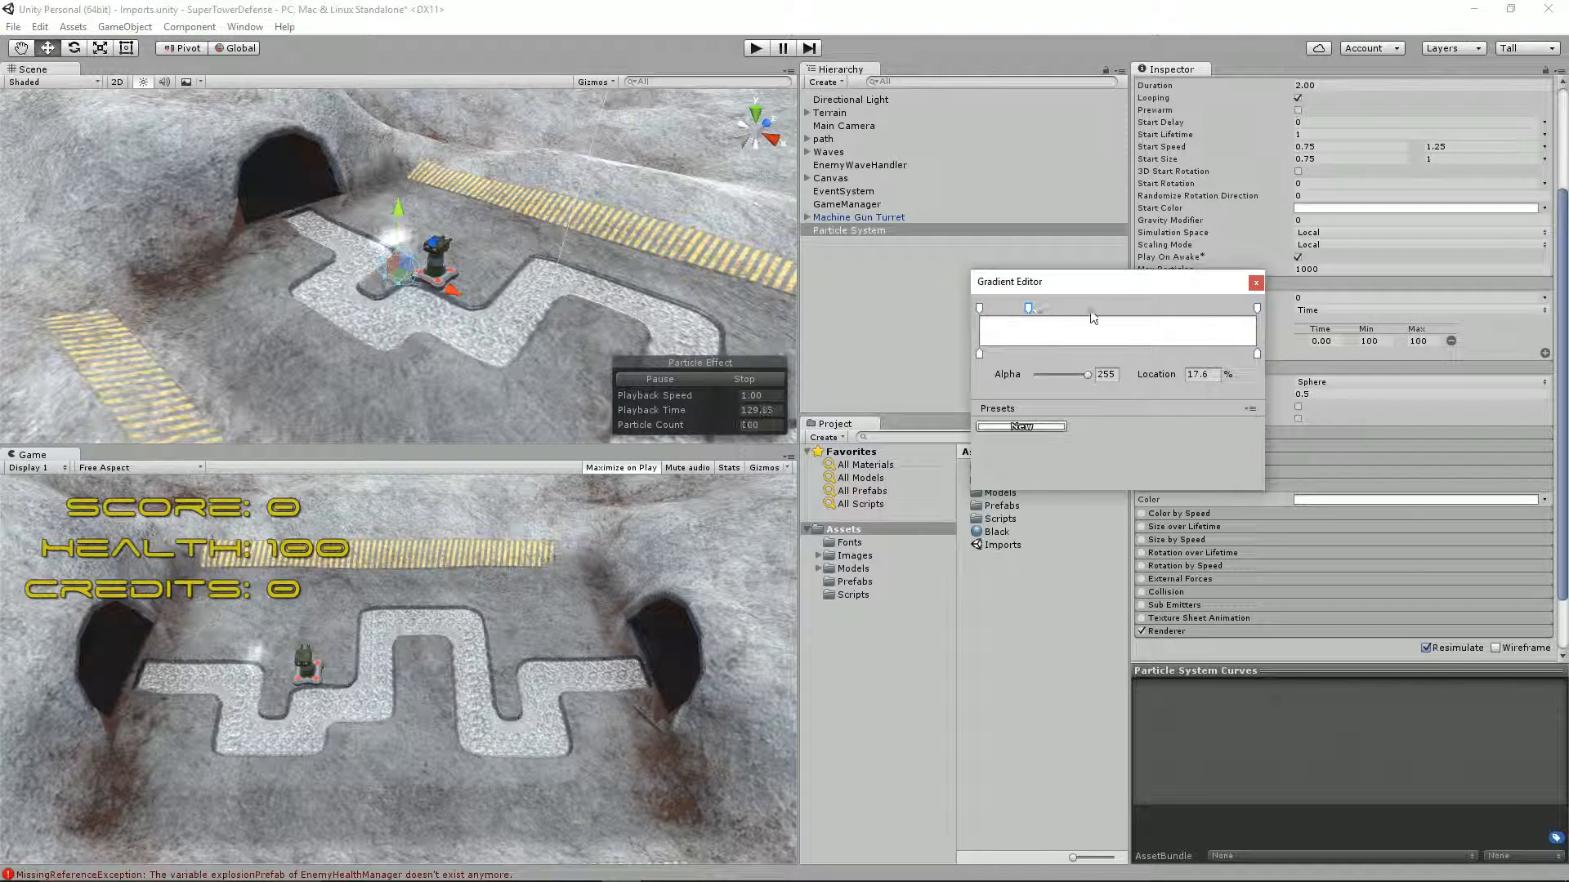
drag(1092, 316, 931, 314)
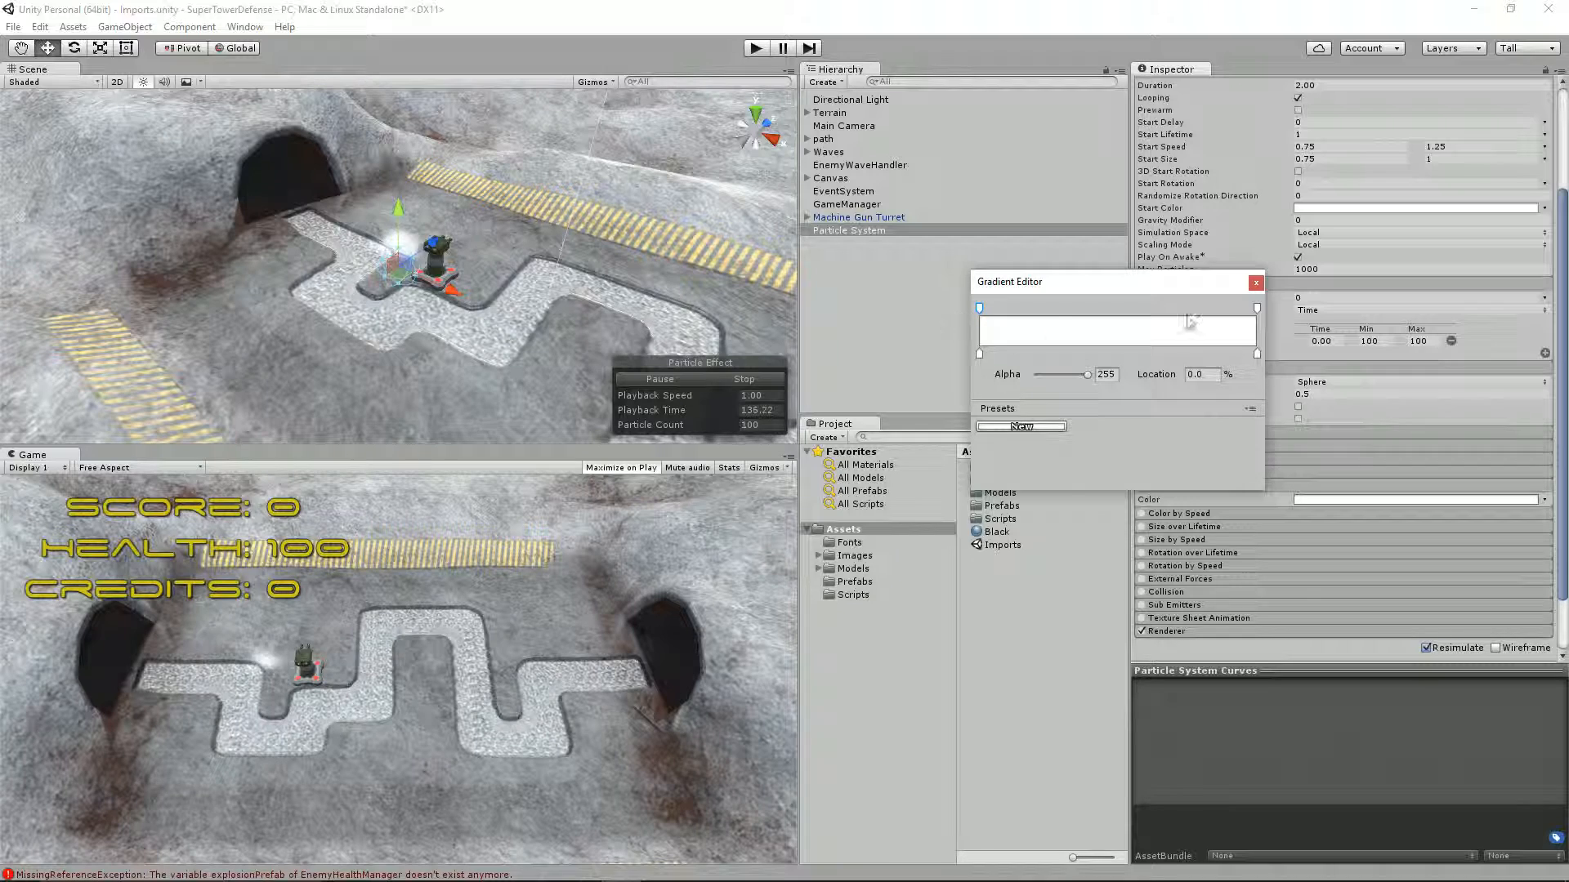
Set the alpha of the gradient's end key at 100% to 0 and close the gradient editor.
click(1104, 374)
text(0)
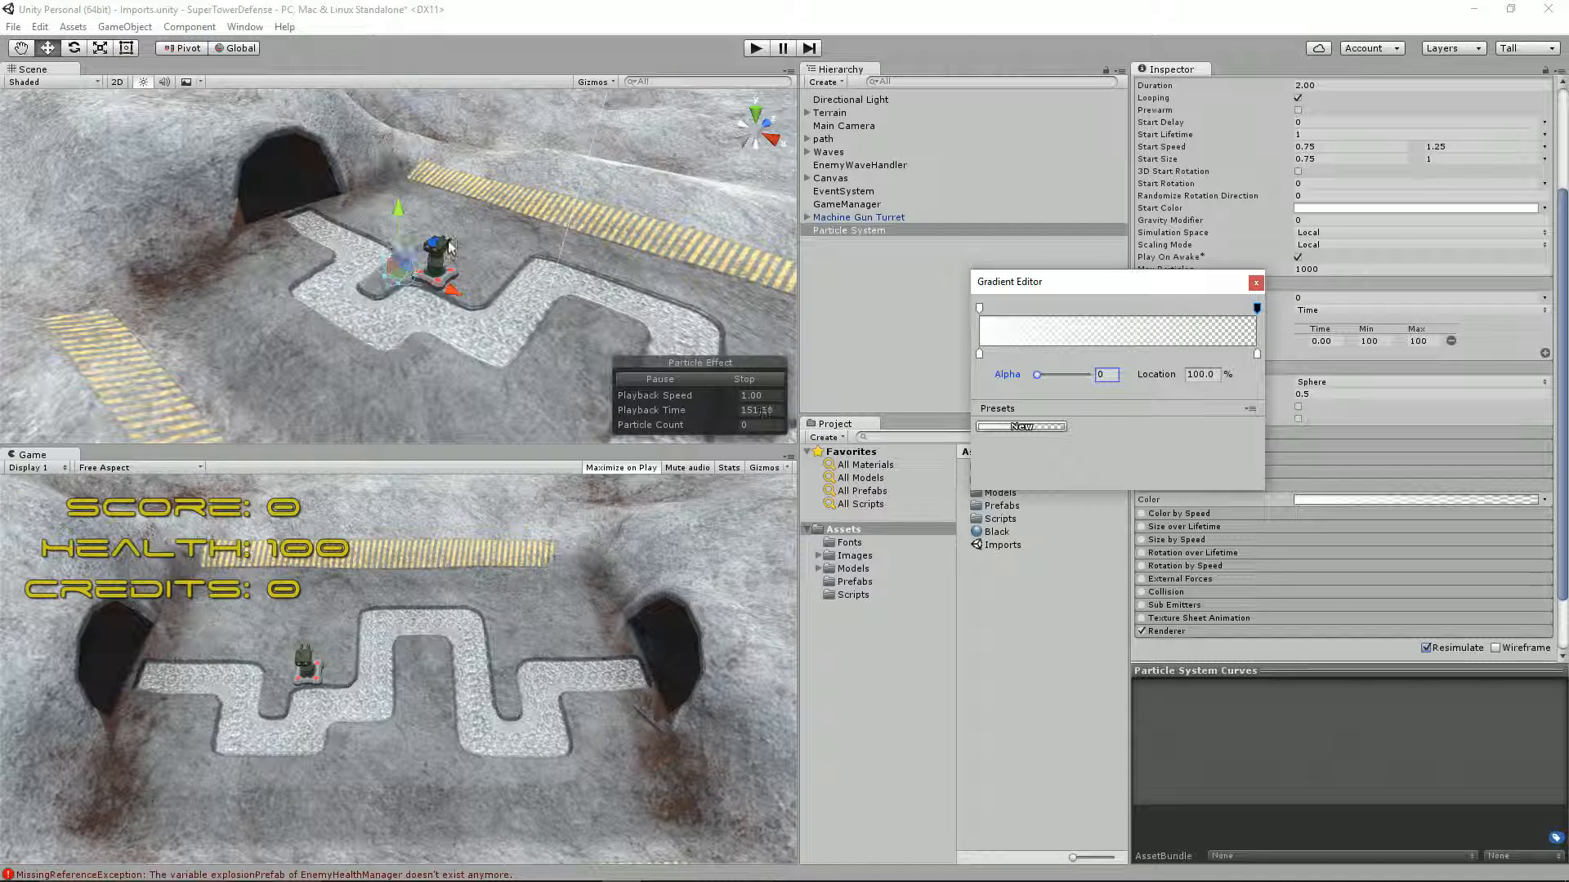
click(1256, 283)
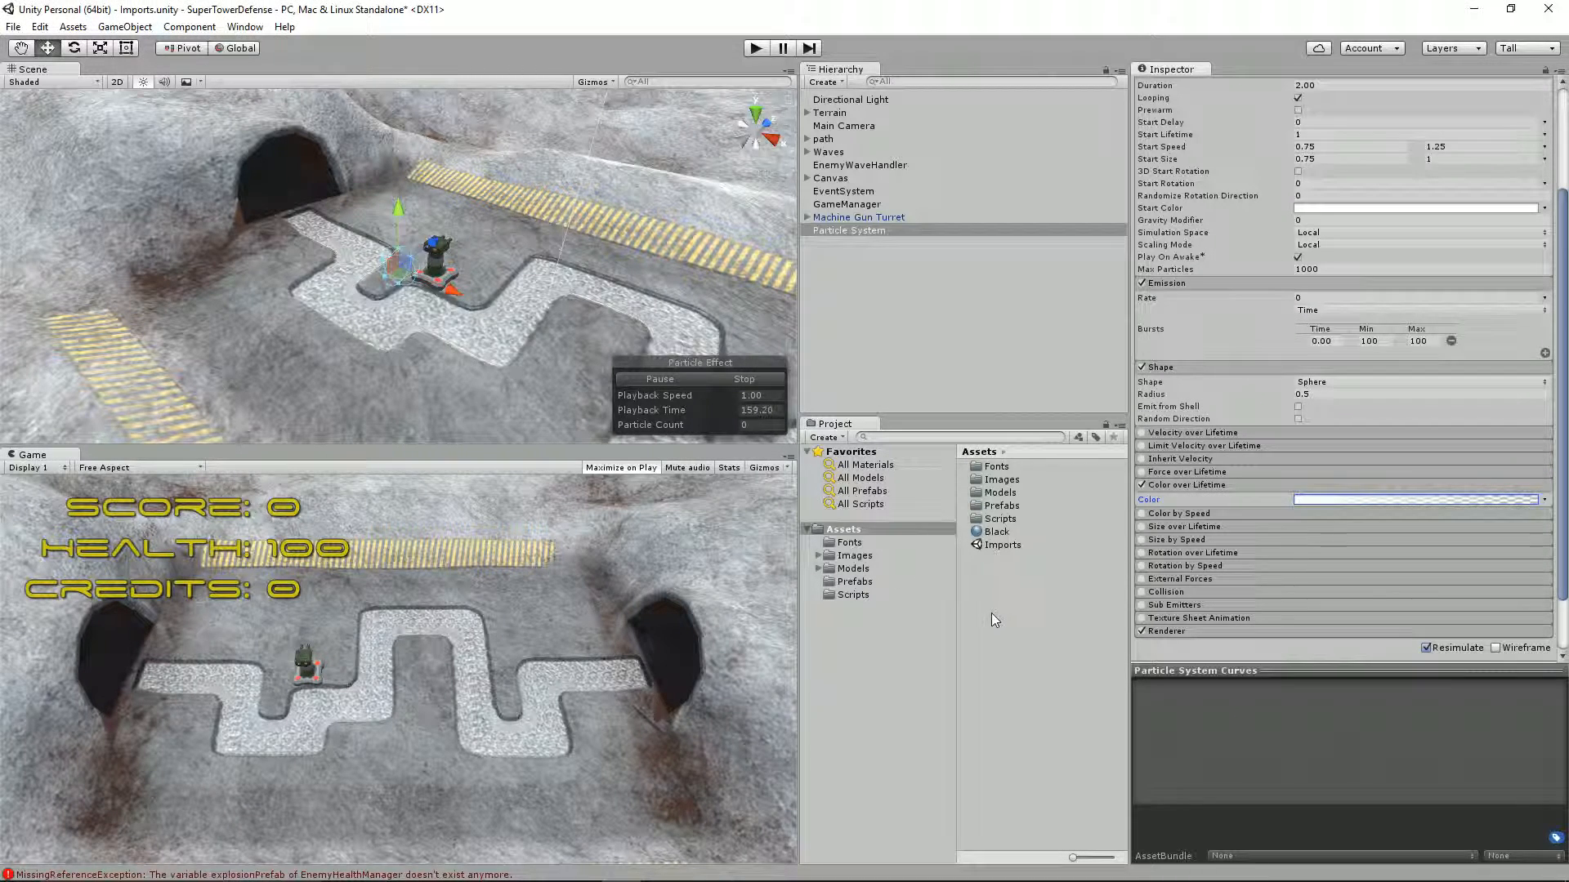
Start importing the ParticleSystems standard package into the project's Assets folder.
right_click(928, 292)
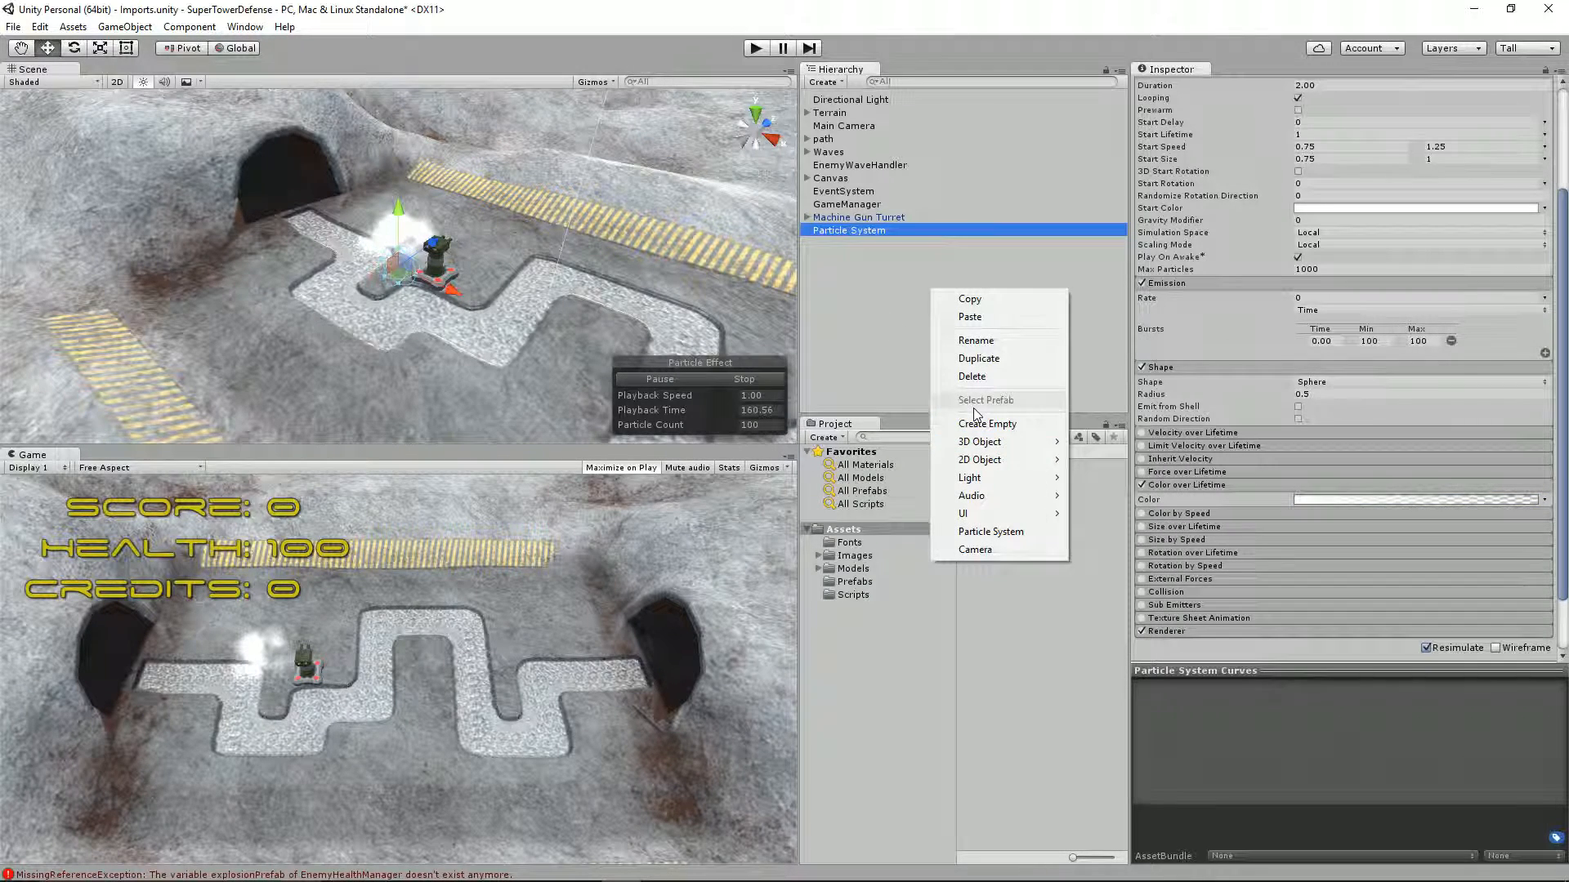
click(784, 350)
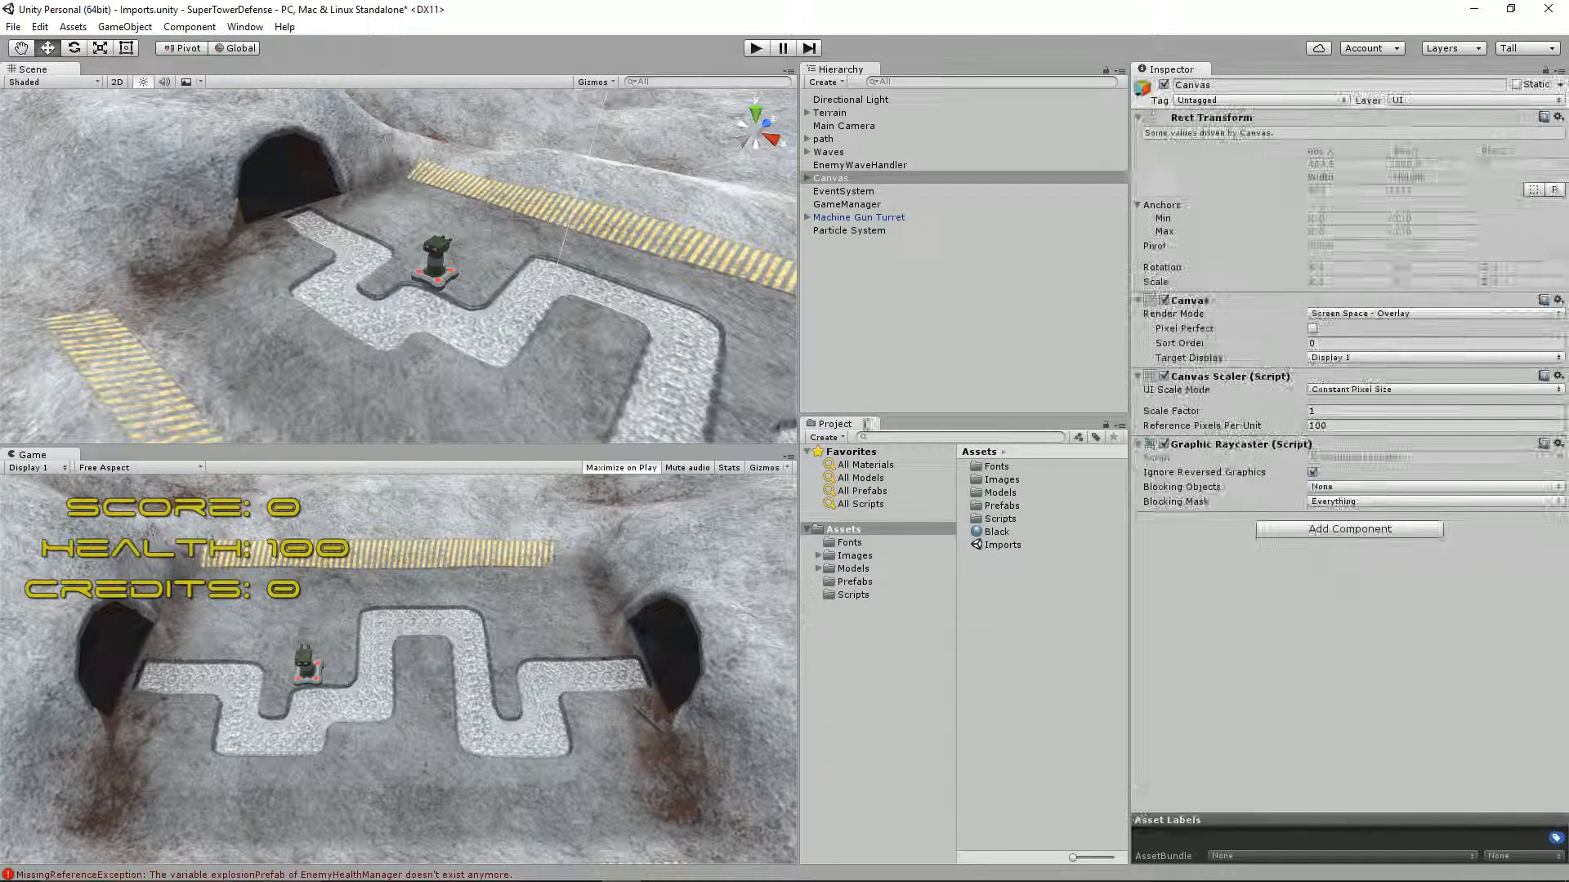
click(830, 532)
right_click(987, 577)
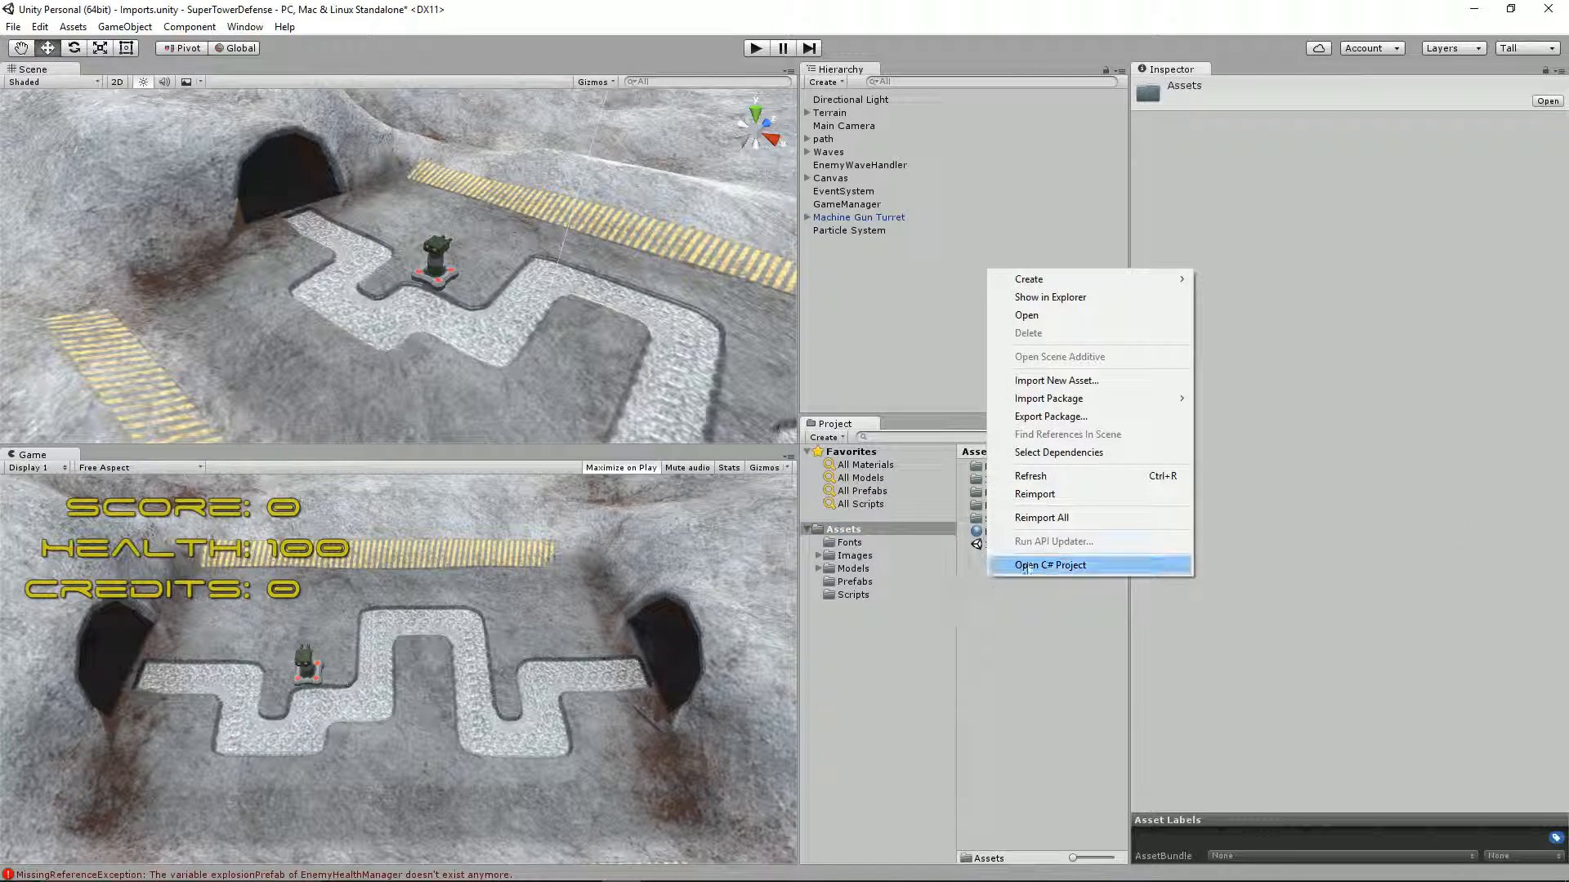
mouse_move(1063, 400)
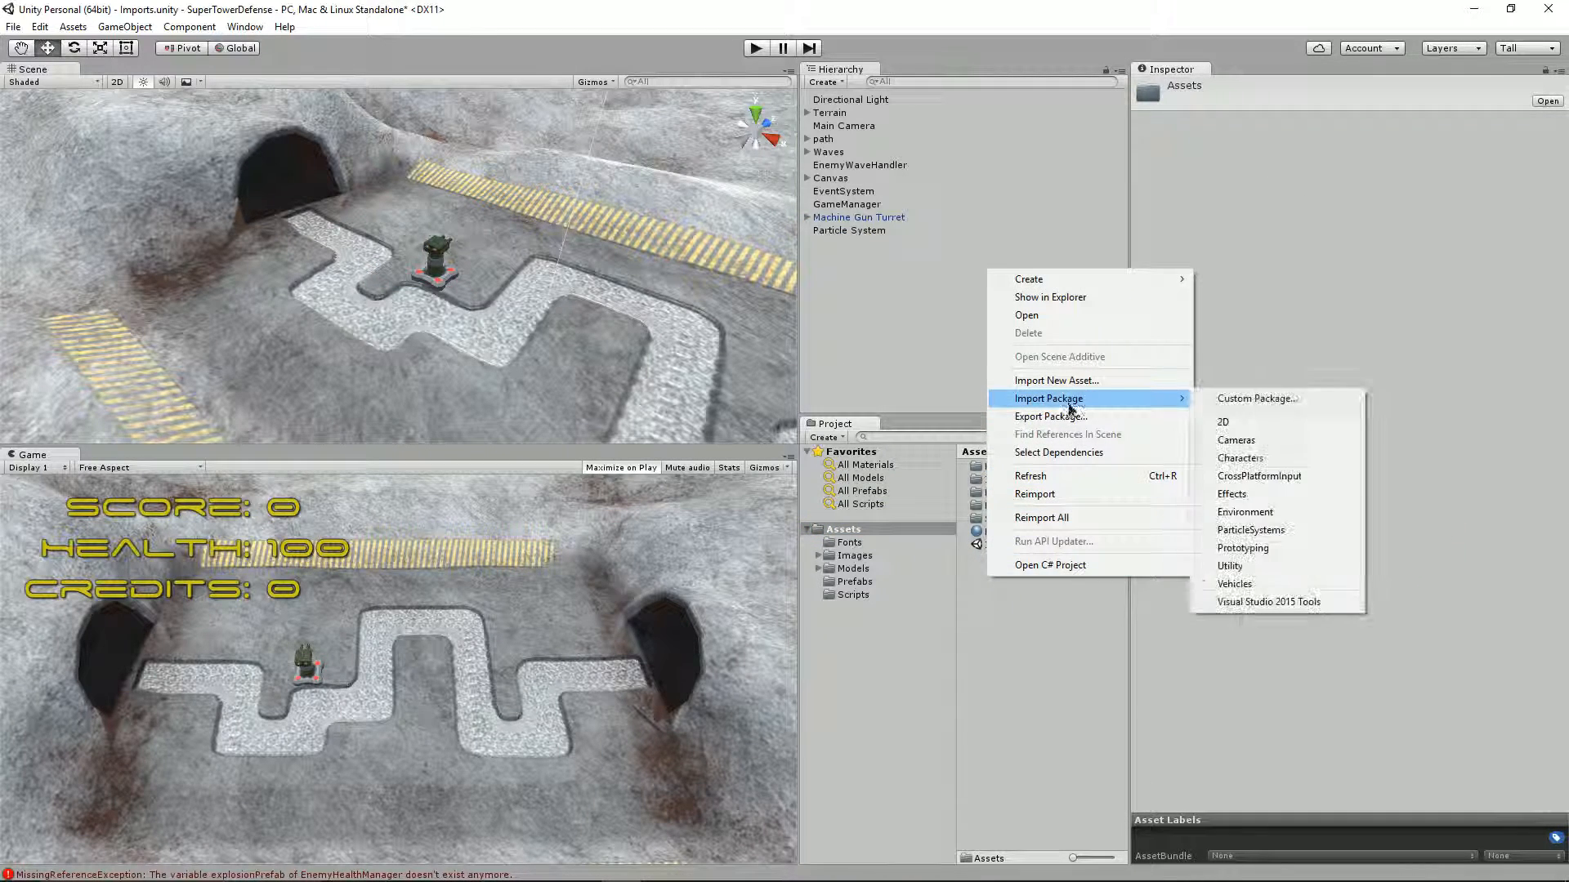
click(1251, 530)
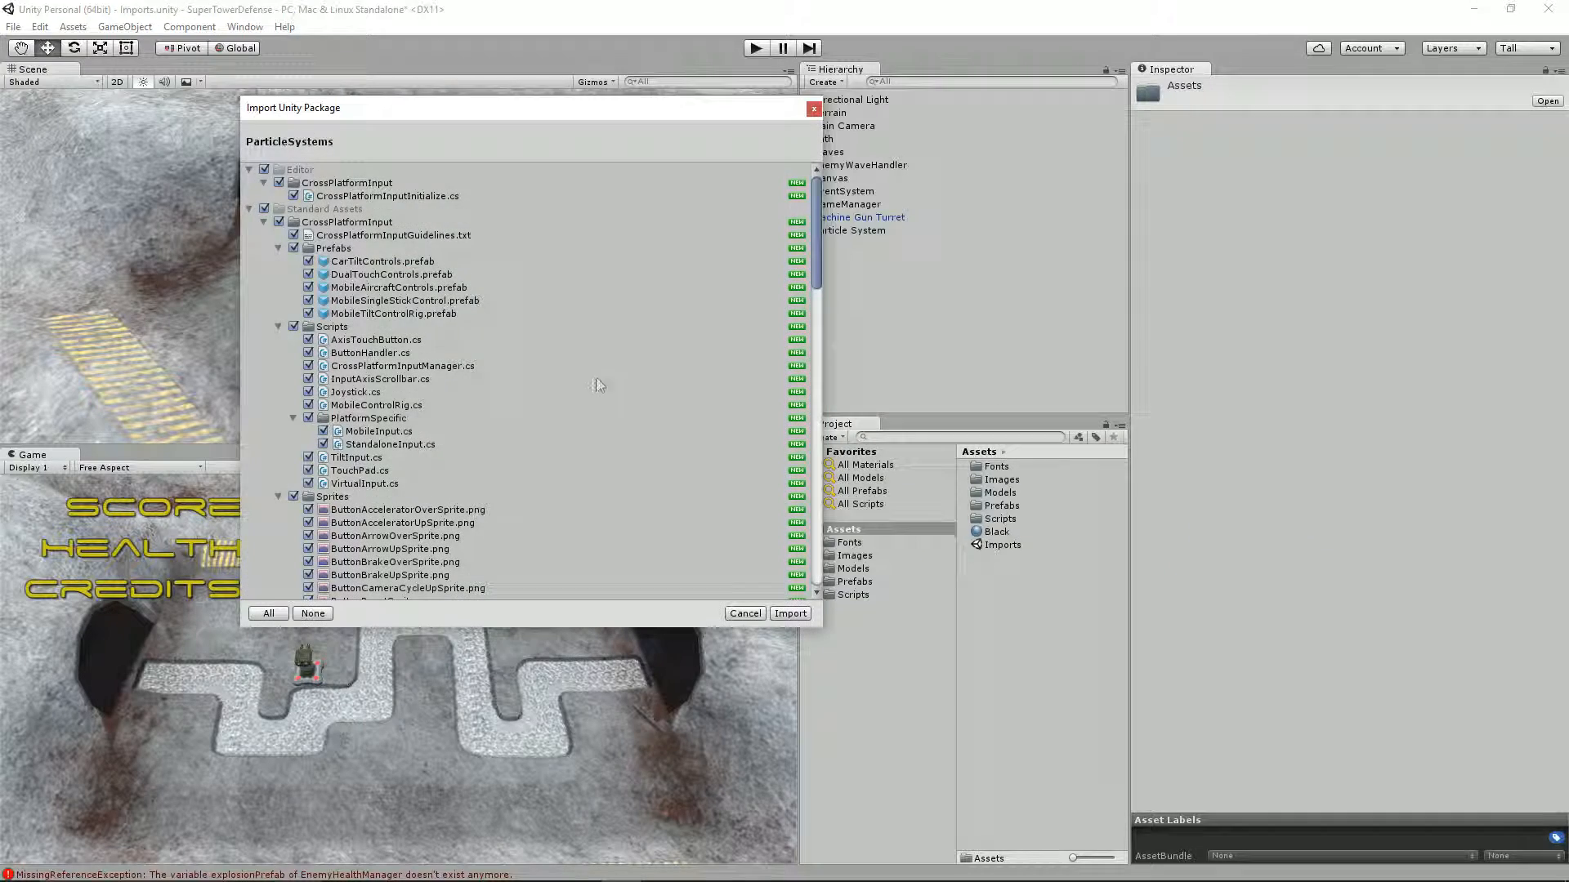
Clear all items in the ParticleSystems package and import only the ParticleFirecloud.png texture.
mouse_move(812, 265)
mouse_down()
mouse_move(815, 451)
mouse_move(819, 238)
mouse_up()
click(319, 614)
scroll(539, 469, down, 12)
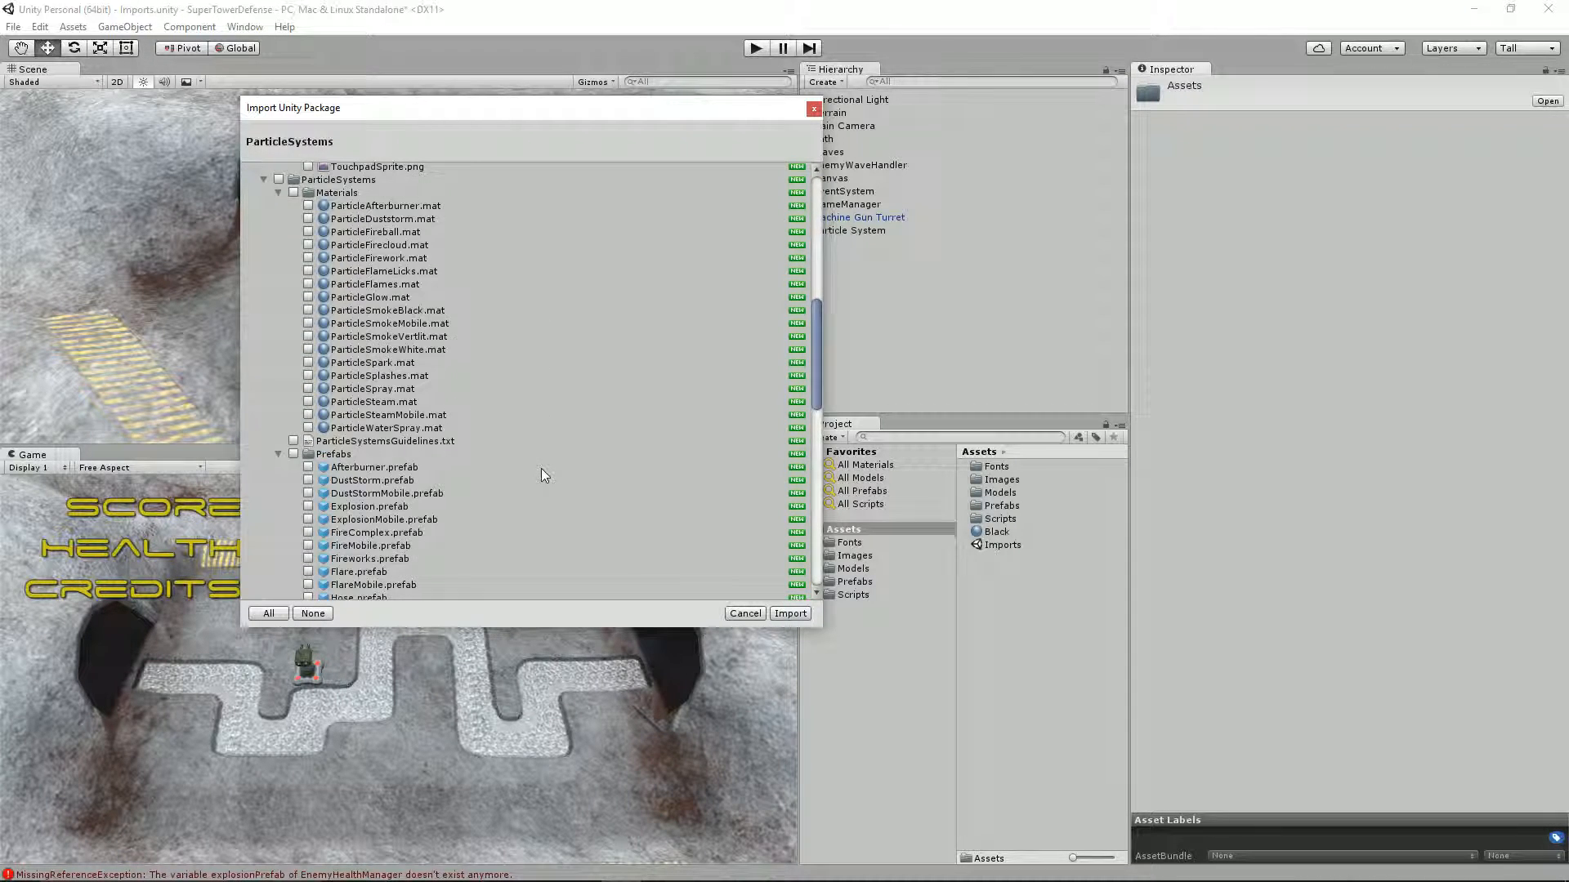
scroll(542, 476, down, 15)
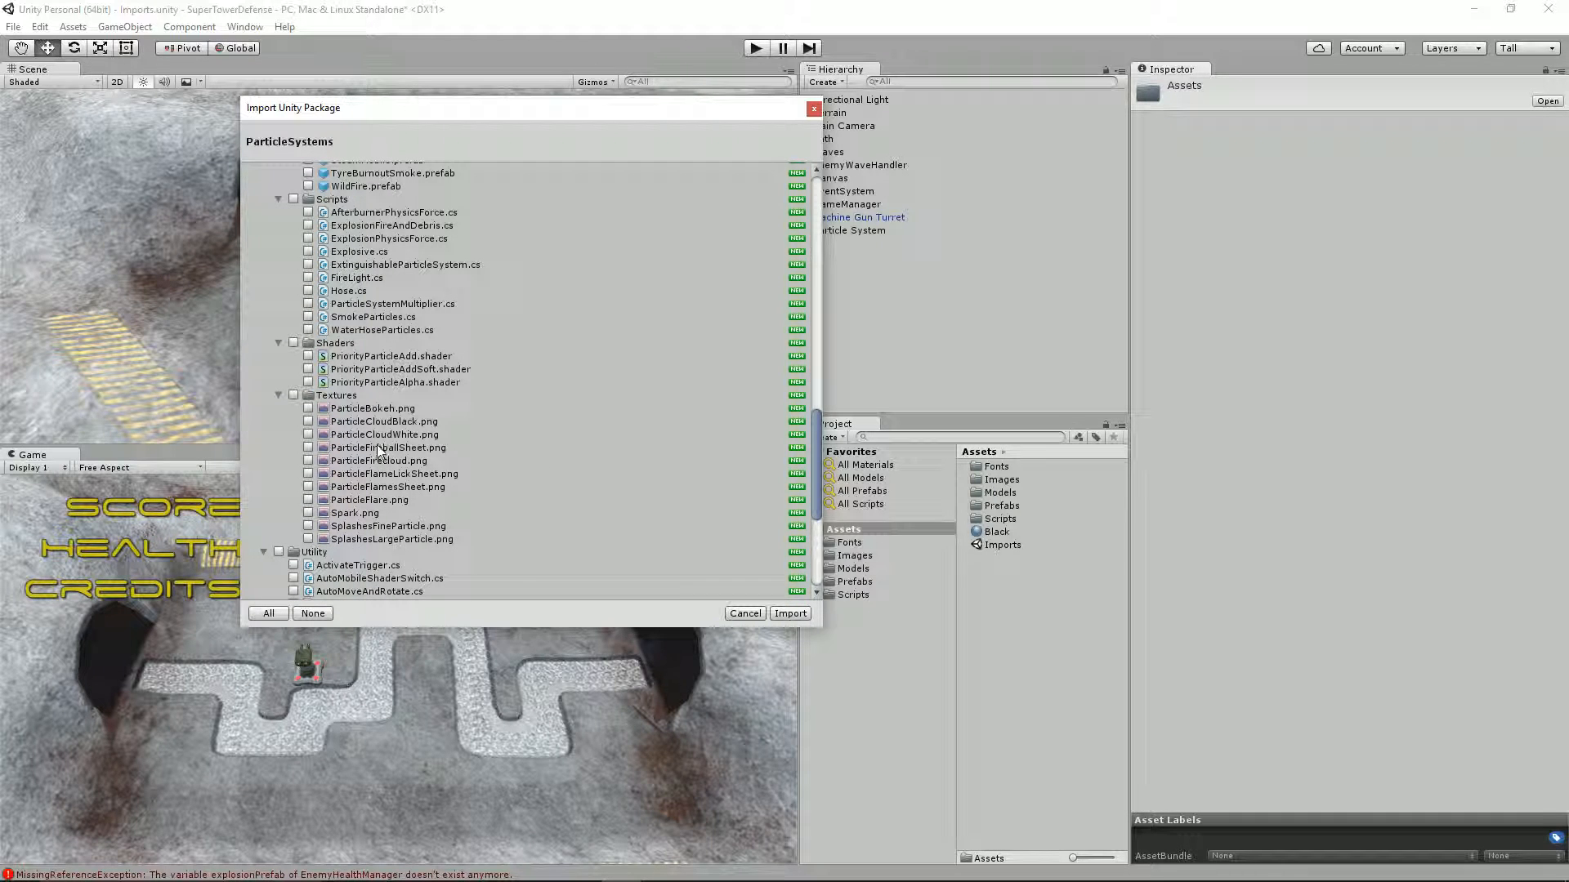
click(412, 462)
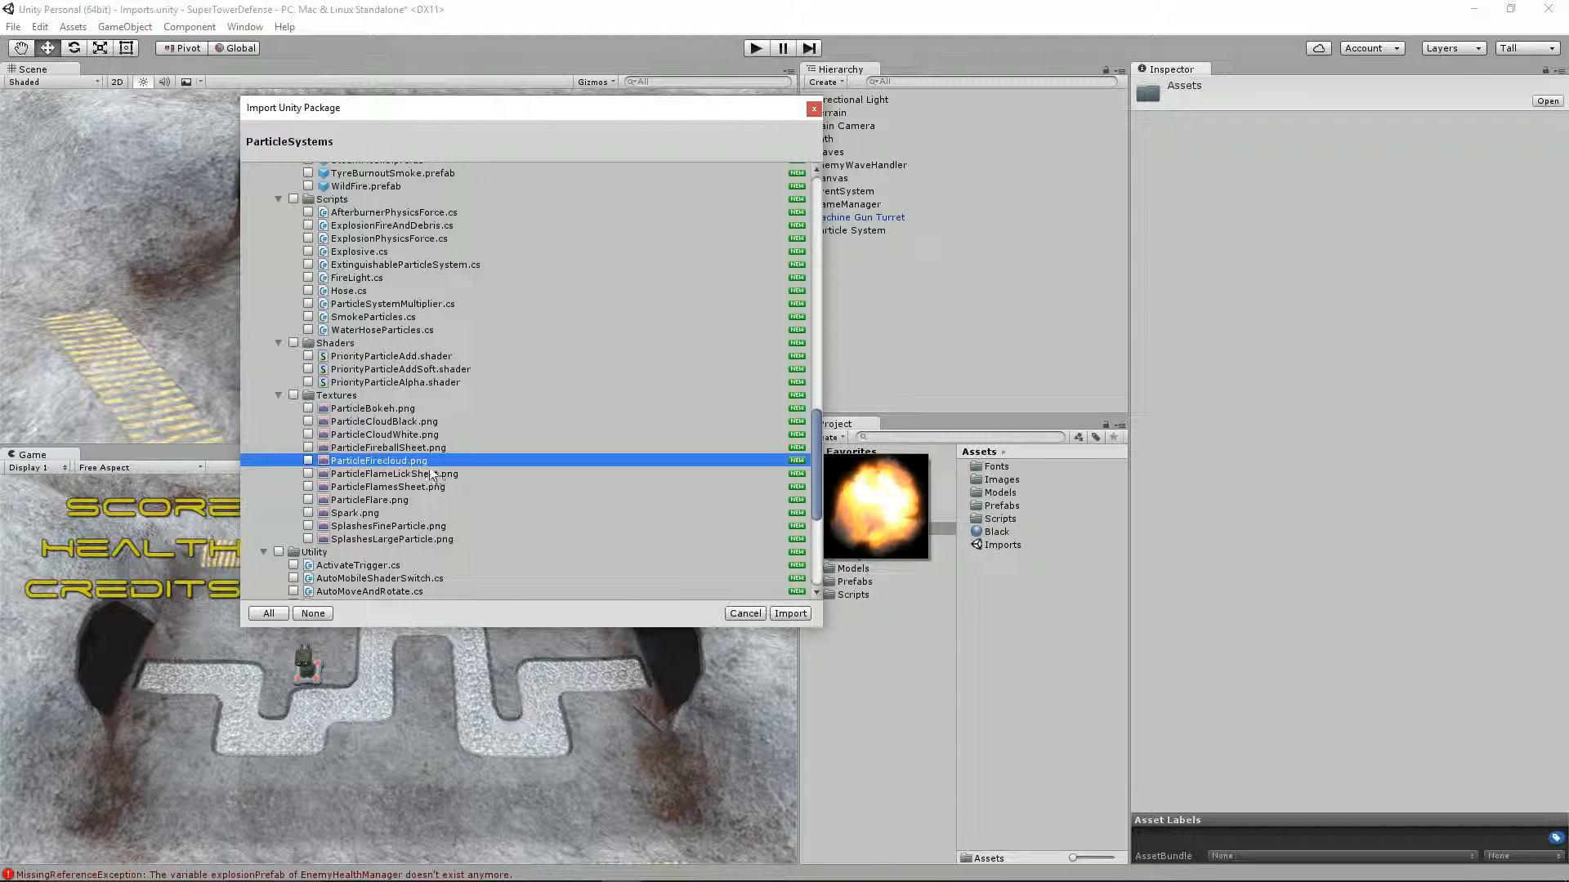
click(308, 461)
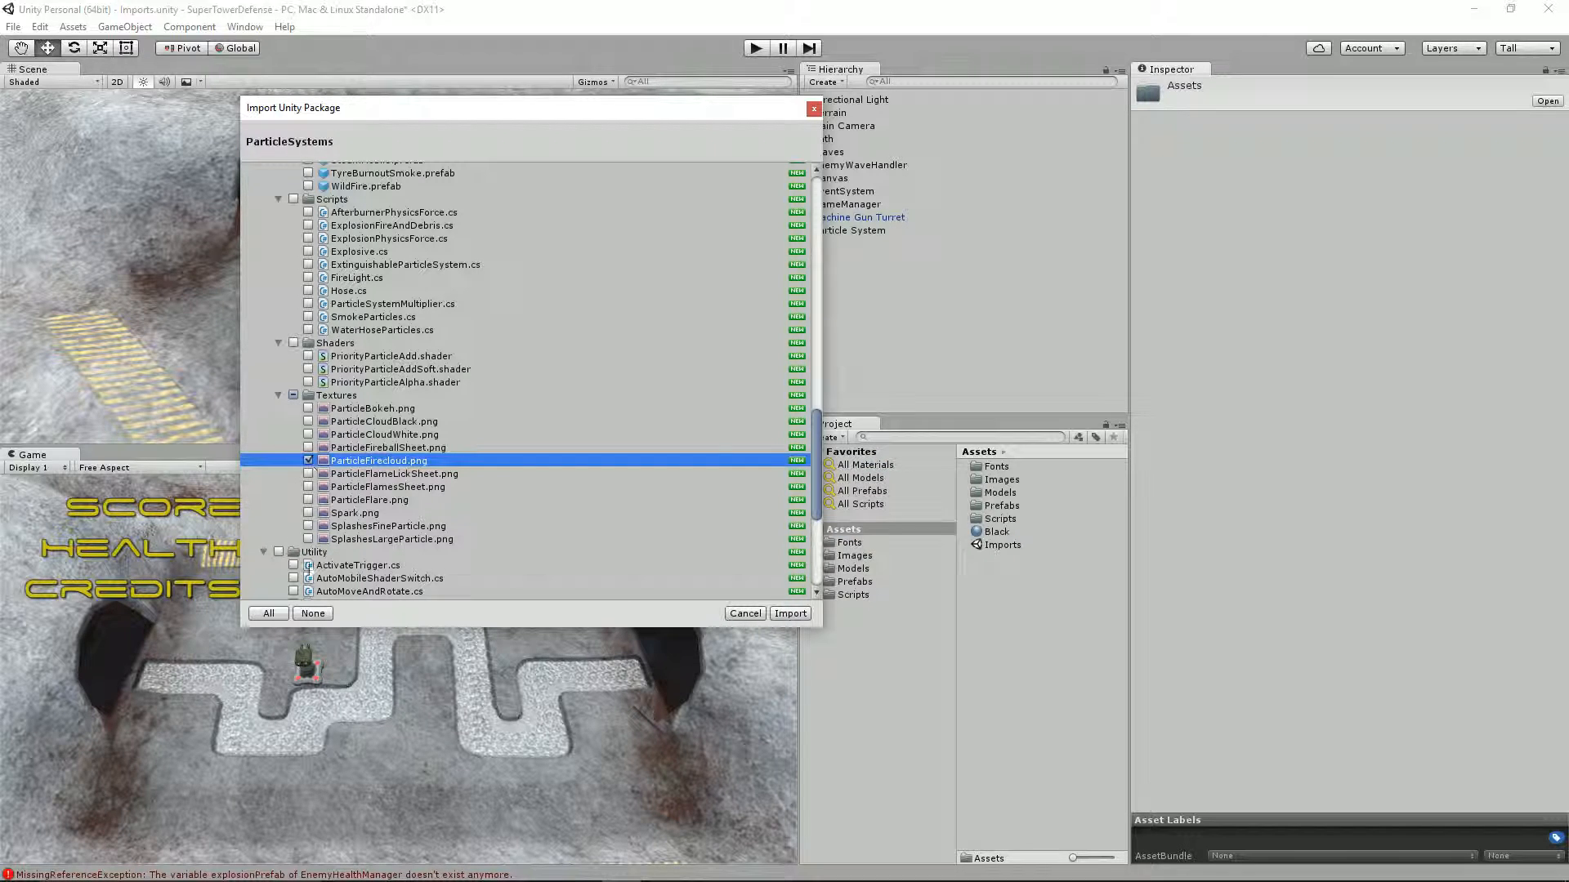
click(312, 614)
click(308, 461)
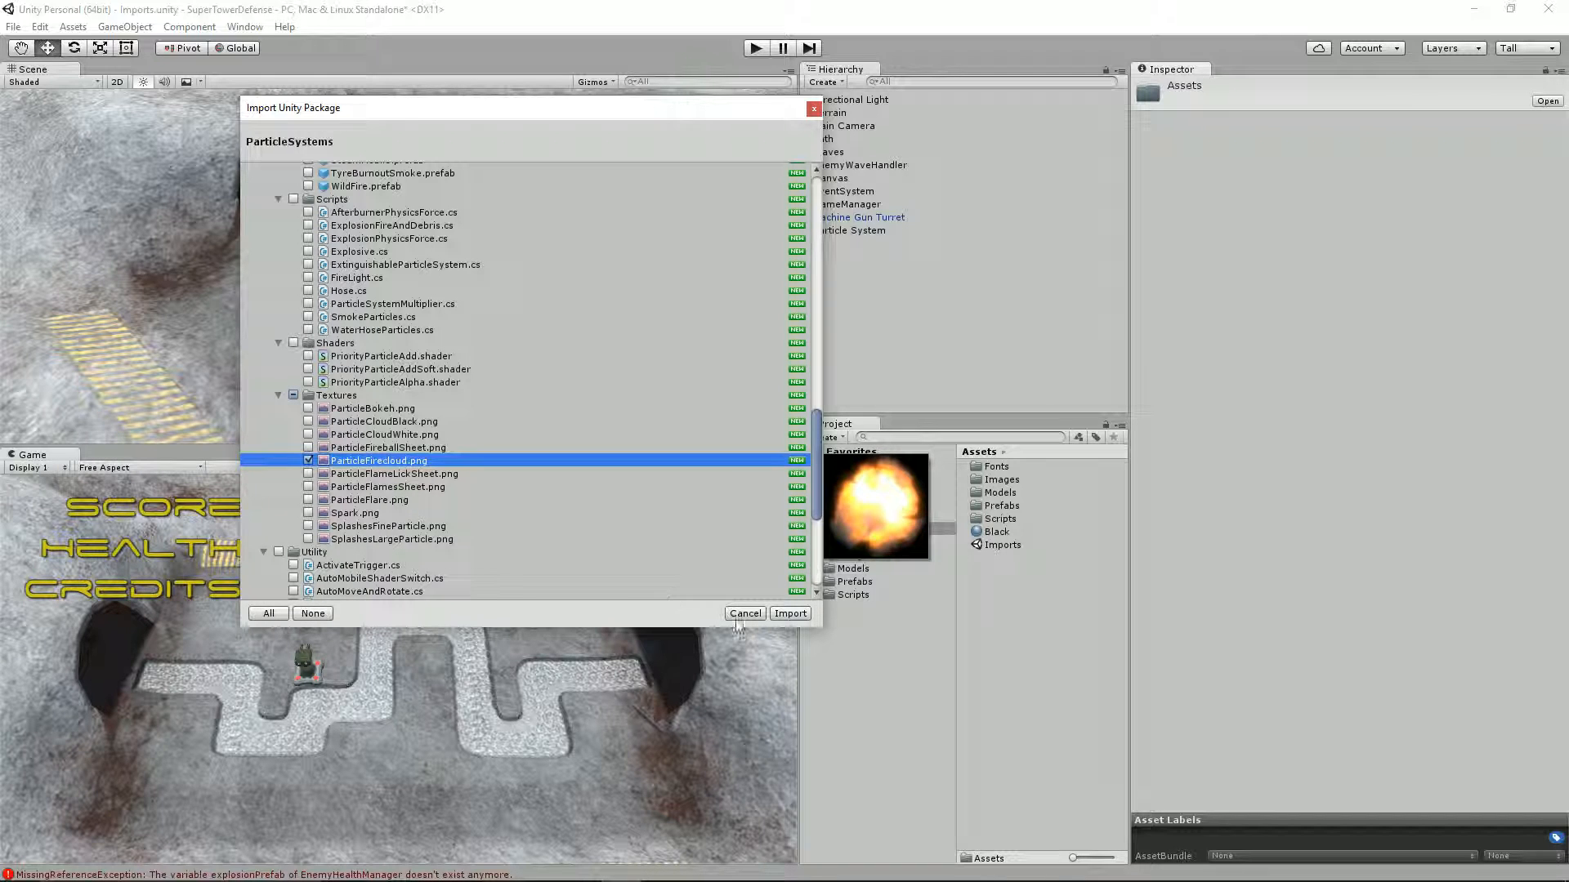
click(790, 614)
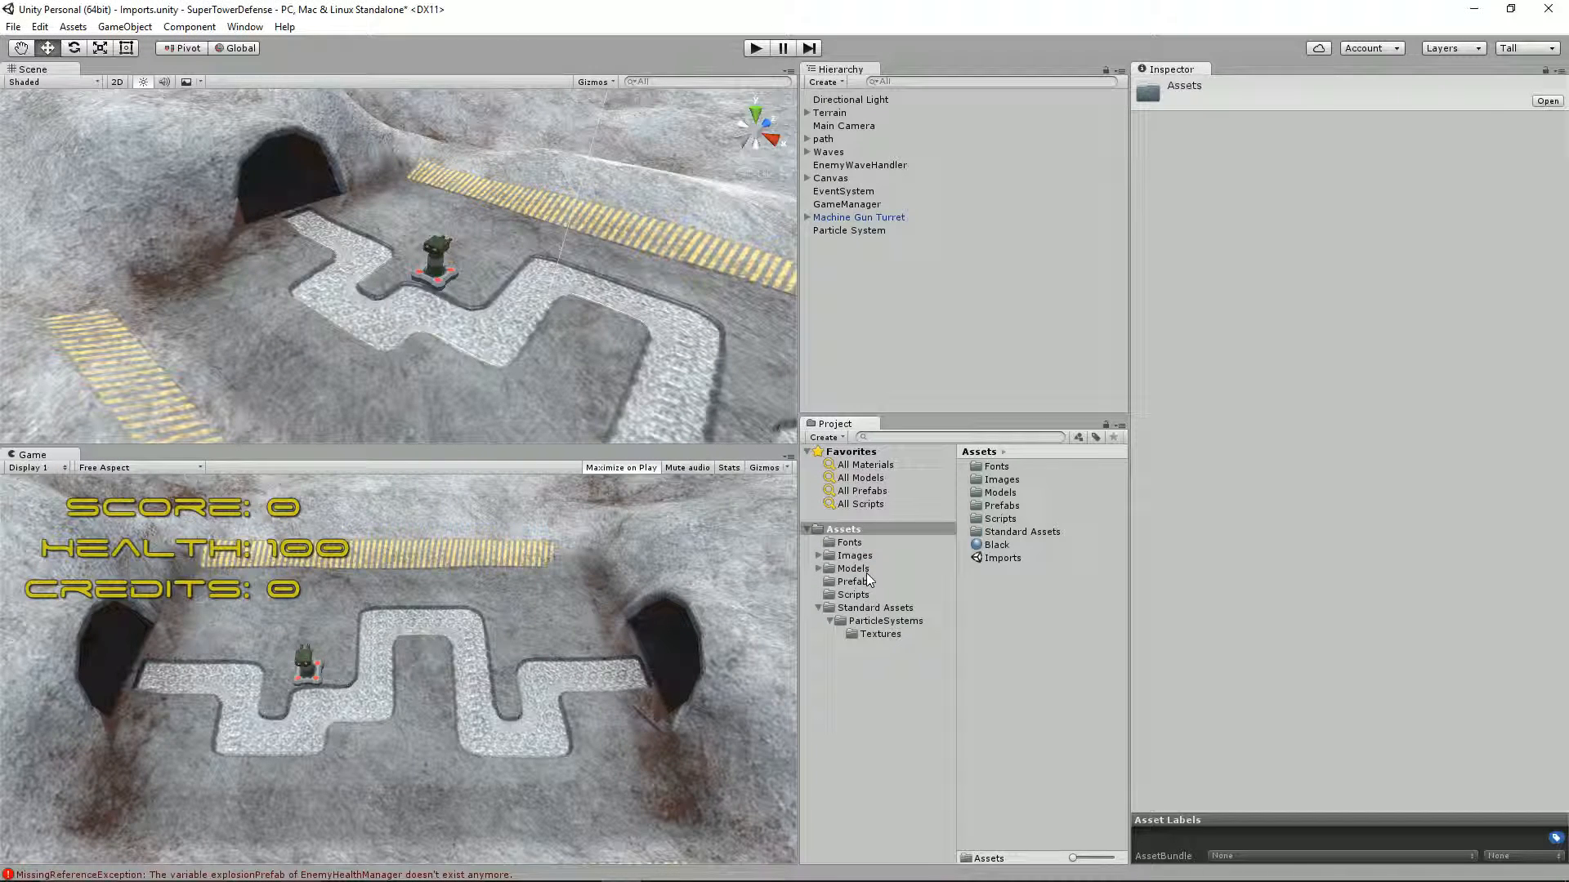
Open the imported ParticleSystems Textures folder and inspect the ParticleFirecloud texture.
click(851, 623)
click(874, 636)
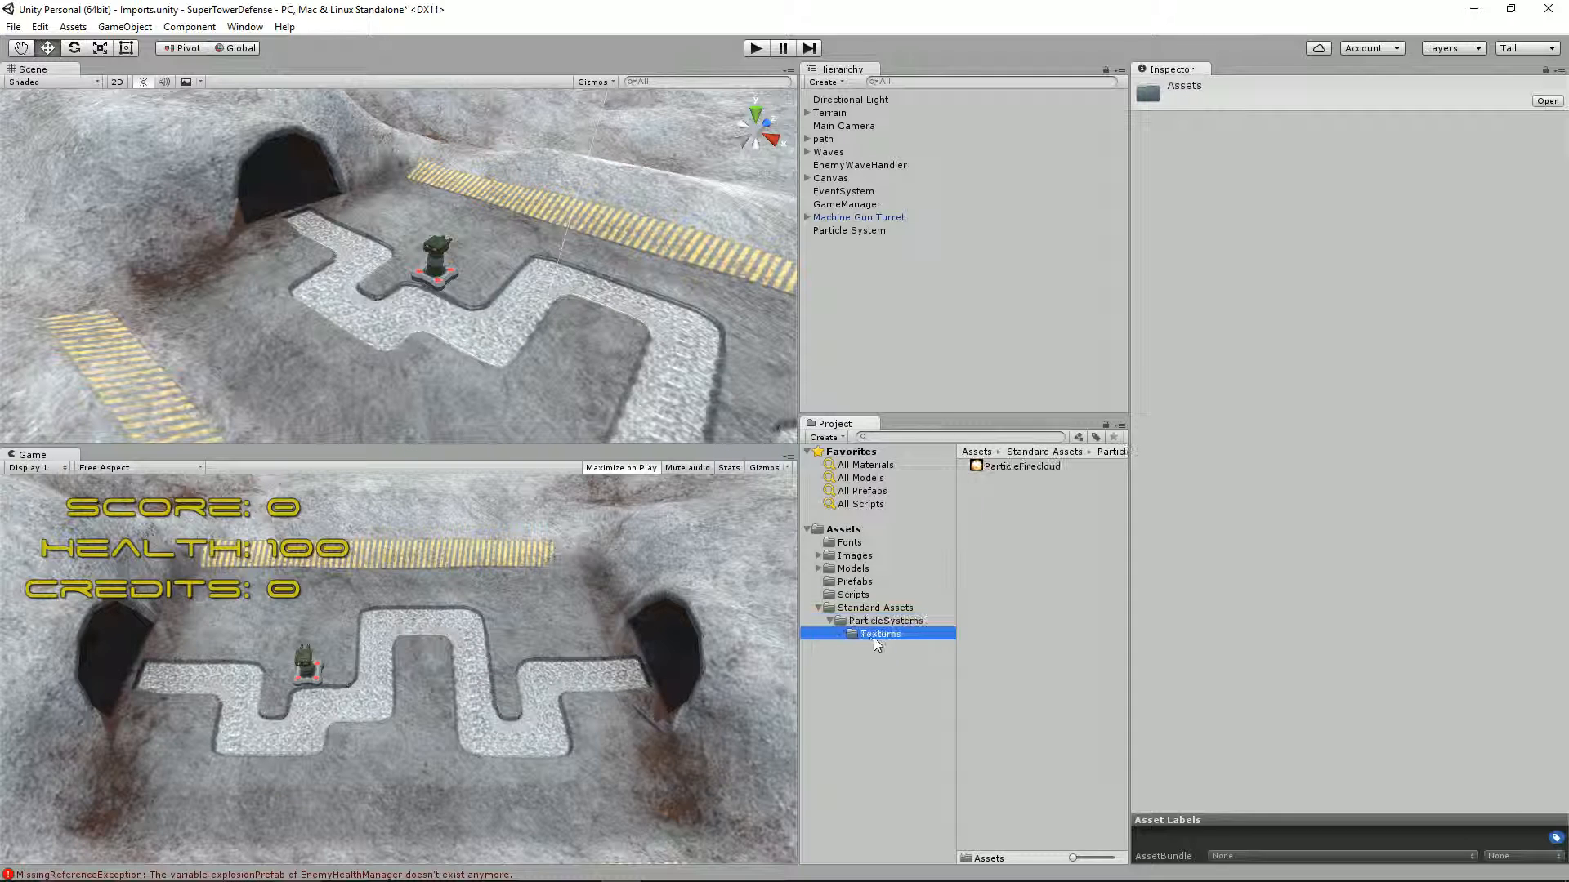
click(868, 610)
click(879, 635)
click(1005, 467)
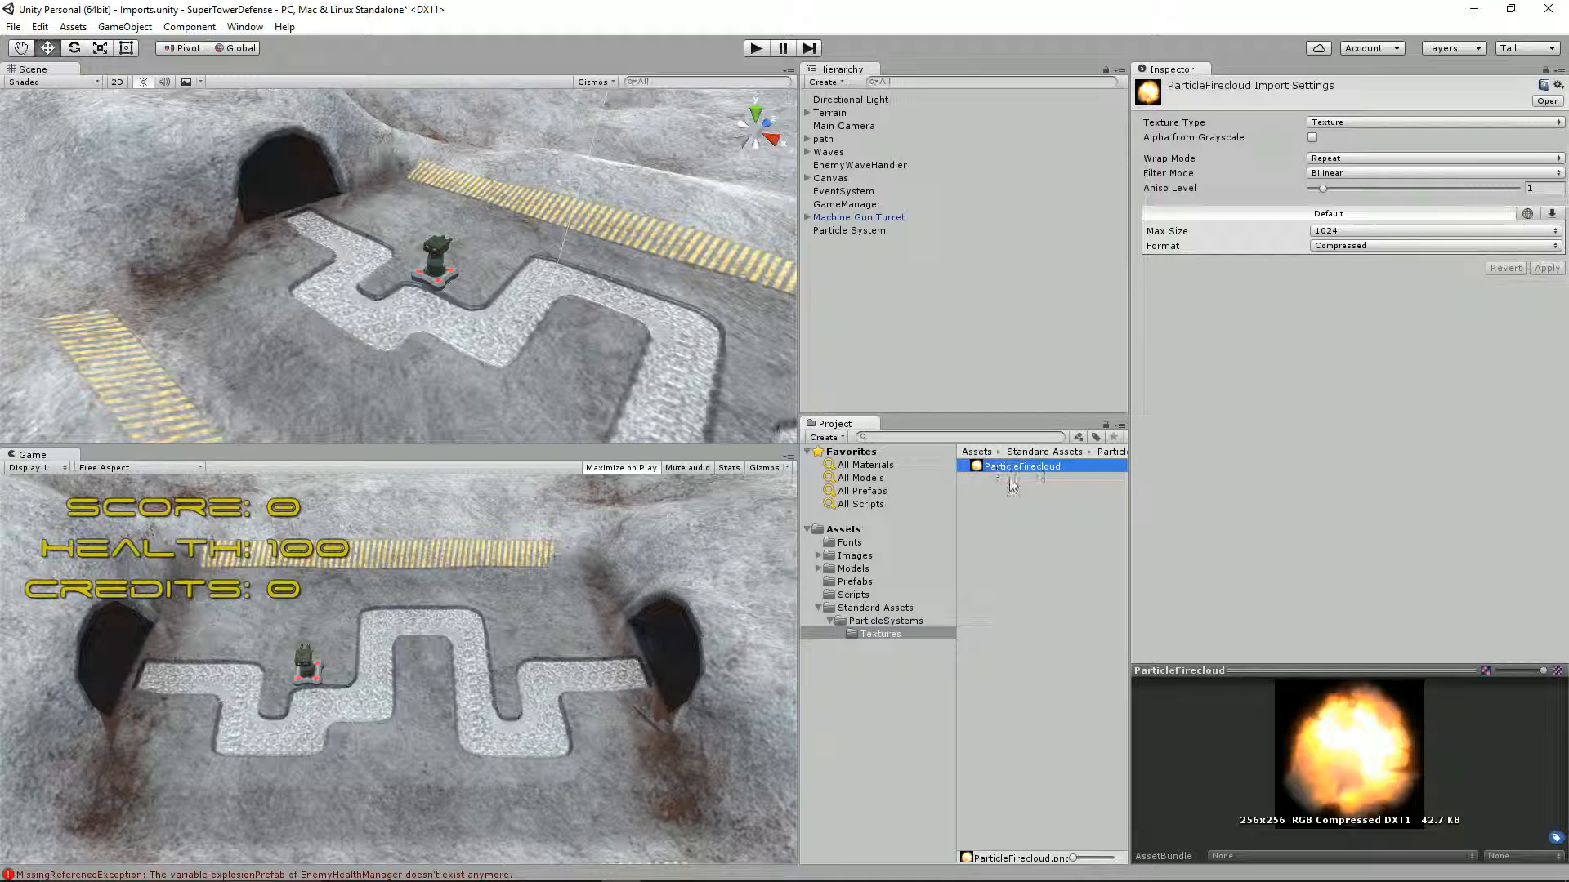
Create a new material named Fireball in the ParticleSystems Textures folder.
right_click(1013, 548)
mouse_move(1067, 564)
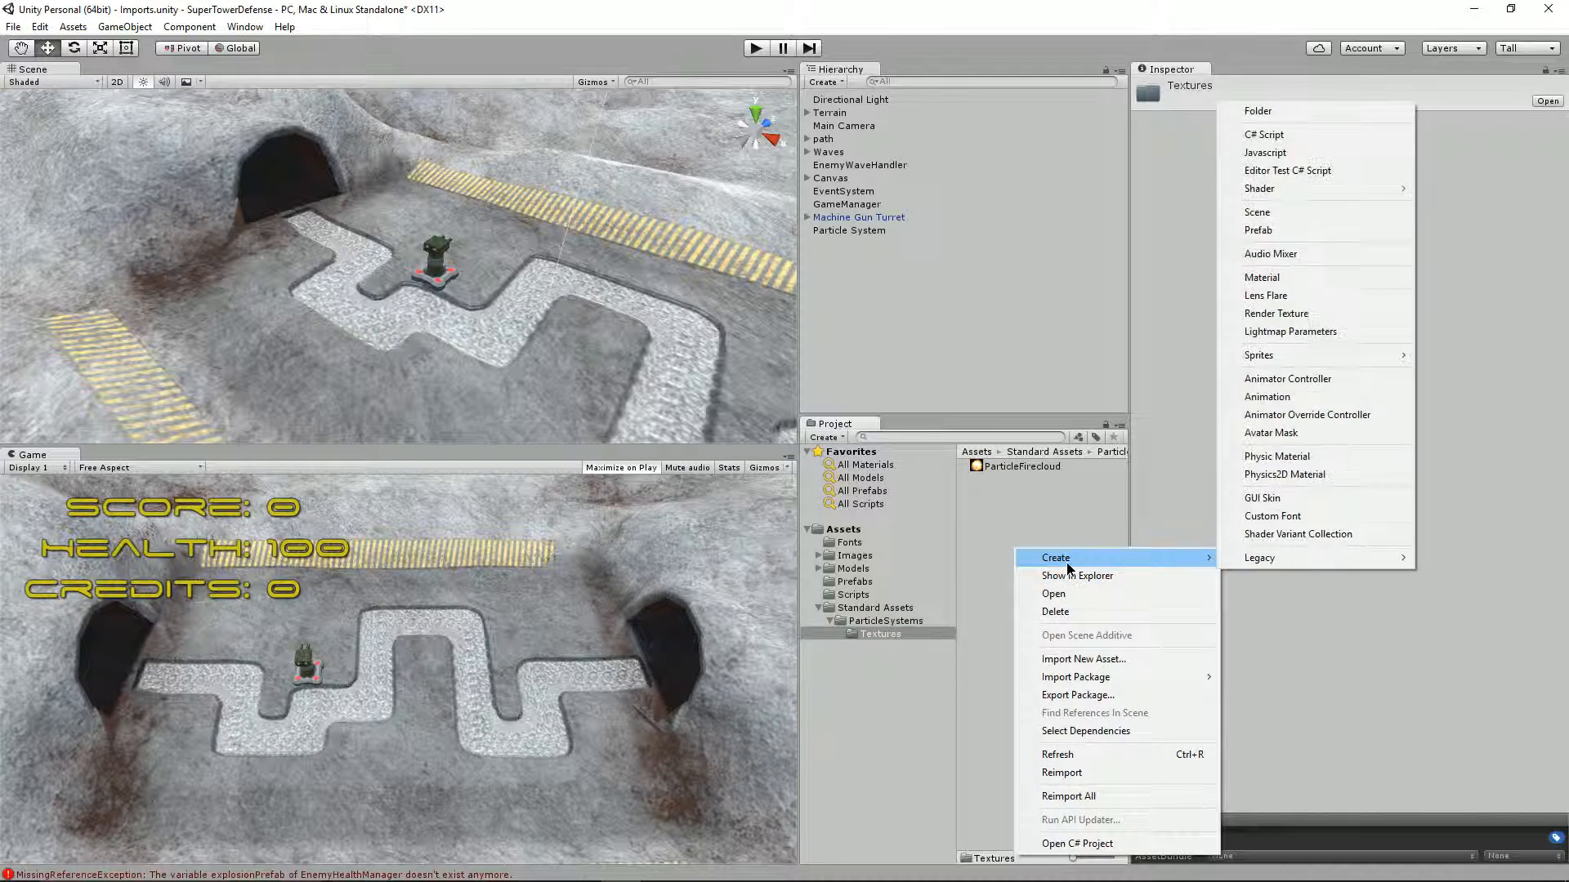
click(1262, 277)
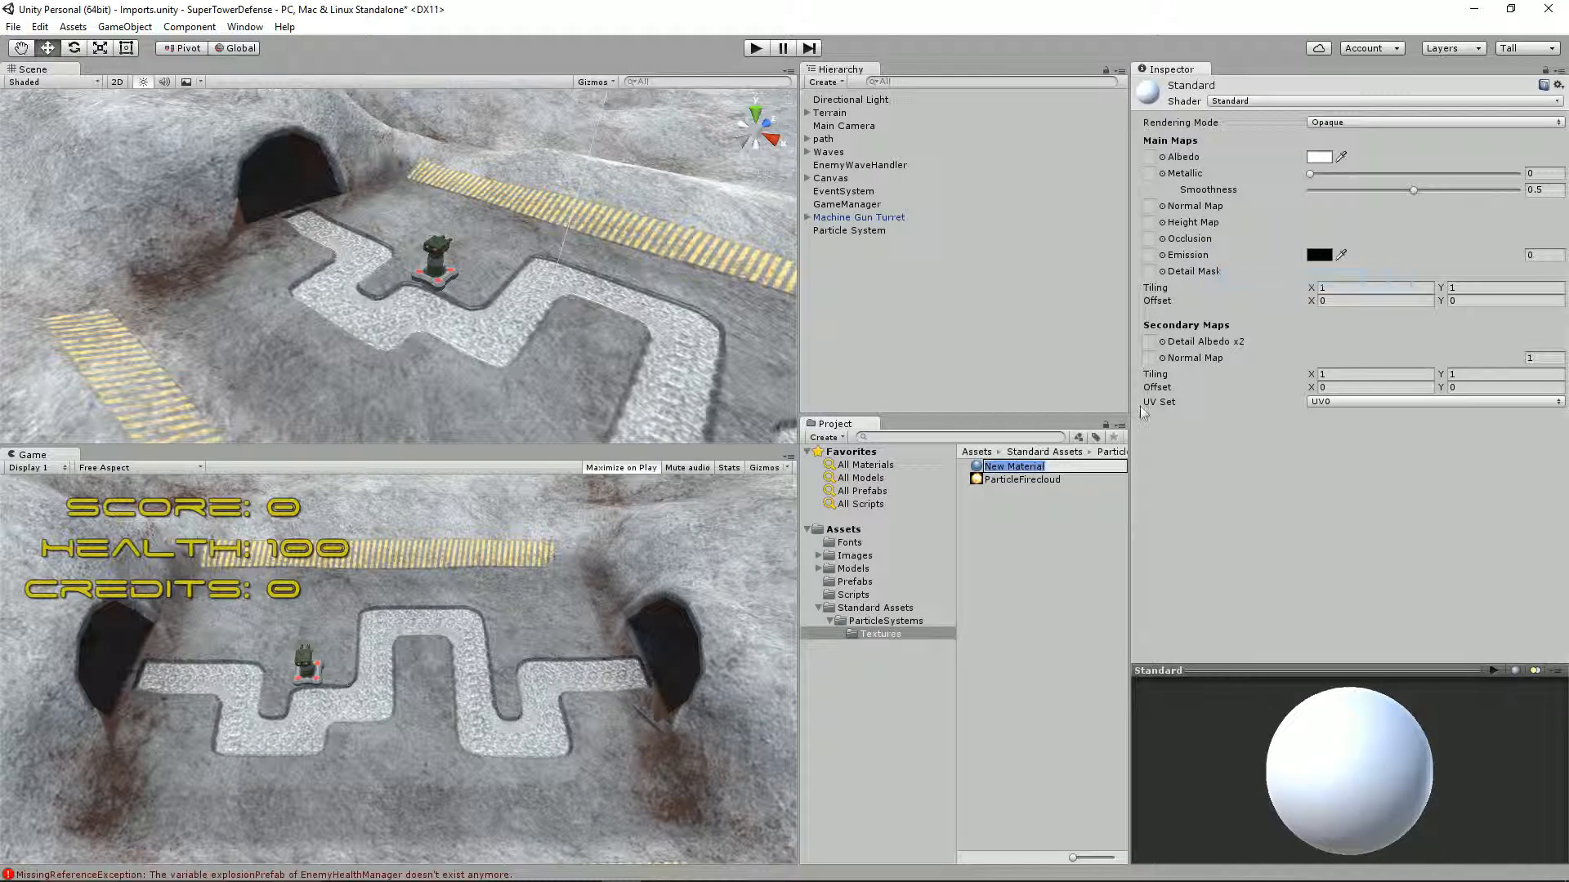
text(Fireball)
key(Return)
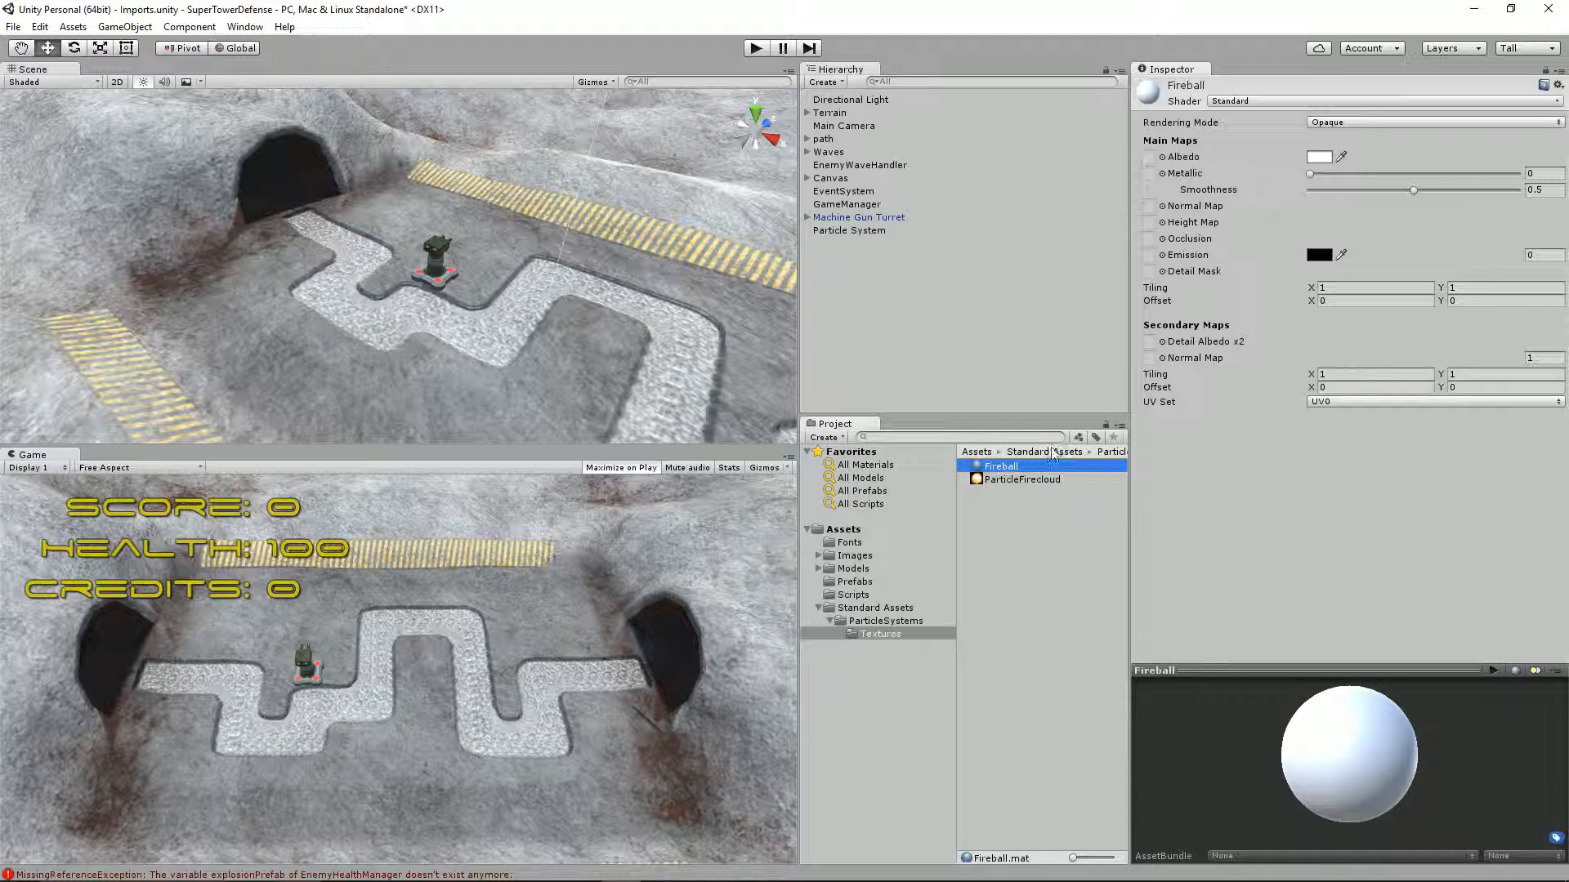
Assign the ParticleFirecloud texture to the Fireball material's albedo and change its shader to Particles/Additive.
drag(1013, 482, 1155, 163)
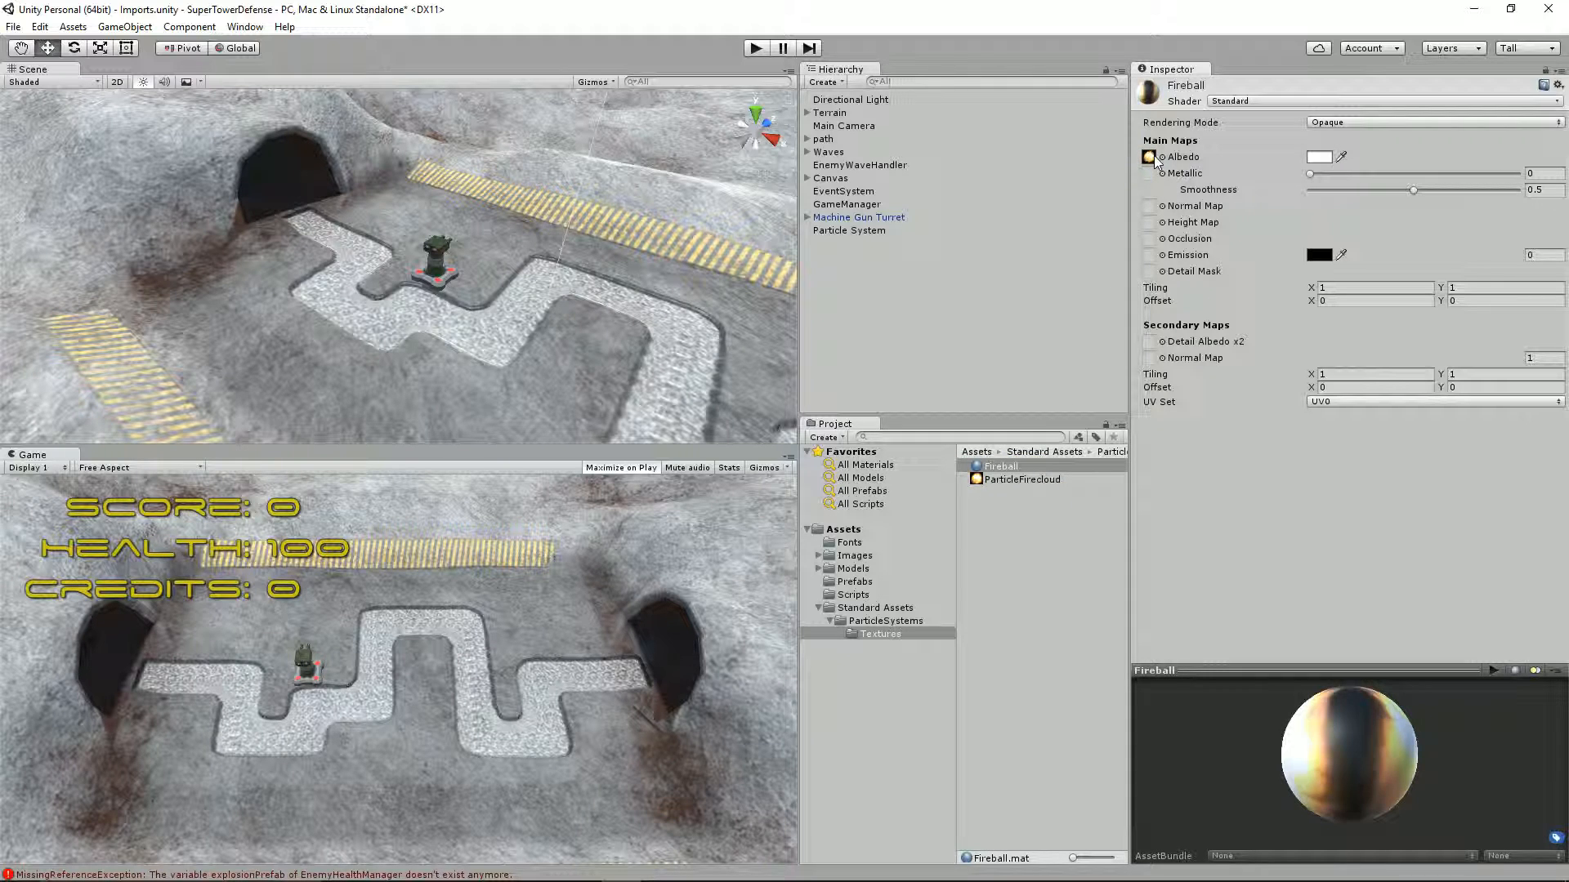
click(1227, 102)
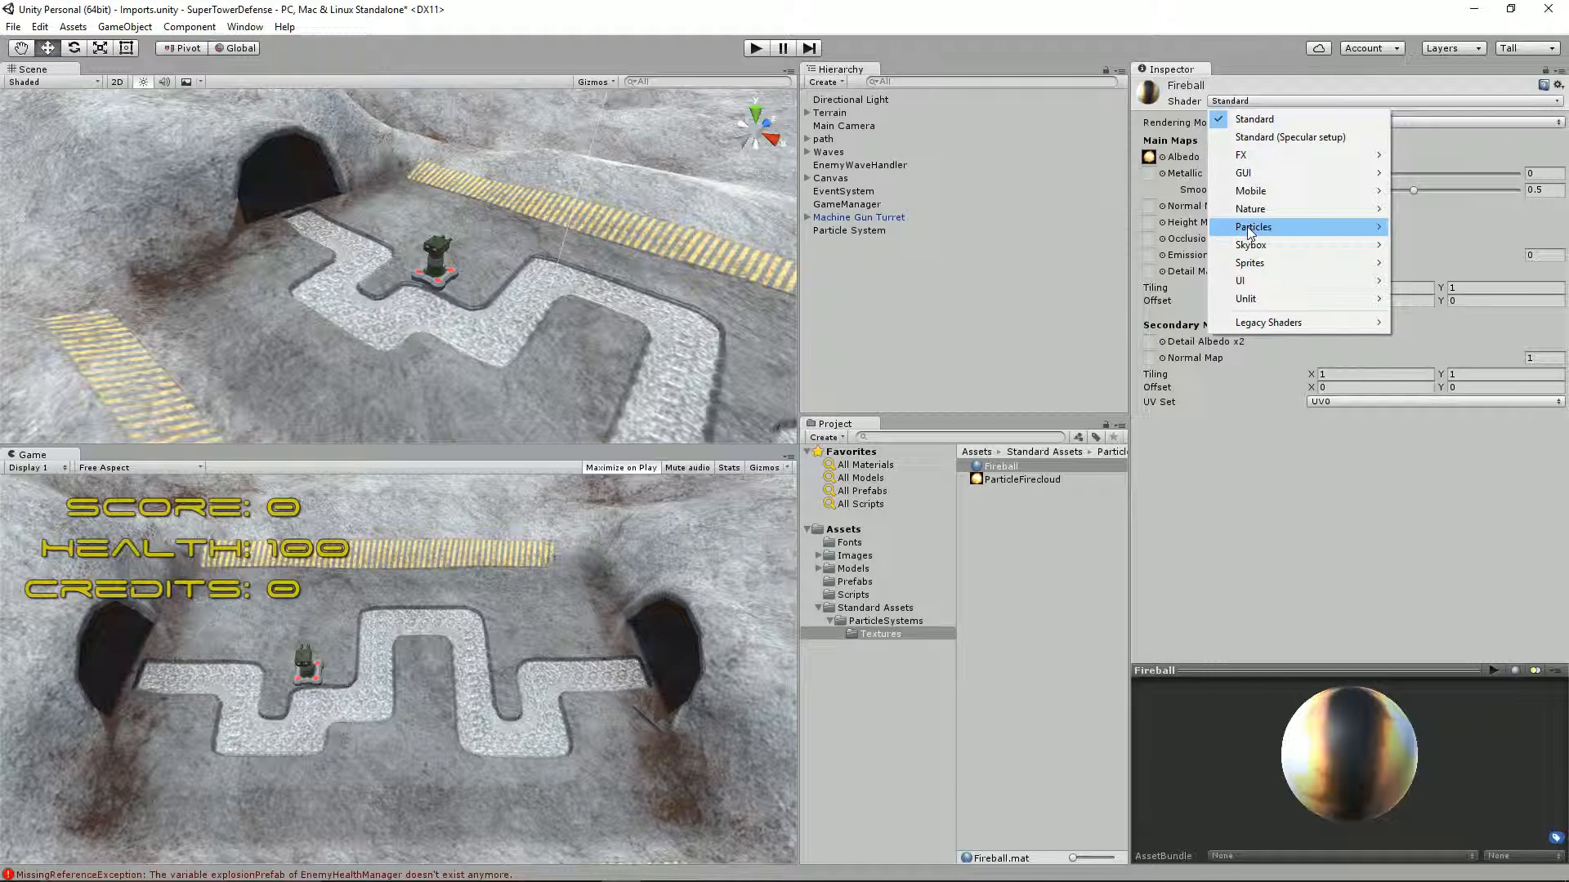
mouse_move(1250, 229)
click(1160, 234)
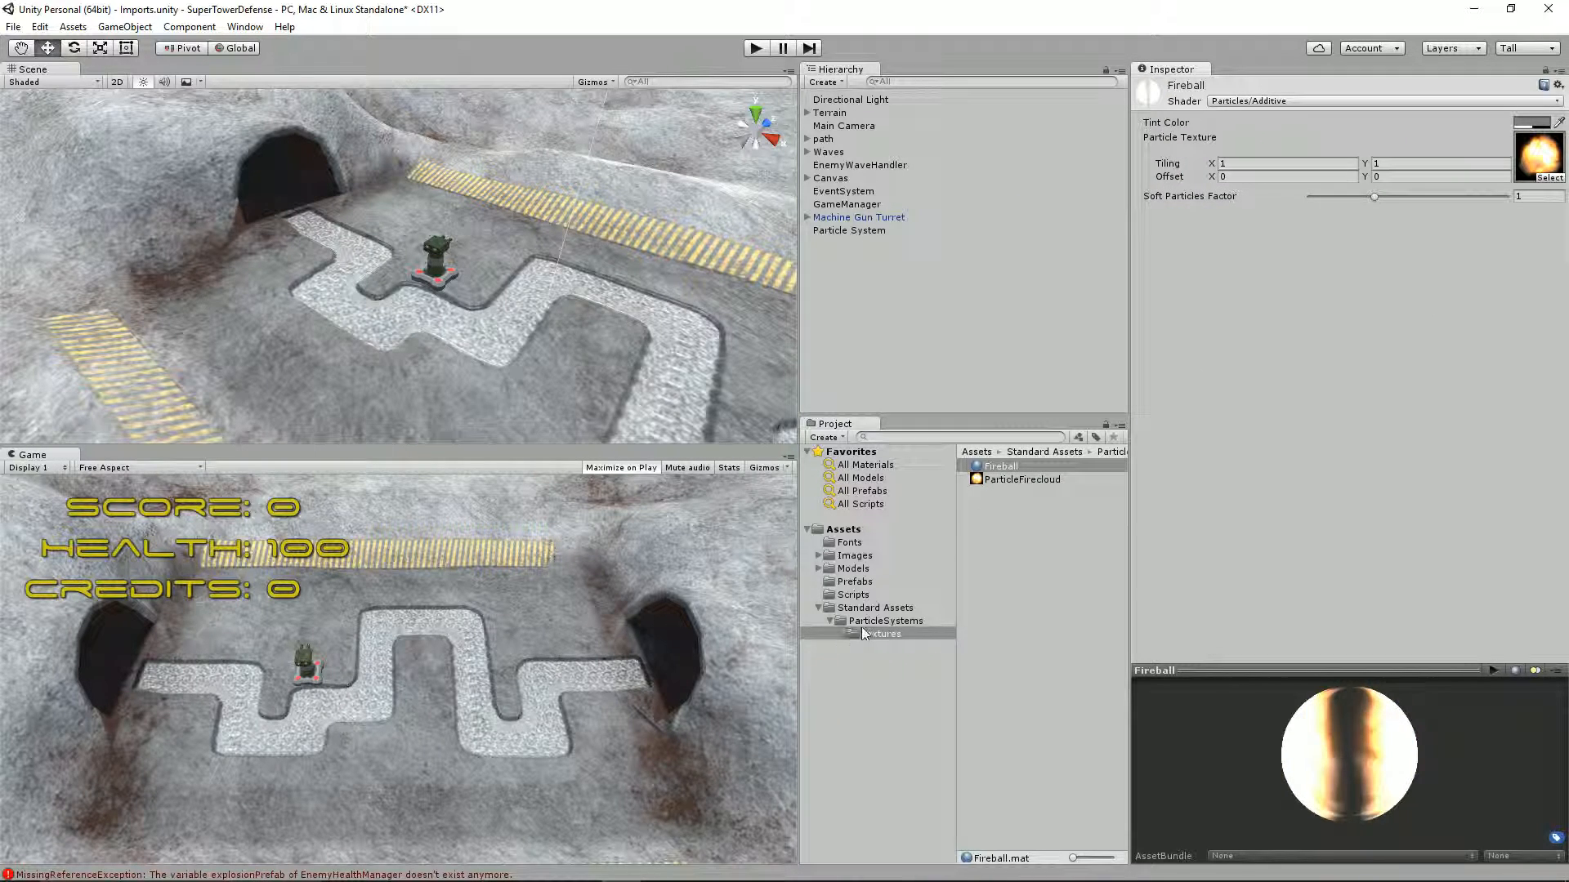
Set the particle system's renderer material to Fireball.
click(849, 232)
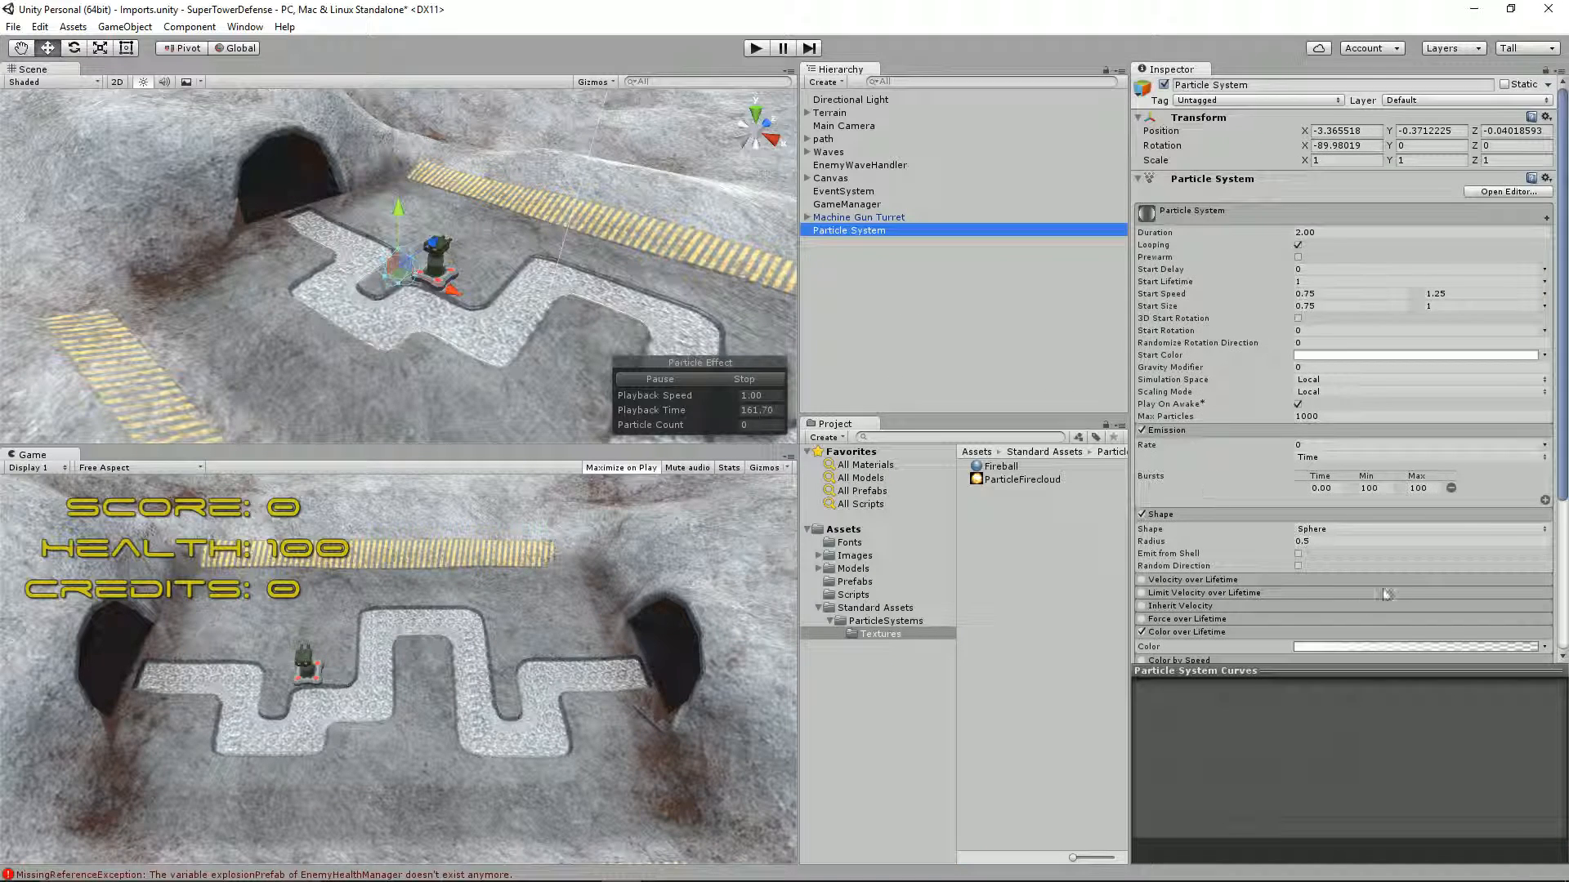
scroll(1409, 560, down, 5)
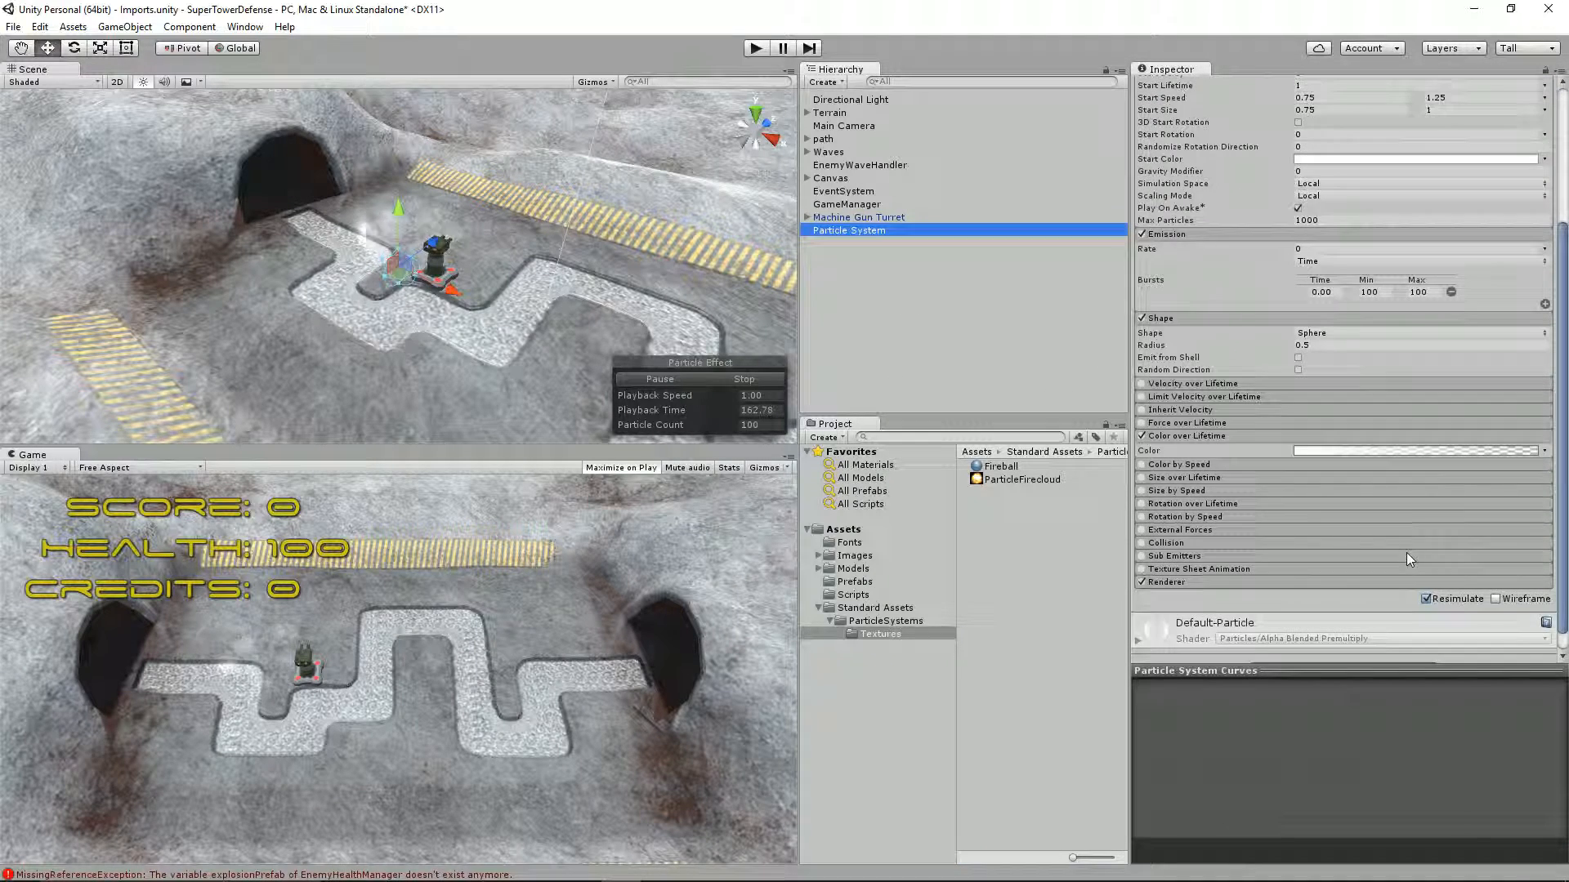
click(1209, 584)
scroll(1208, 593, down, 3)
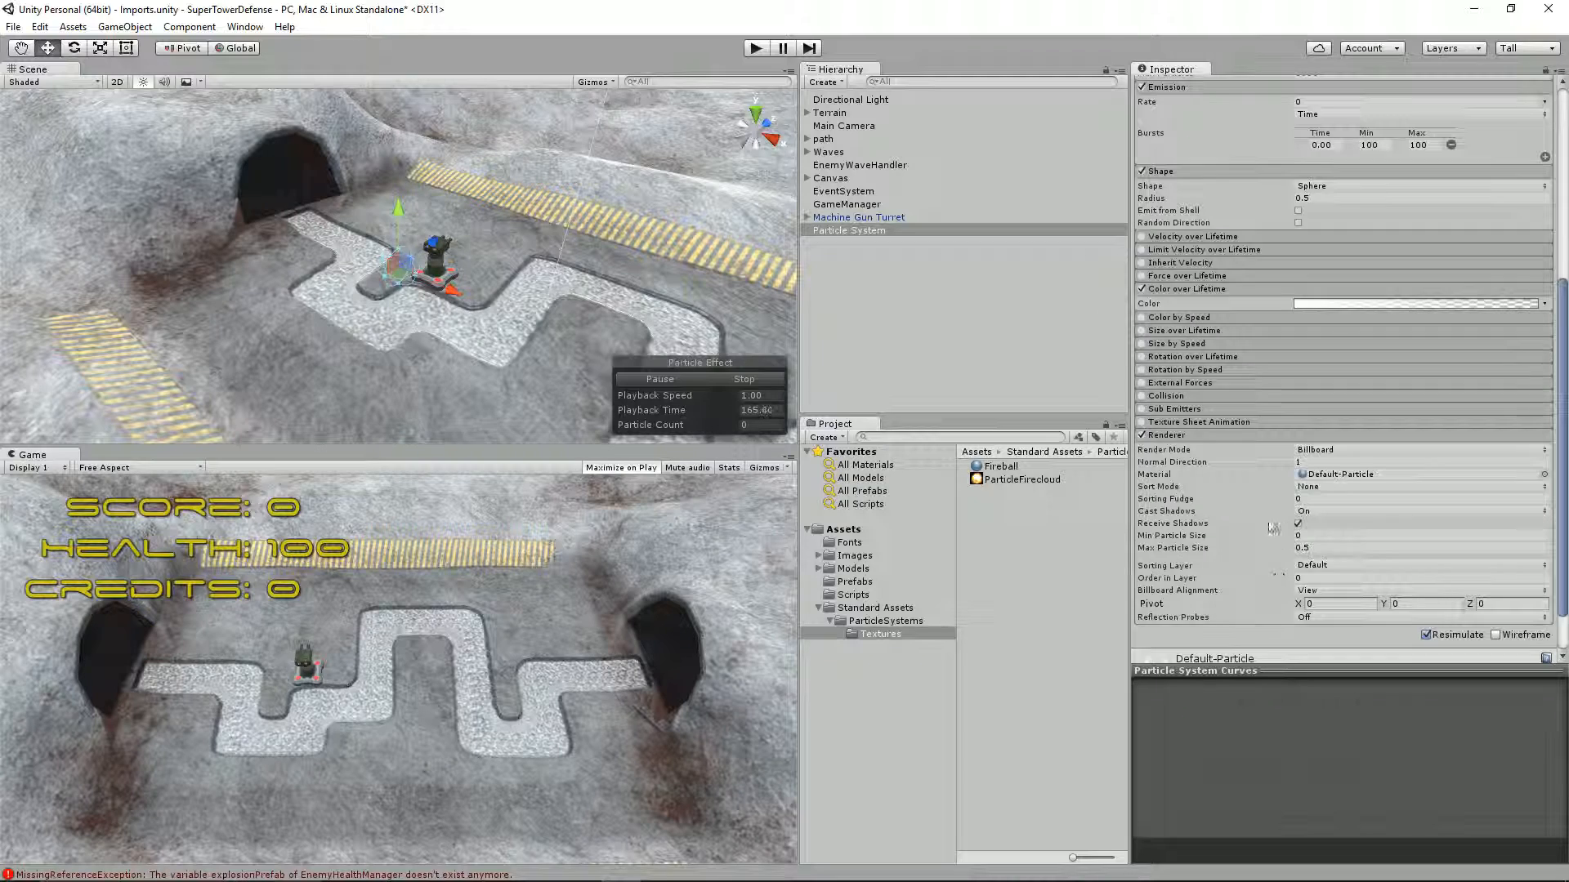
click(1544, 474)
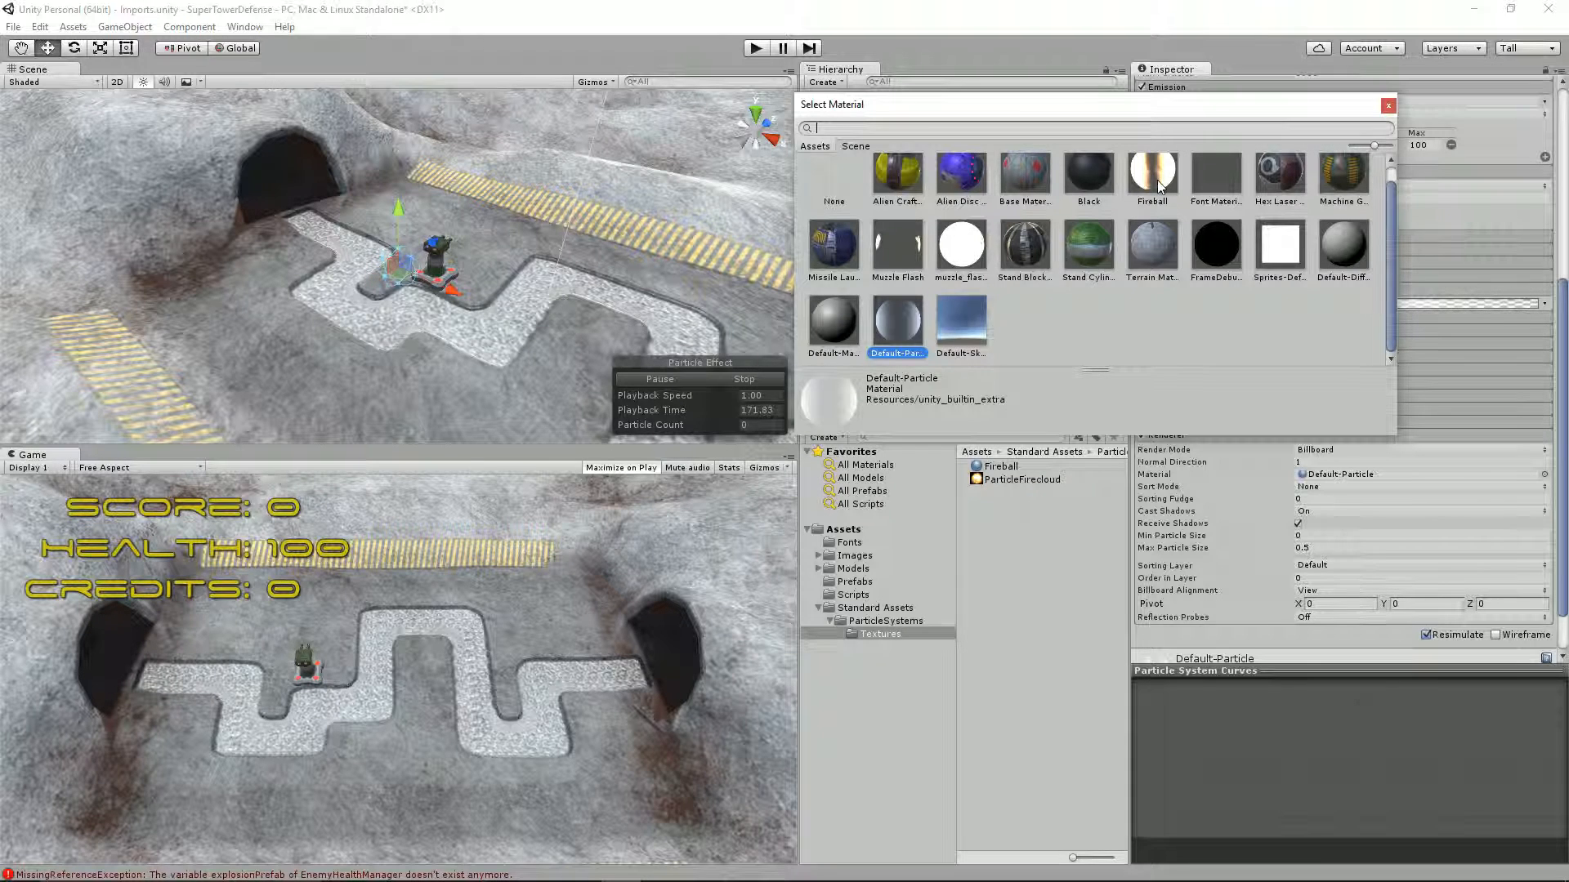
click(1157, 180)
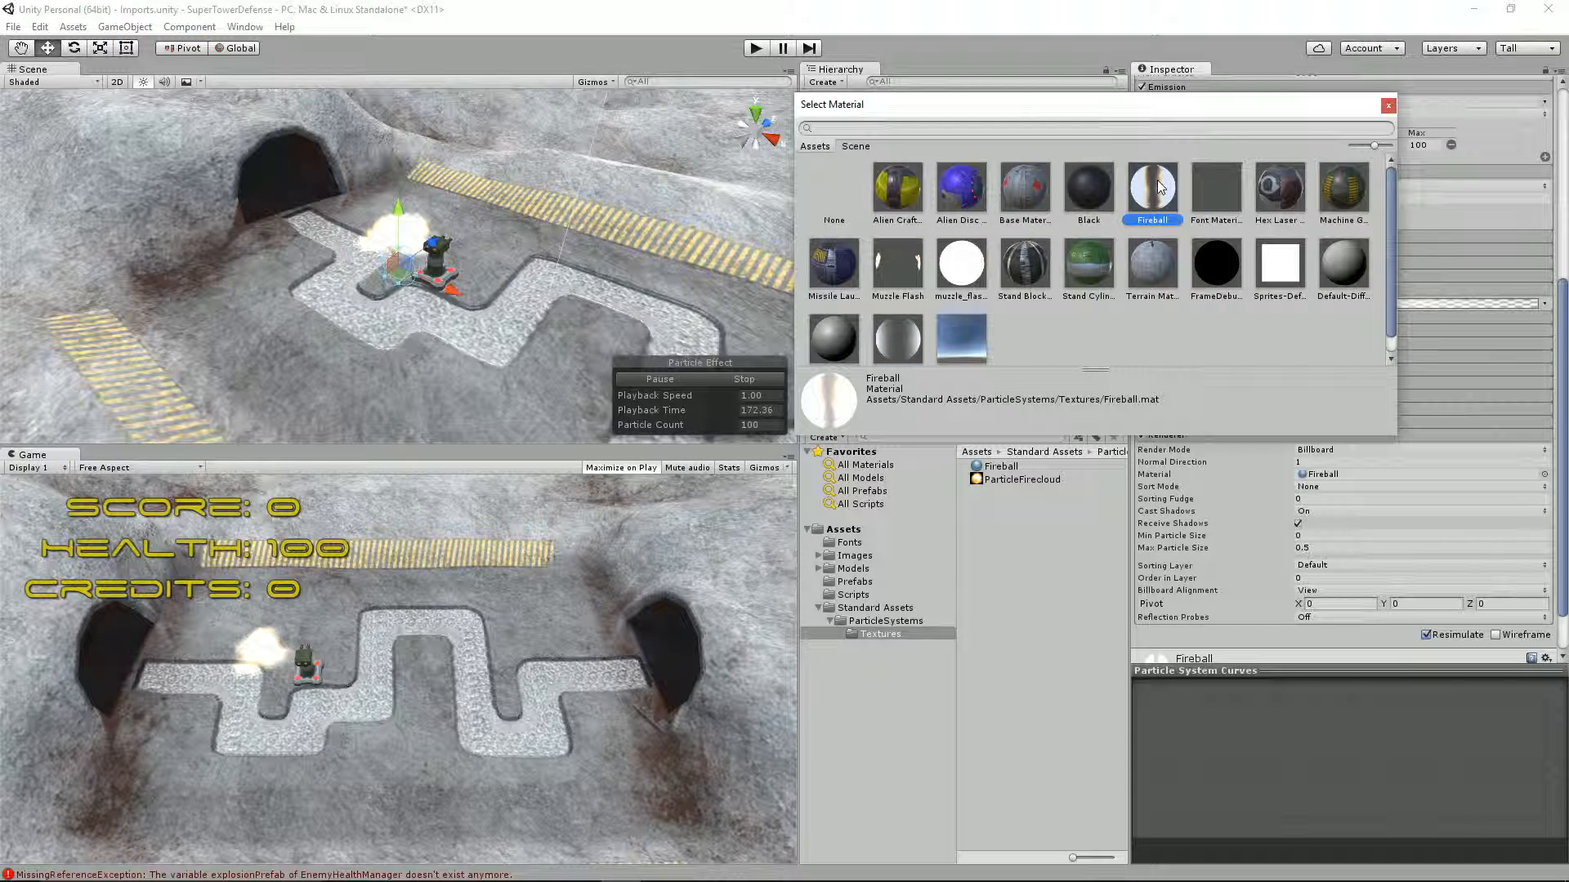
click(1388, 105)
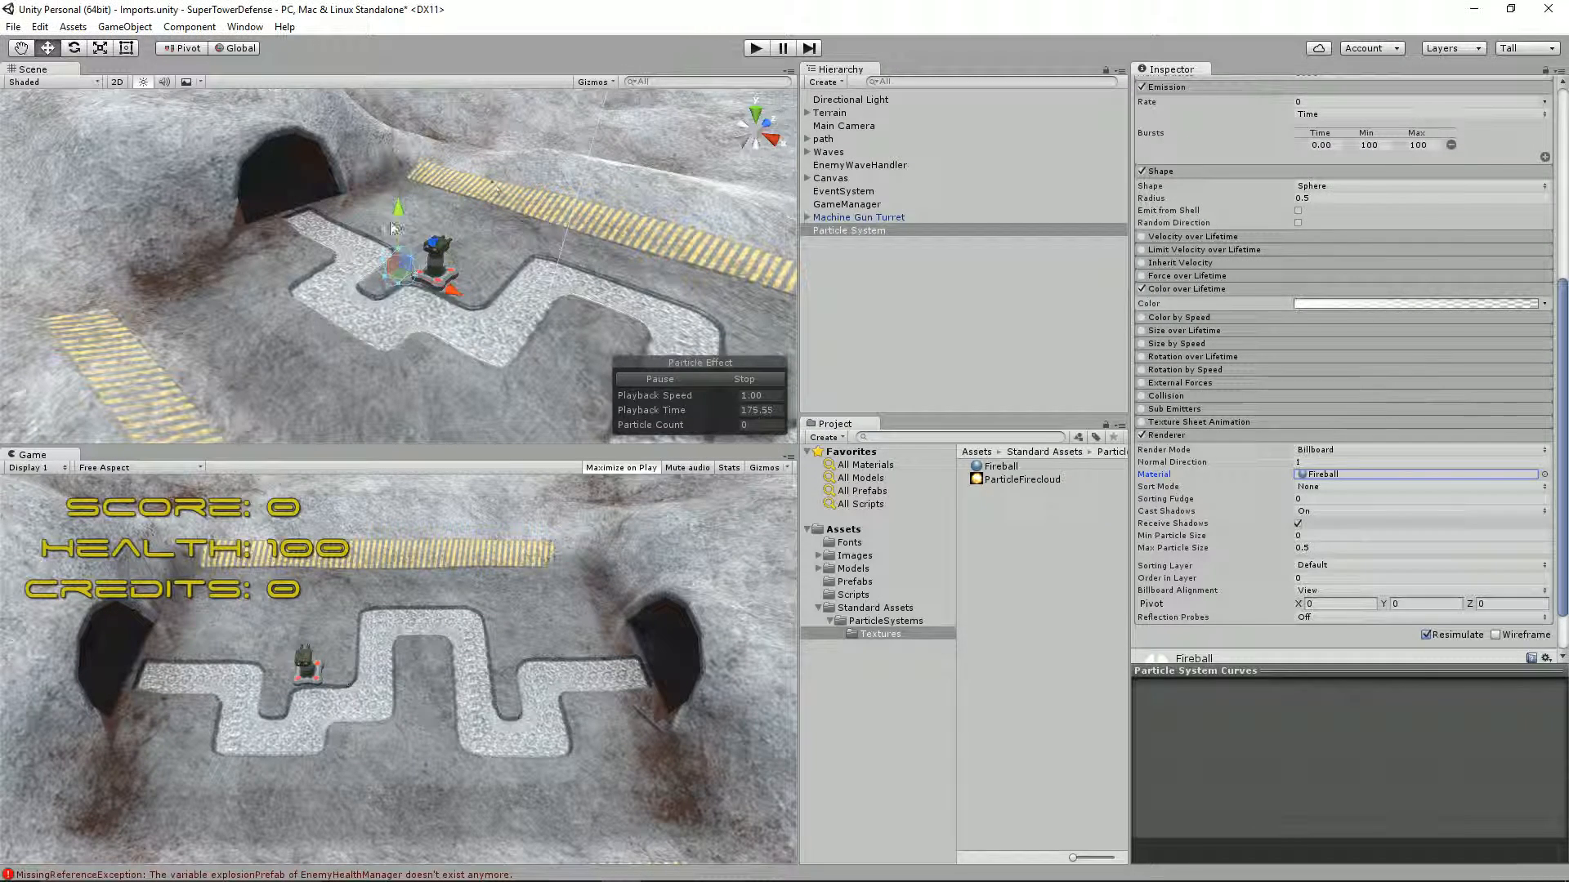
Raise the particle system to a Y position of 1.31 and shrink its sphere shape radius to 0.01.
alt+drag(496, 189, 606, 123)
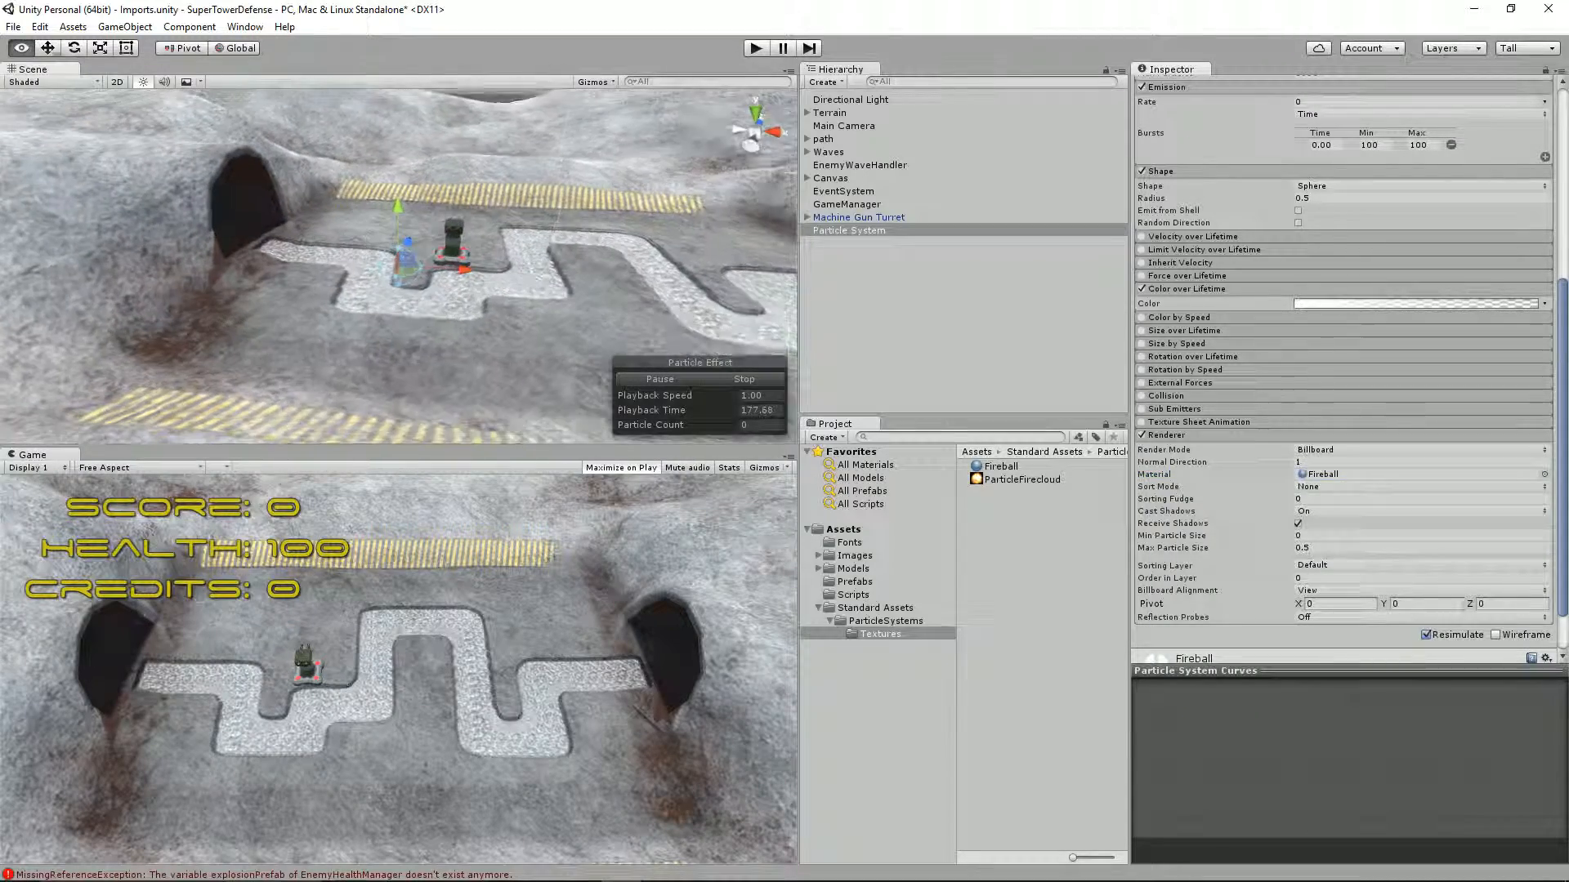
alt+drag(550, 271, 378, 225)
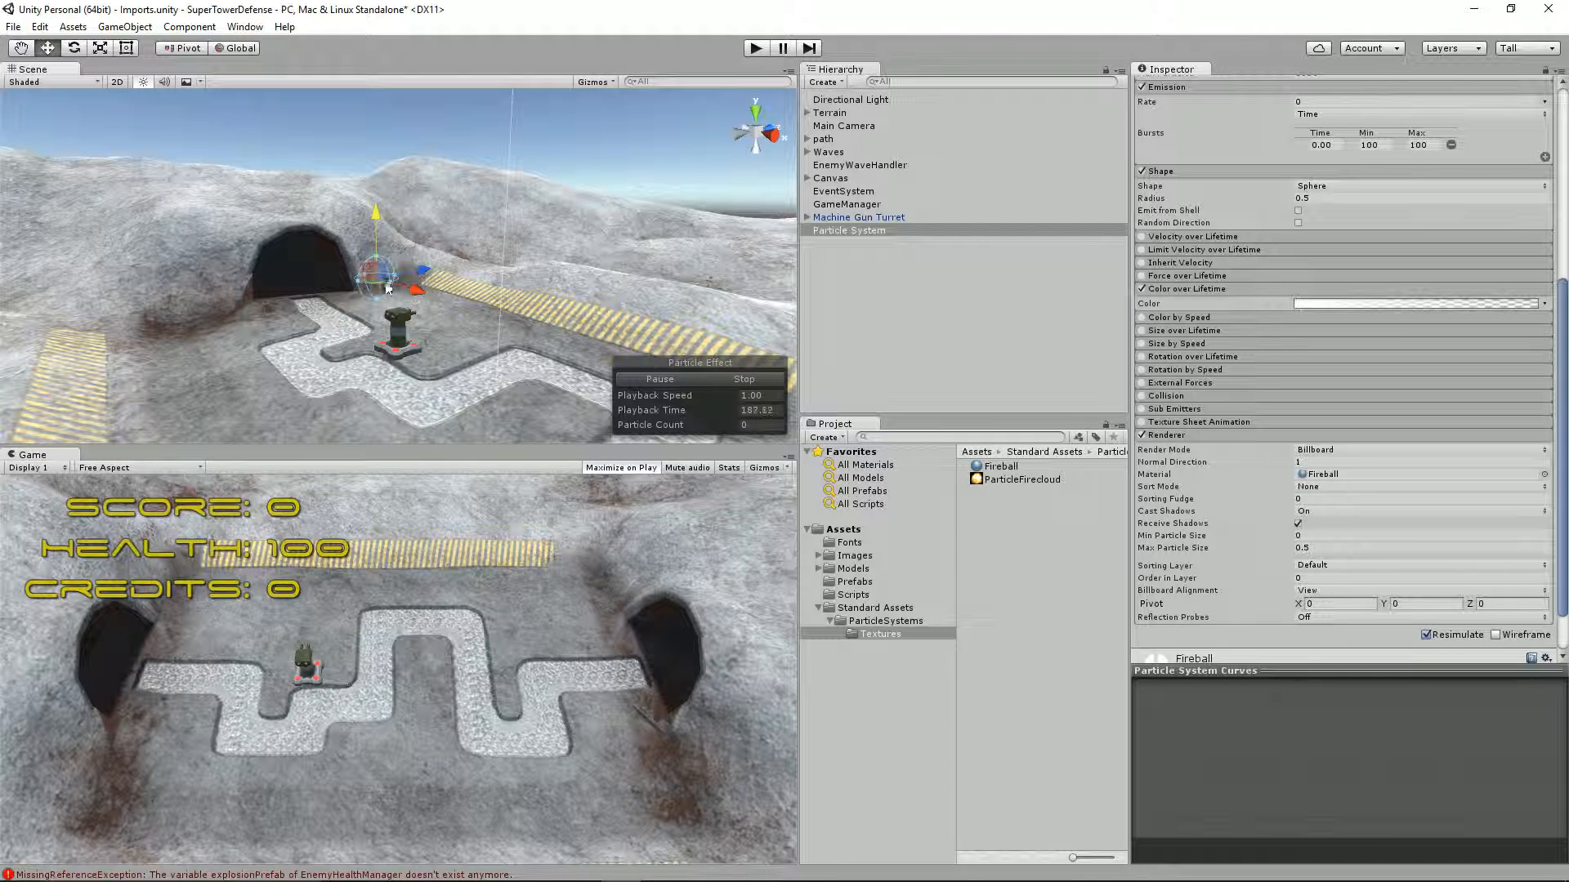
click(370, 305)
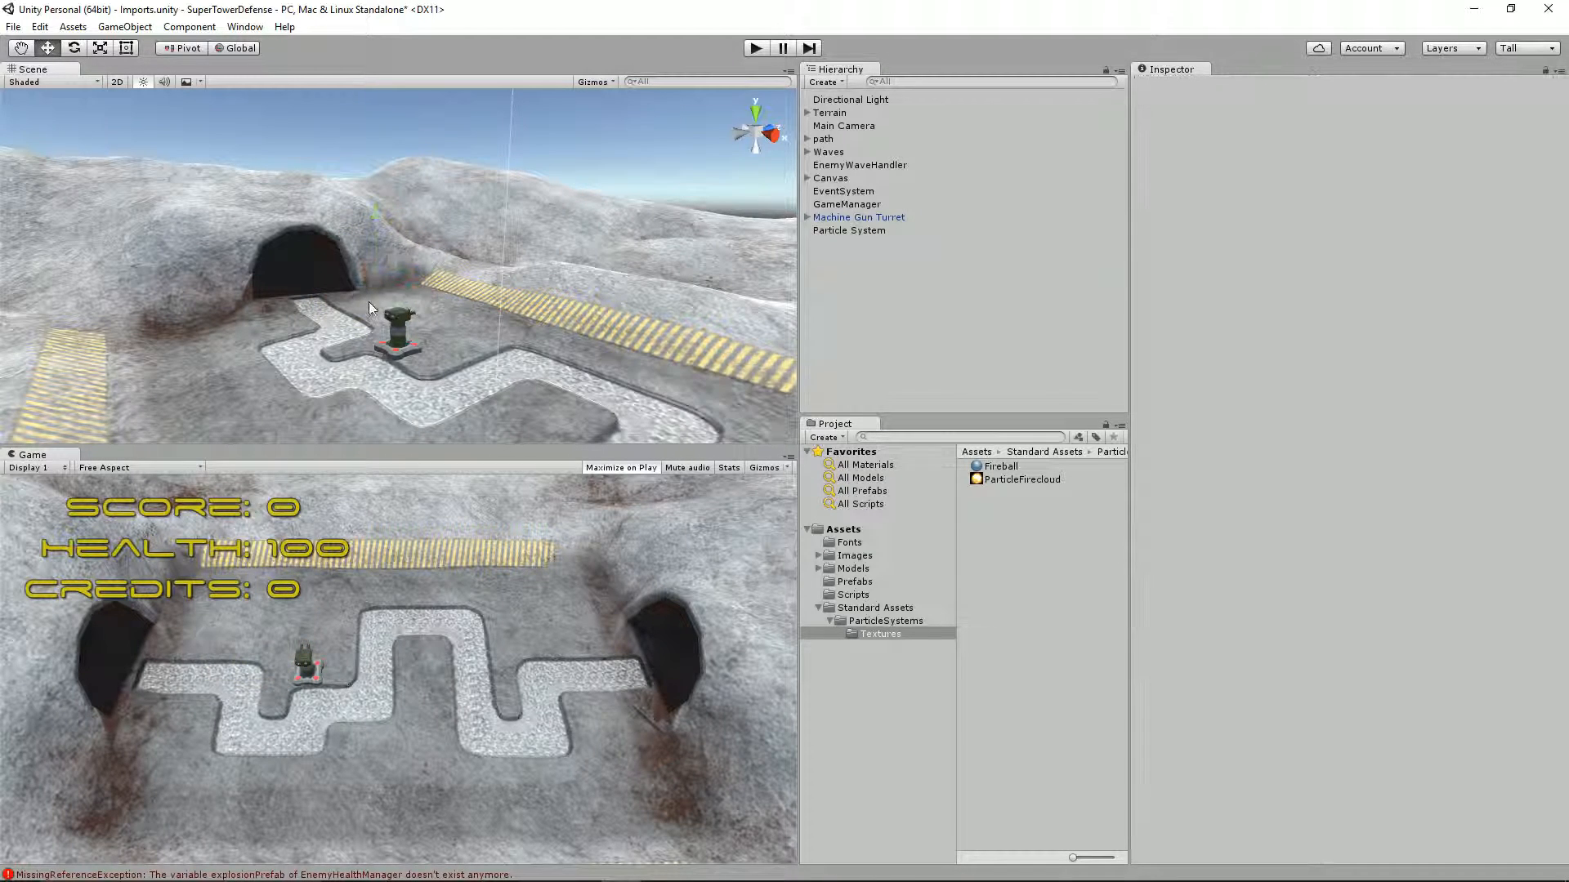
click(896, 232)
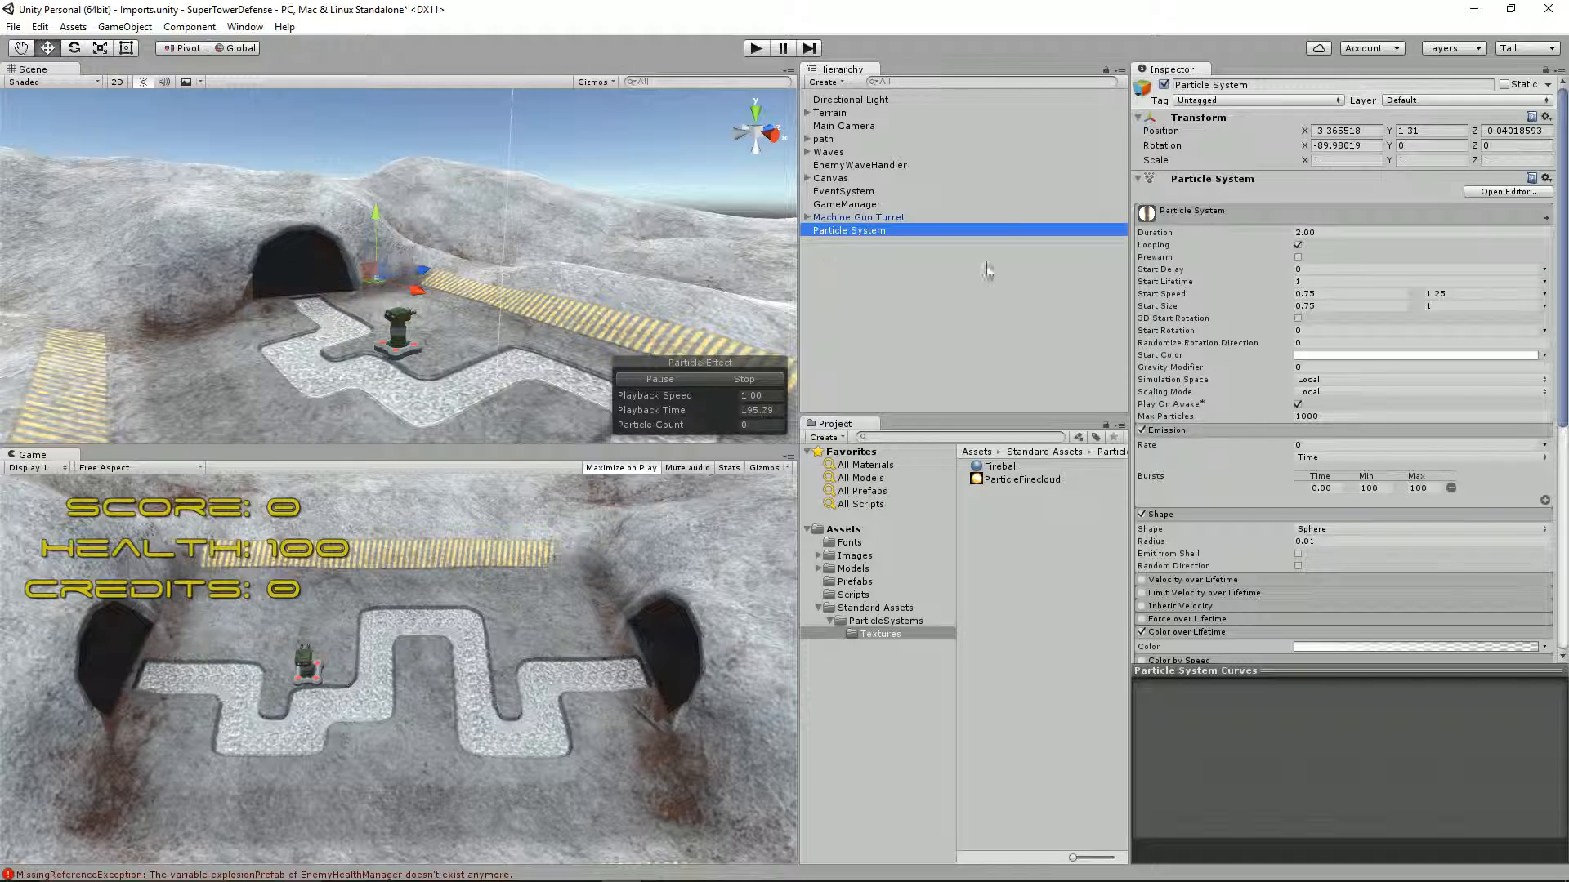
Enable Size over Lifetime and shape its curve to ease down from 1.0 to a little over half at the end.
drag(1564, 360, 1563, 490)
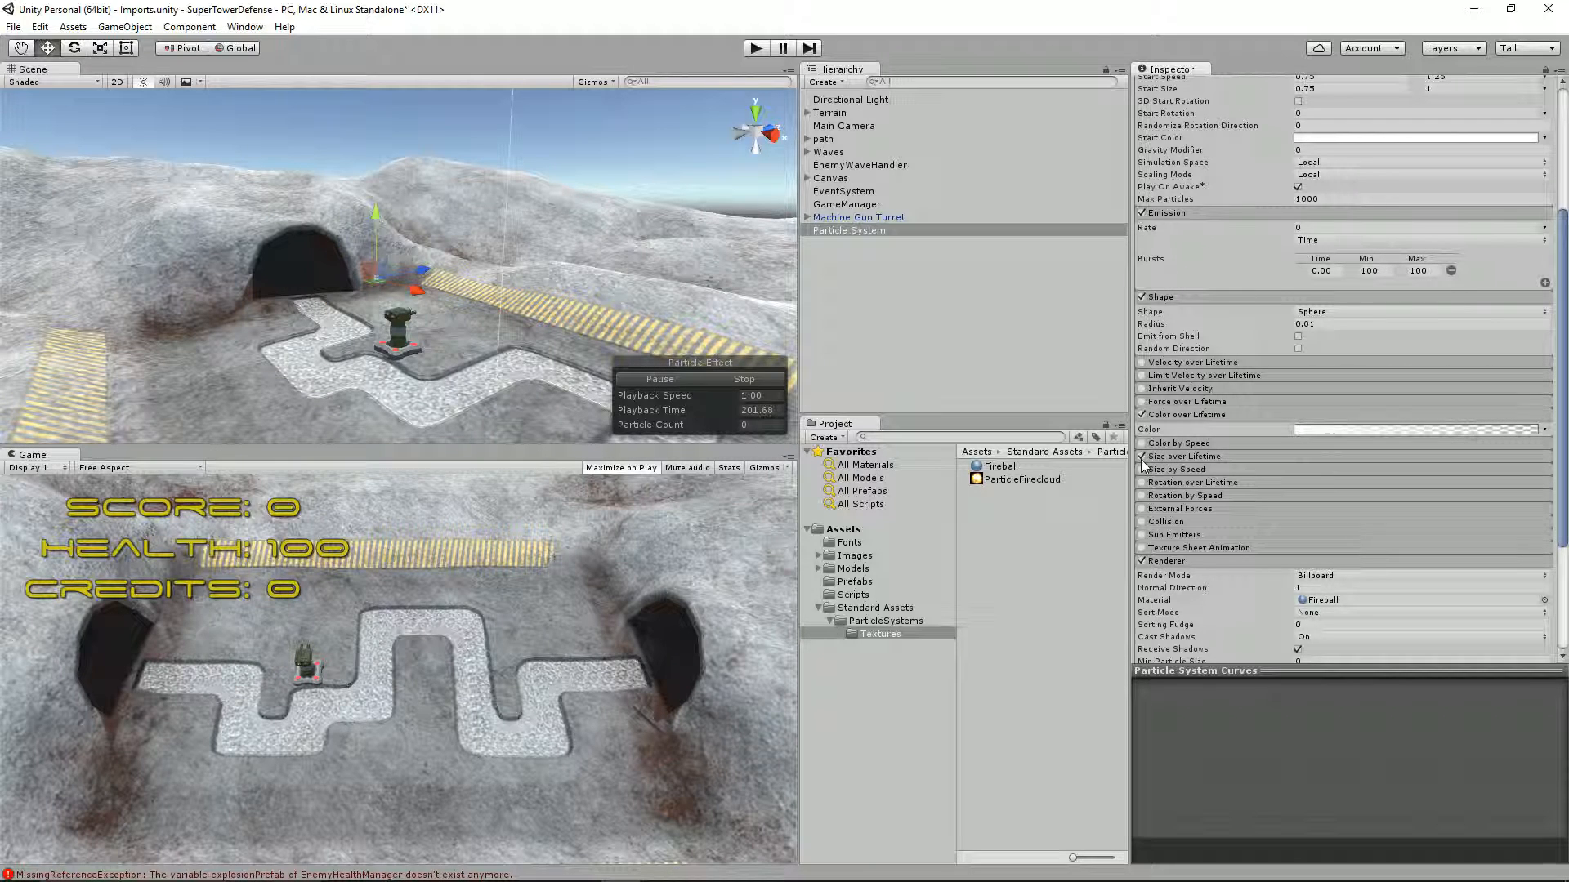
click(1185, 456)
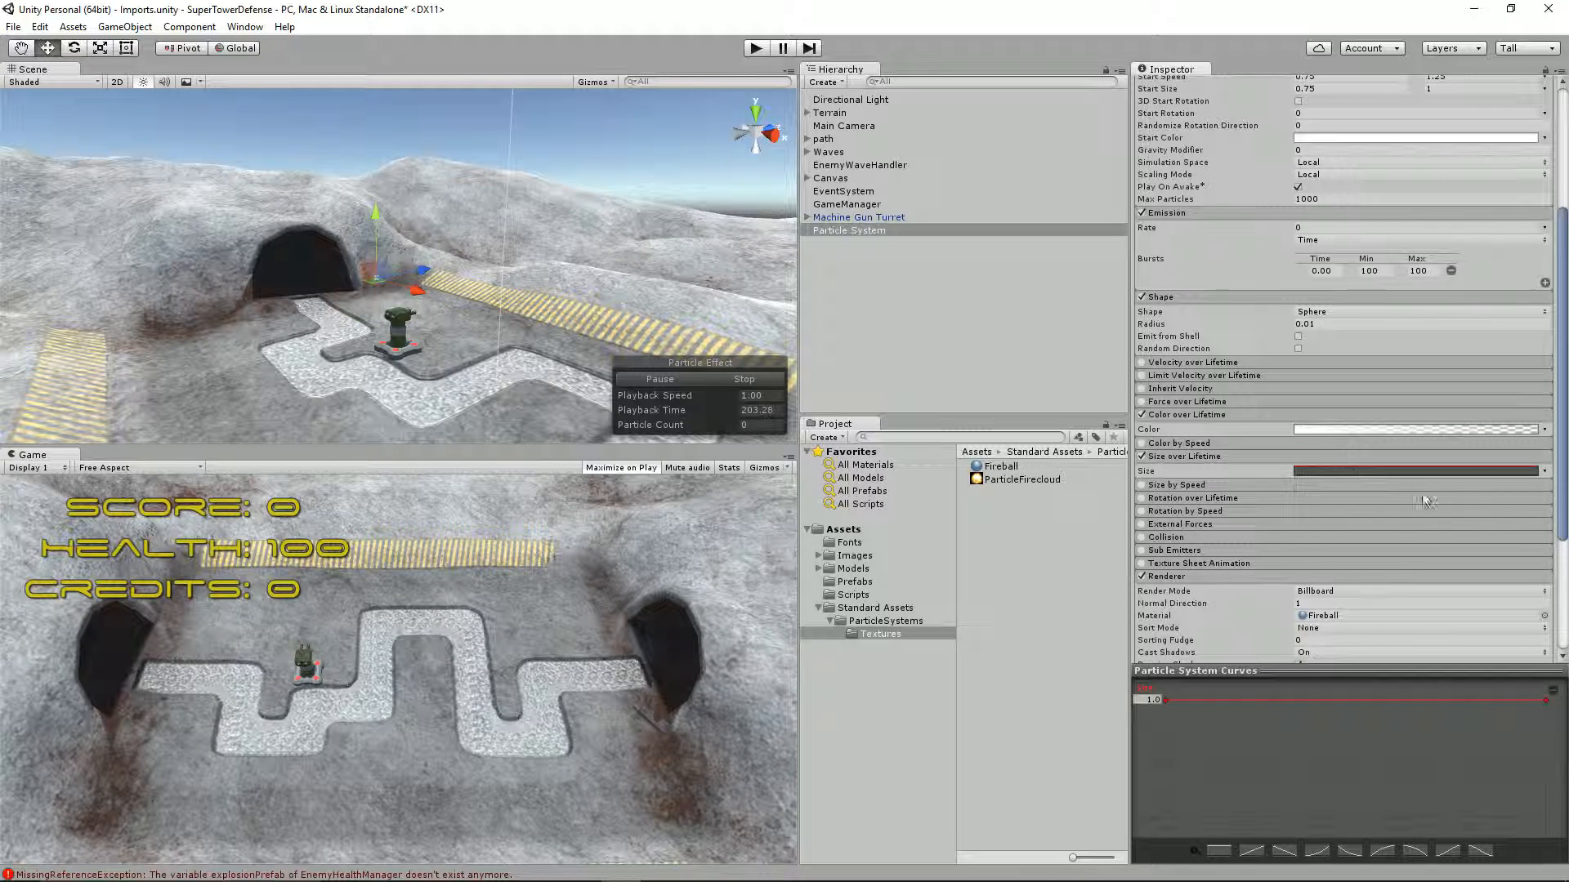
drag(1318, 666, 1318, 480)
drag(1548, 522, 1536, 809)
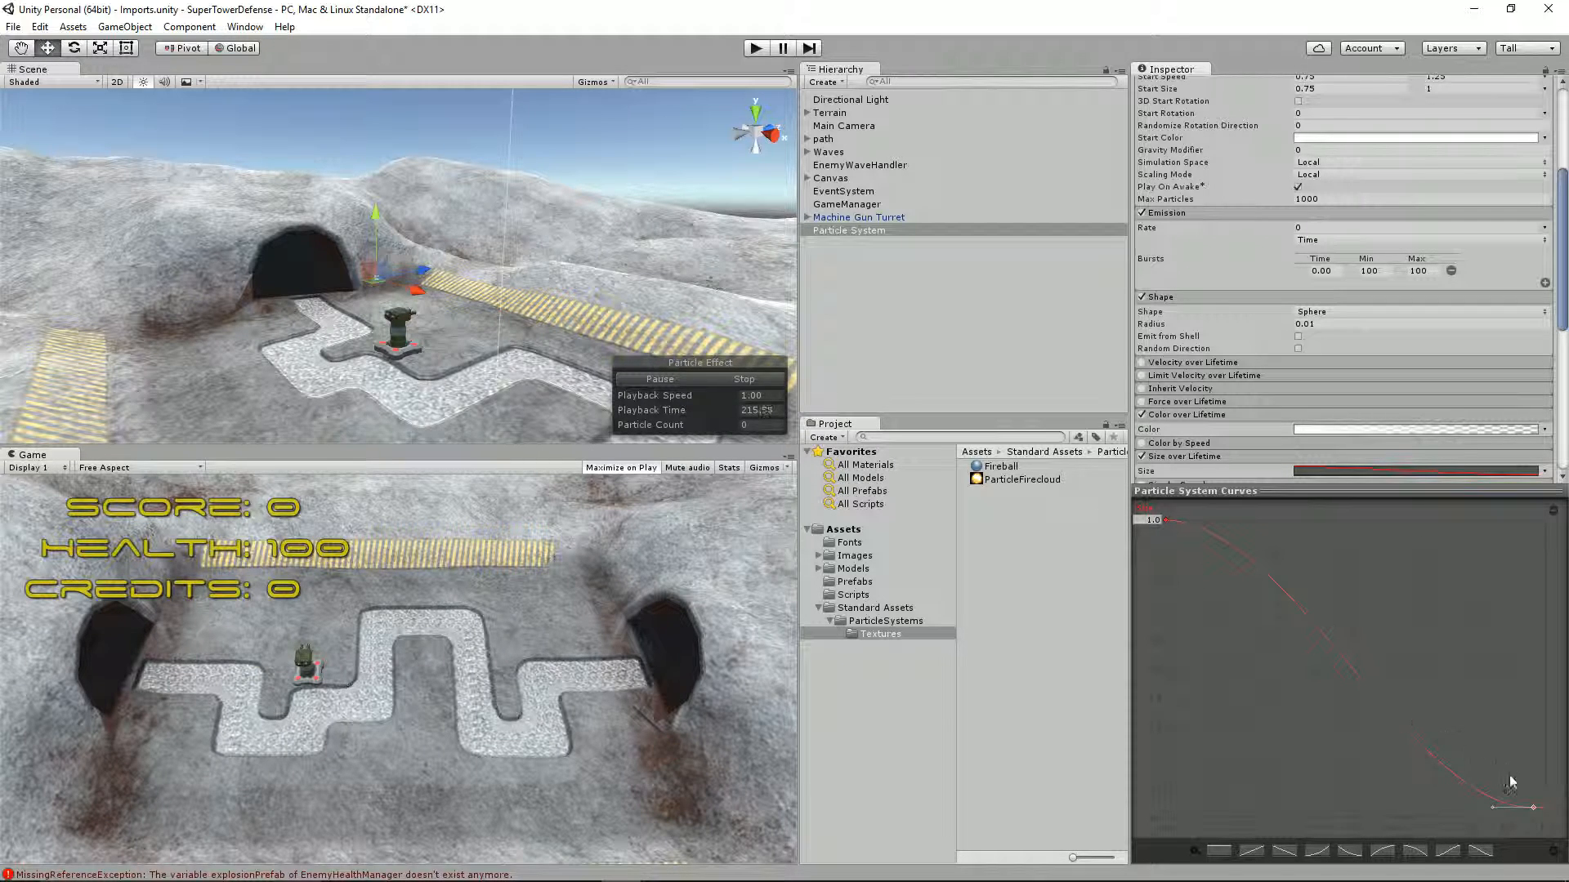
drag(1533, 807, 1541, 637)
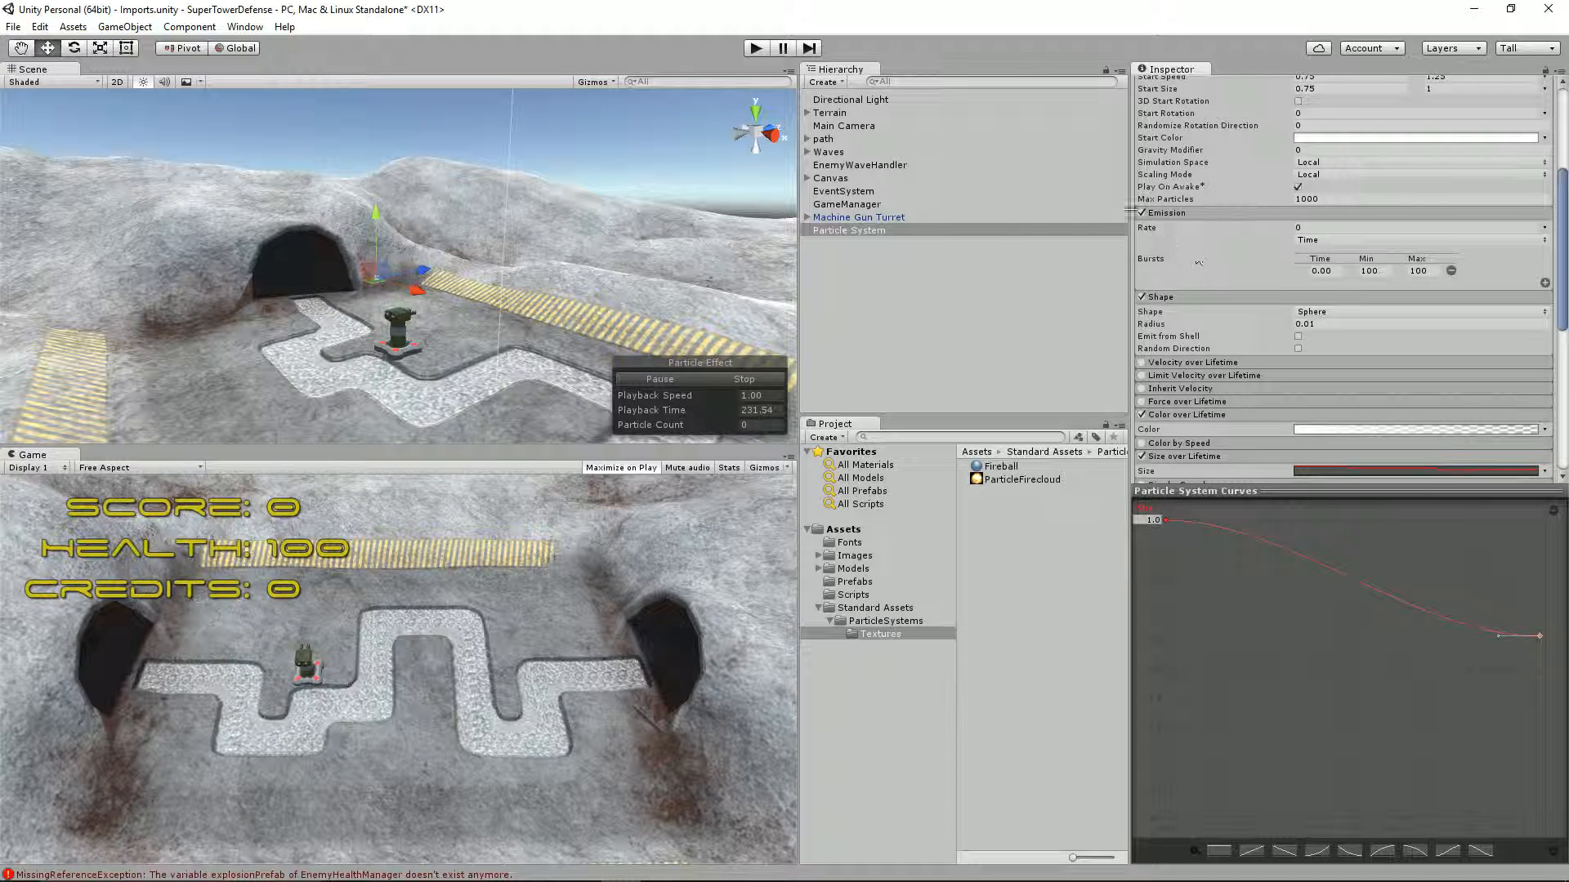
Set the Color over Lifetime gradient's color key at 100% to black (000000) and close the gradient editor.
click(1370, 433)
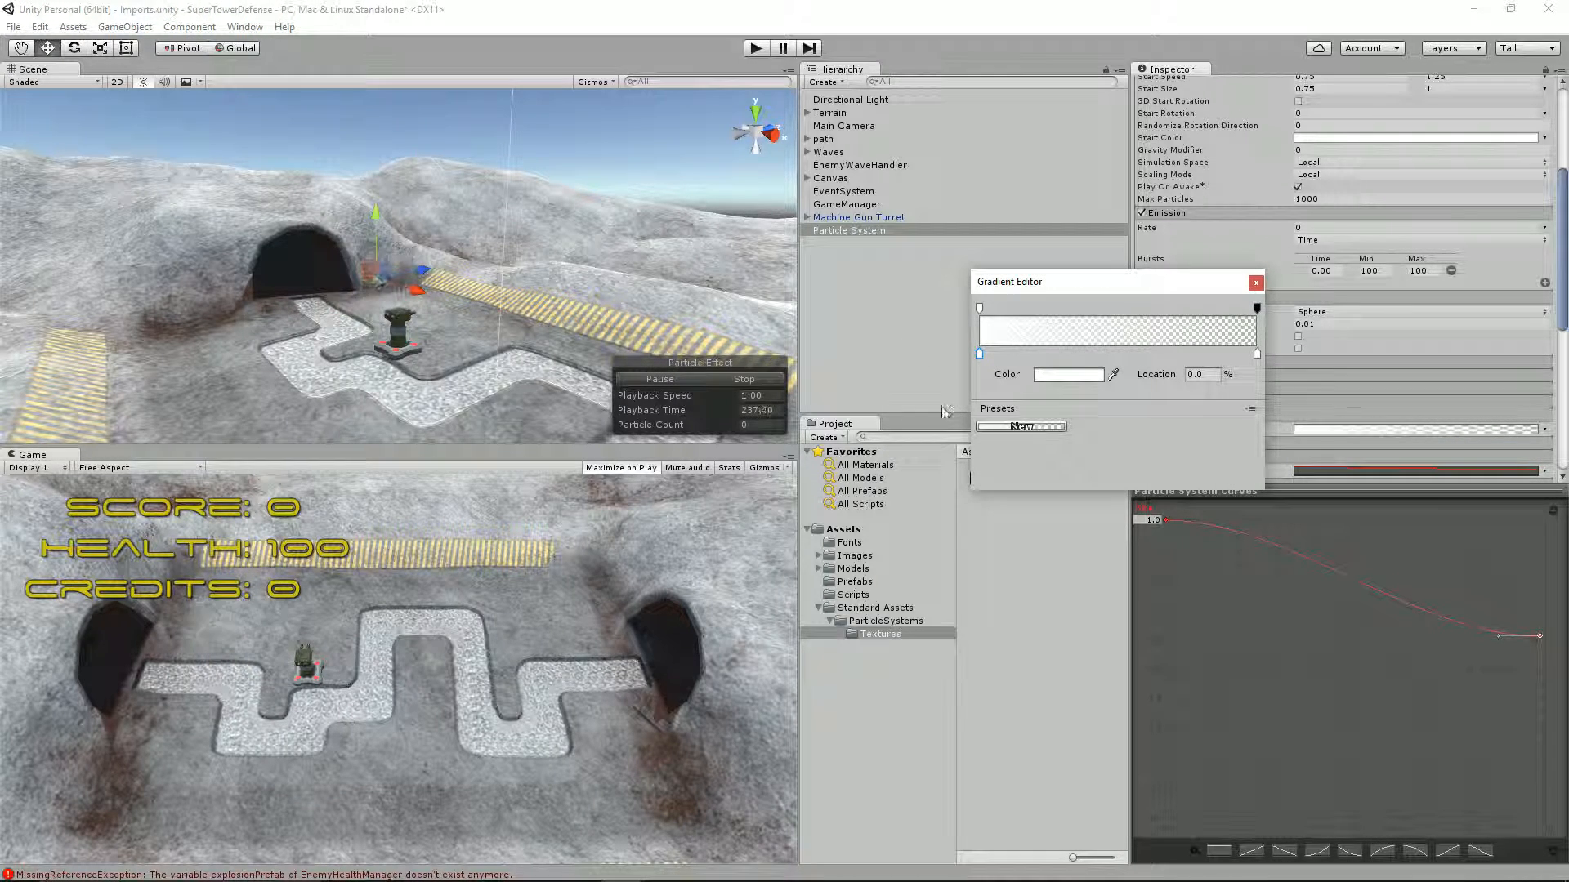
click(1257, 353)
click(1038, 377)
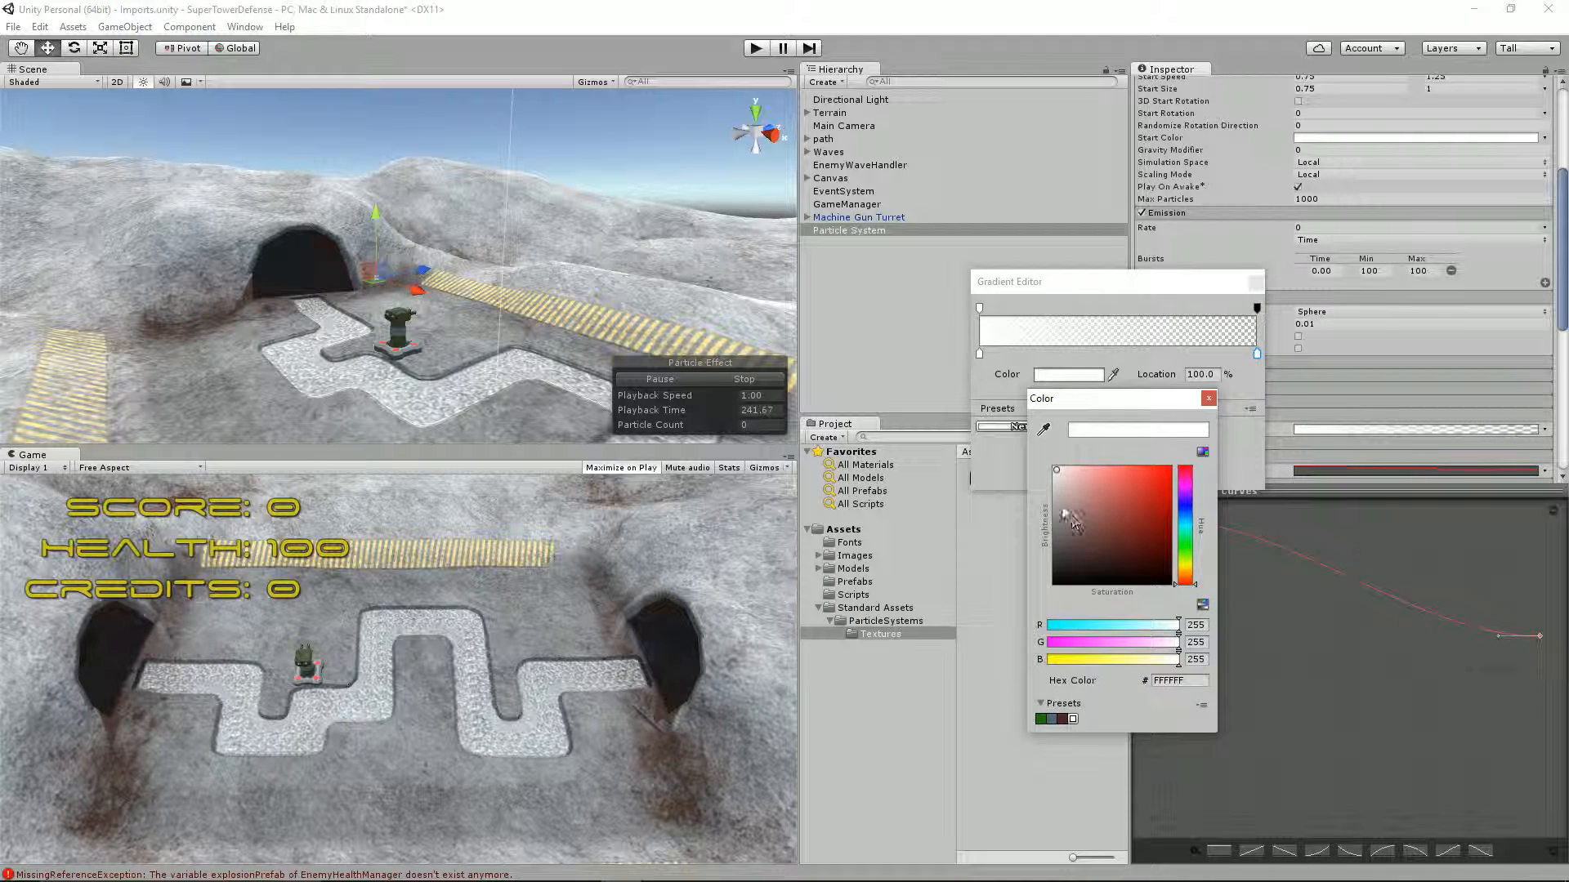
drag(1069, 481, 1216, 615)
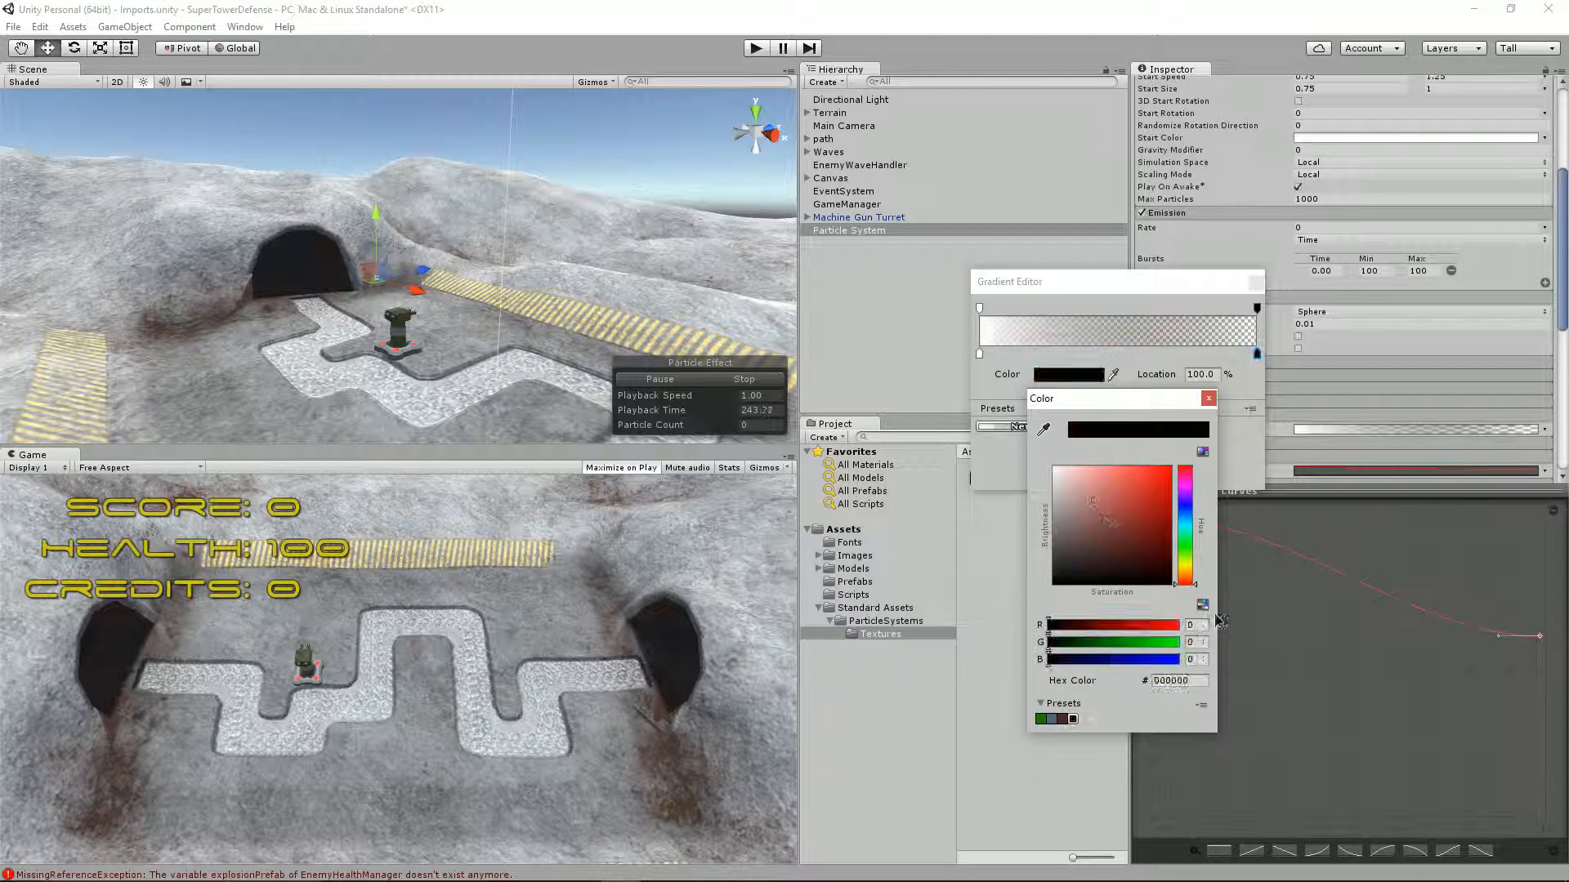
click(1209, 399)
click(414, 313)
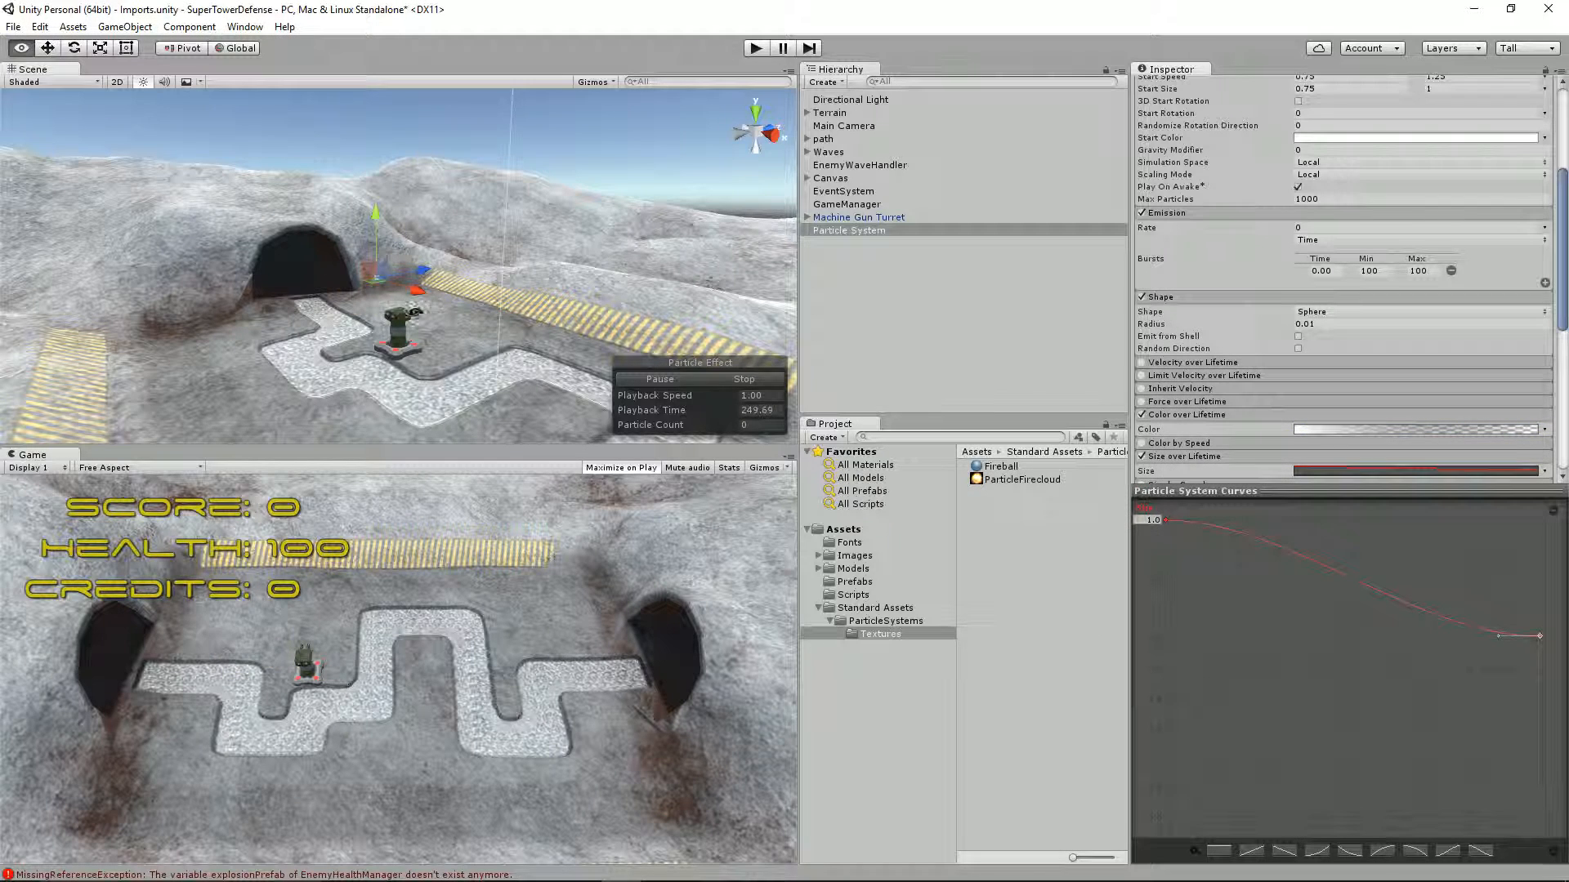
Set the emission burst's minimum and maximum particle counts to 50.
middle_drag(321, 262, 360, 291)
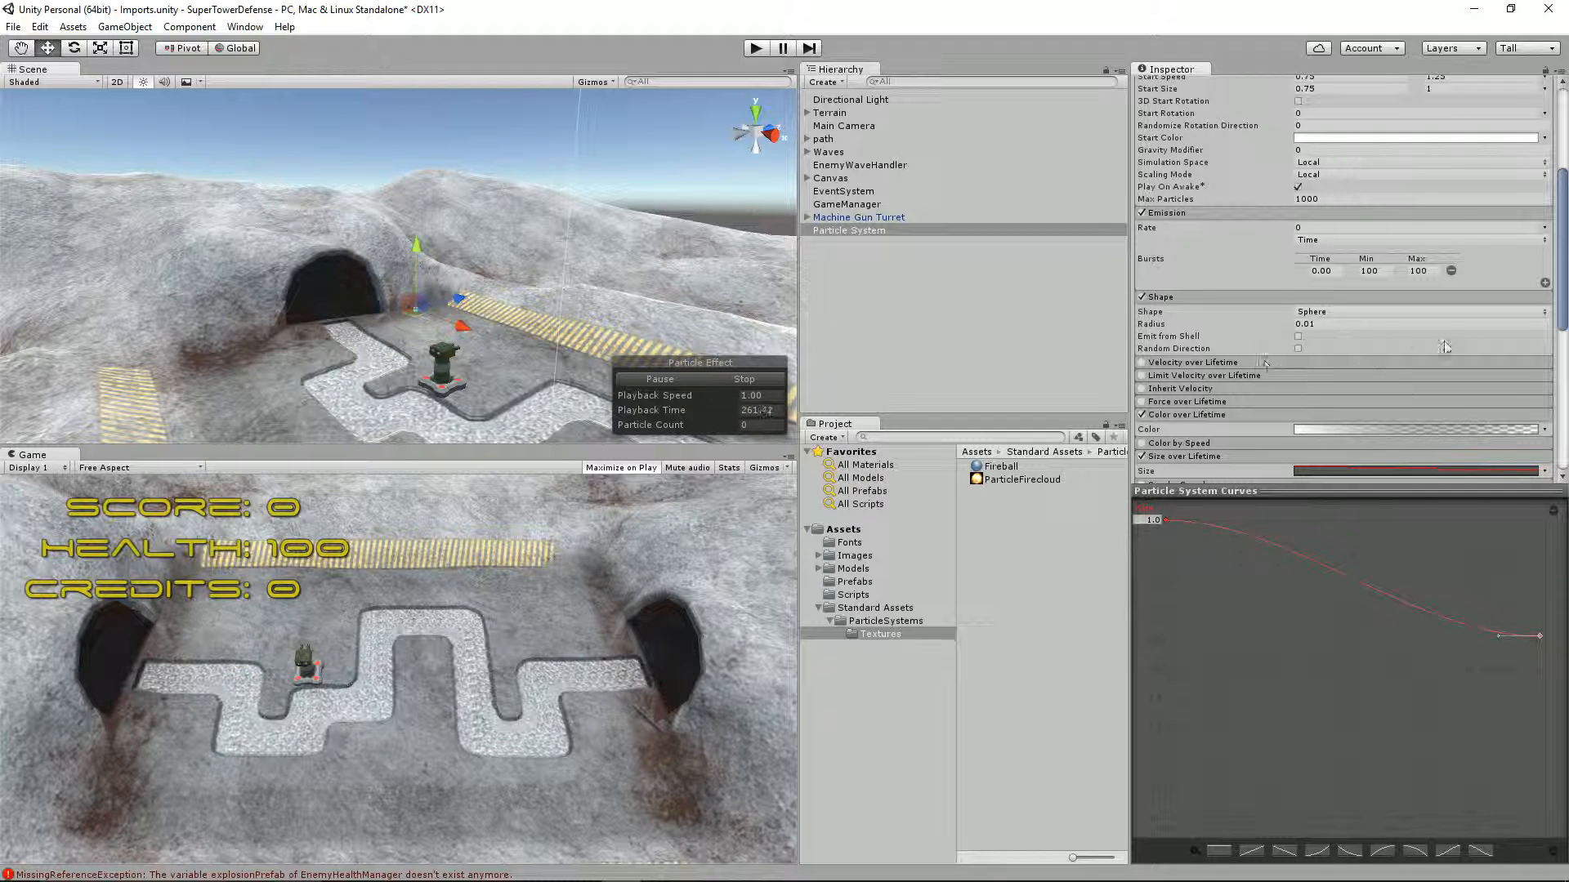
click(1389, 270)
text(50)
key(Tab)
text(50)
Try smaller minimum and maximum counts for the emission burst, first 25 and then 10.
click(1386, 271)
text(25)
key(Tab)
text(25)
click(1386, 270)
text(10)
key(Tab)
text(10)
Rename the Particle System object in the scene to Explosion.
click(835, 230)
click(835, 230)
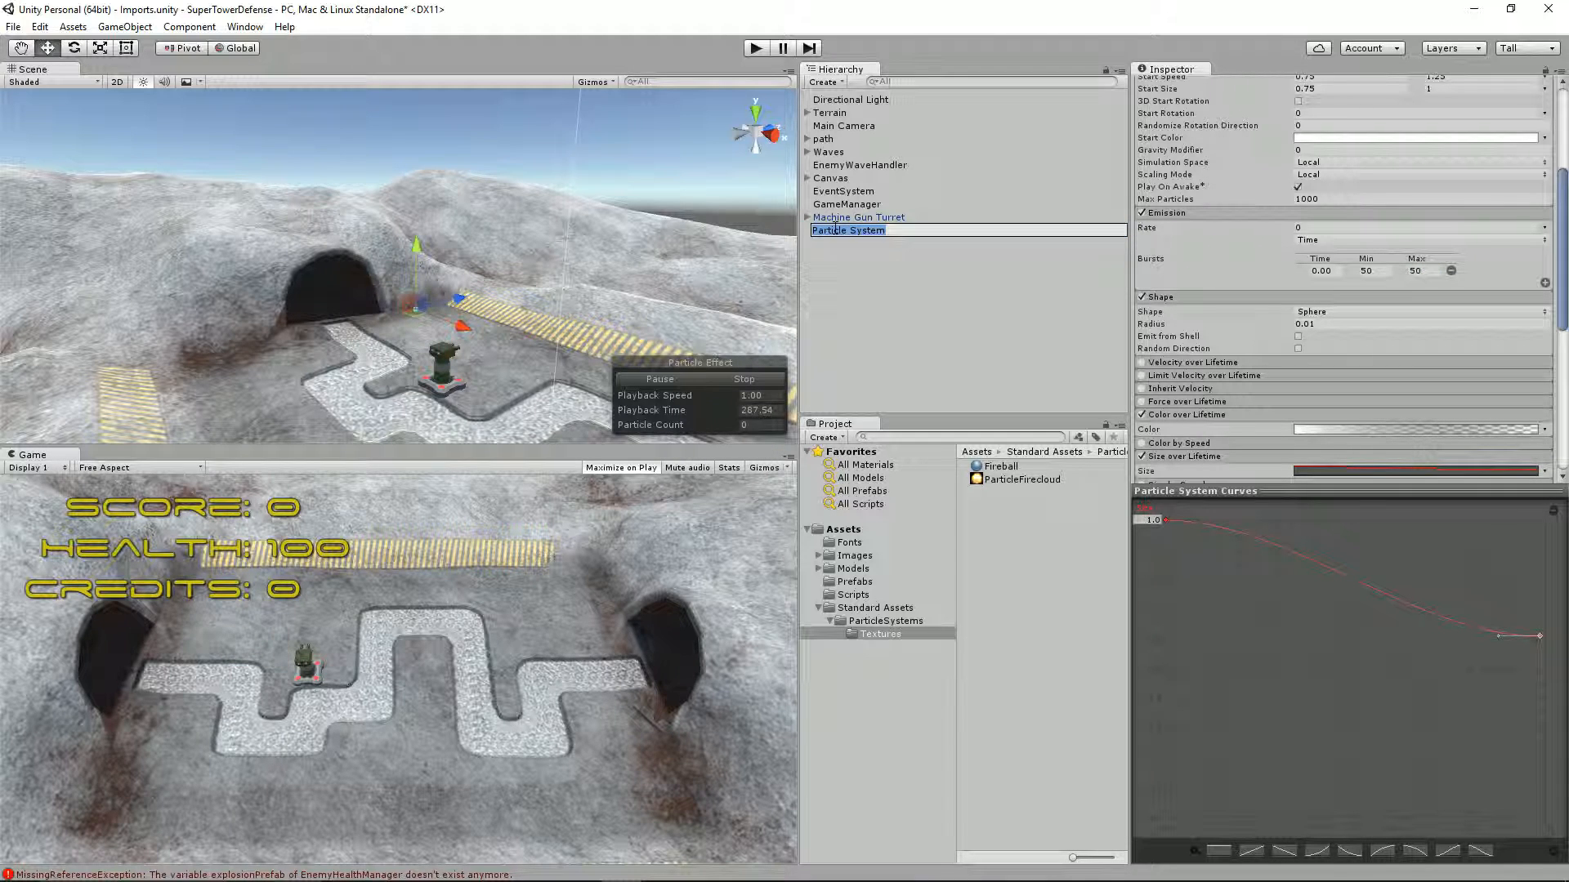
text(Explosion)
key(Return)
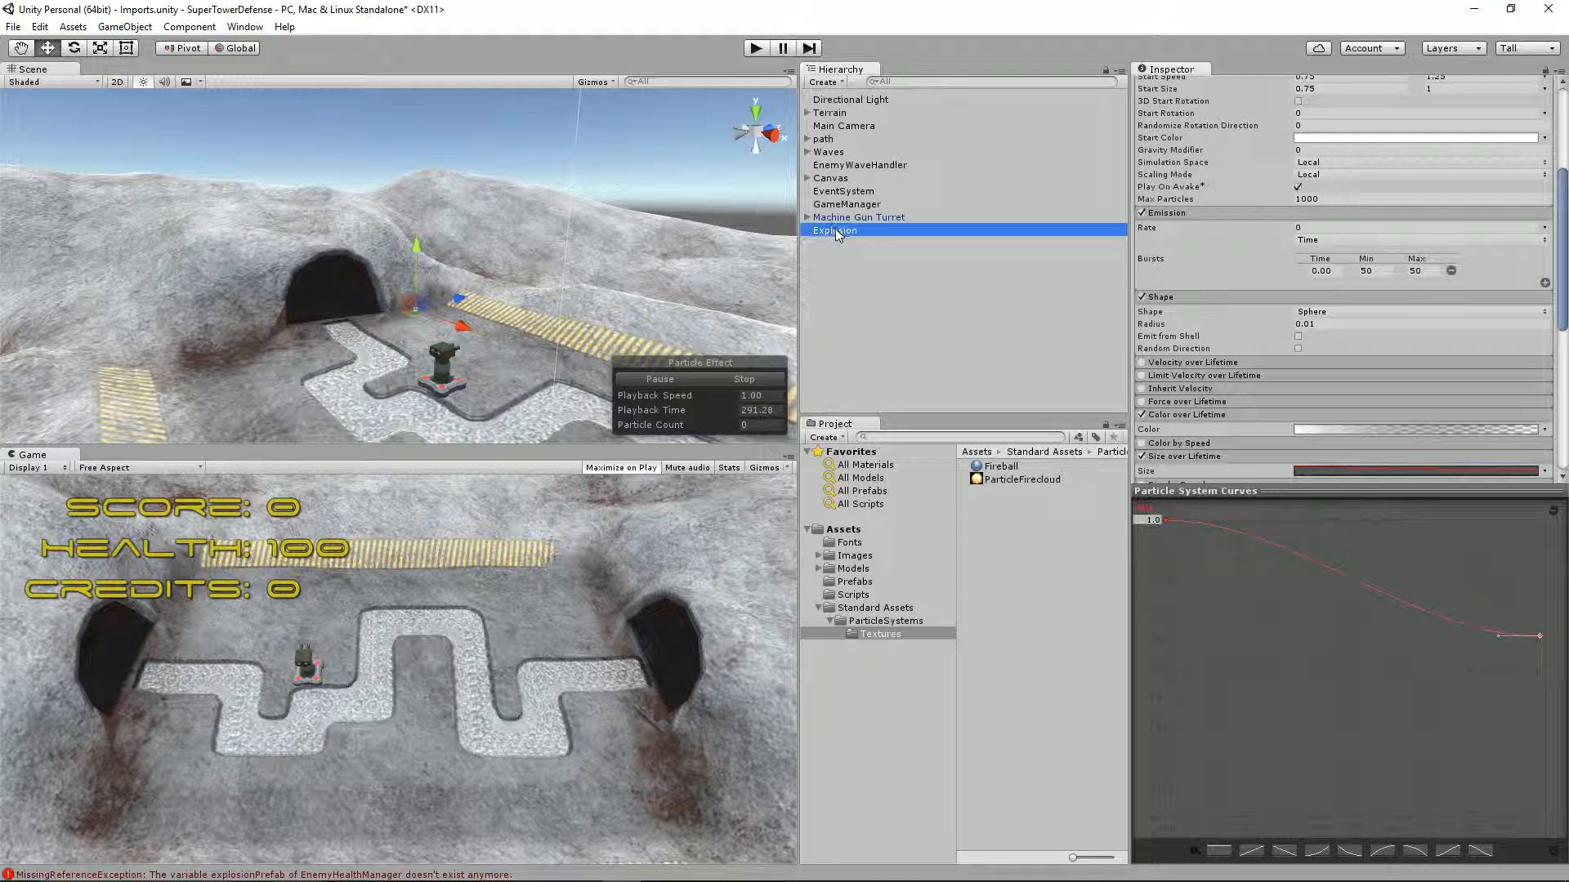
Save the Explosion particle system as a prefab in the Prefabs folder and delete its instance from the scene.
drag(836, 231, 855, 585)
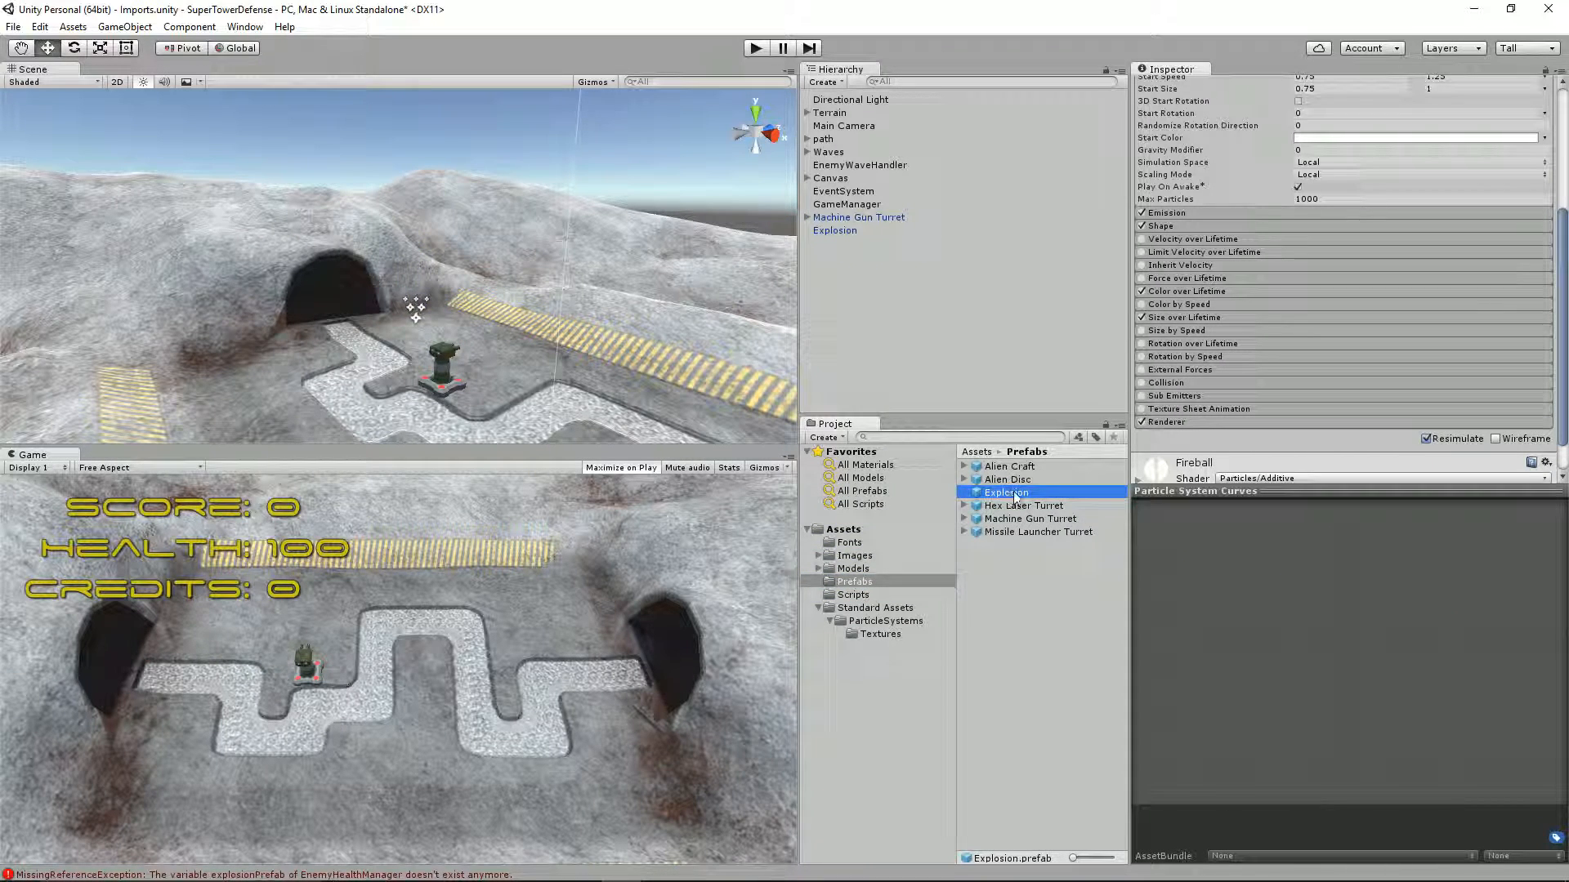
click(850, 232)
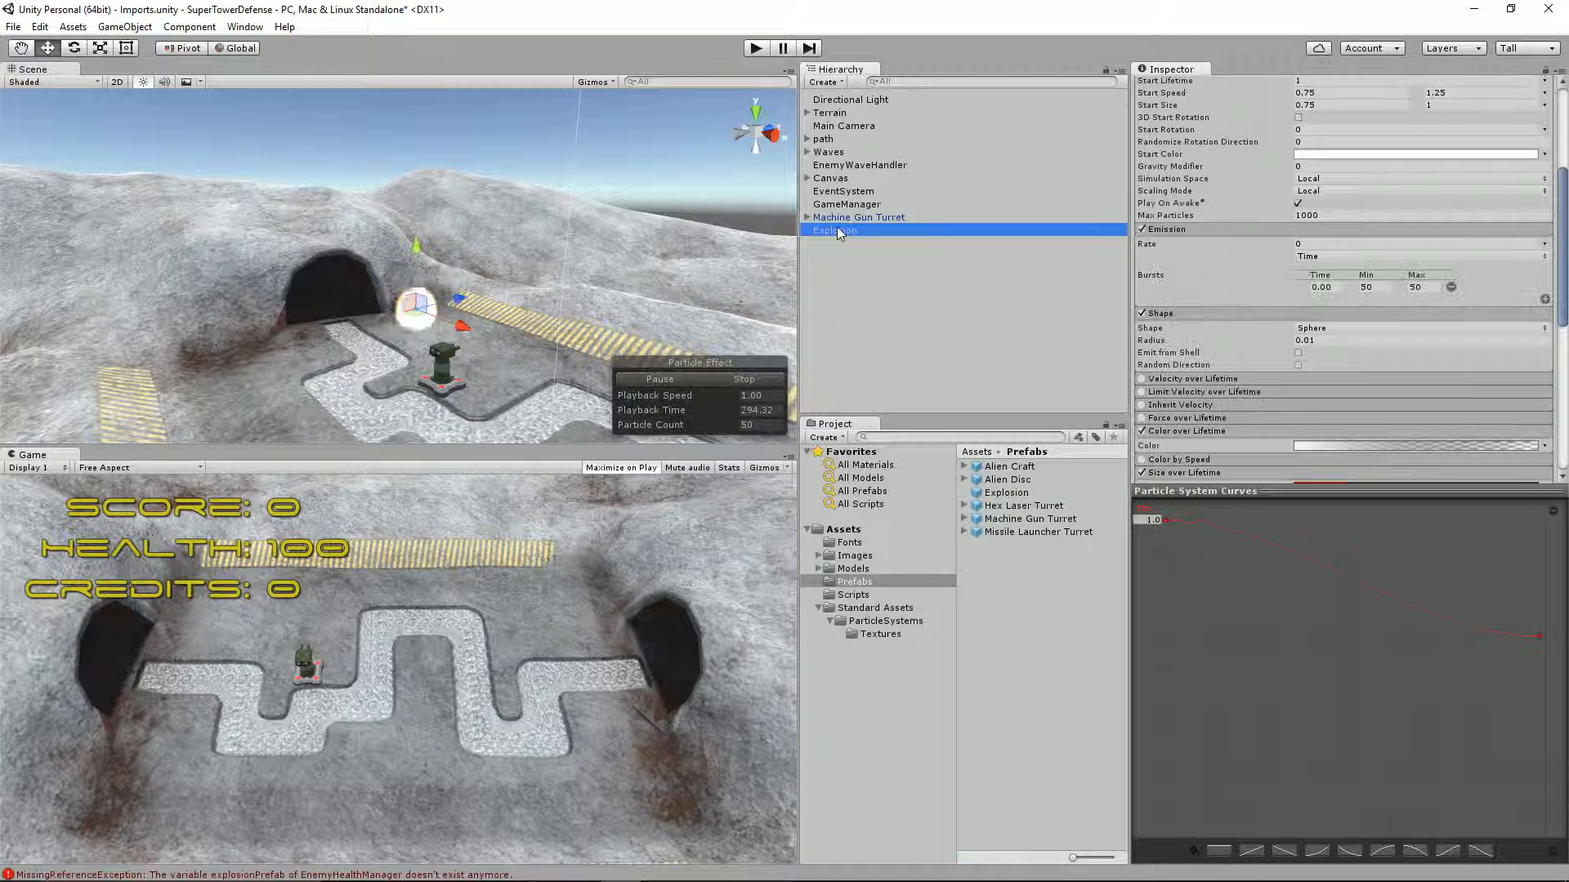
key(Delete)
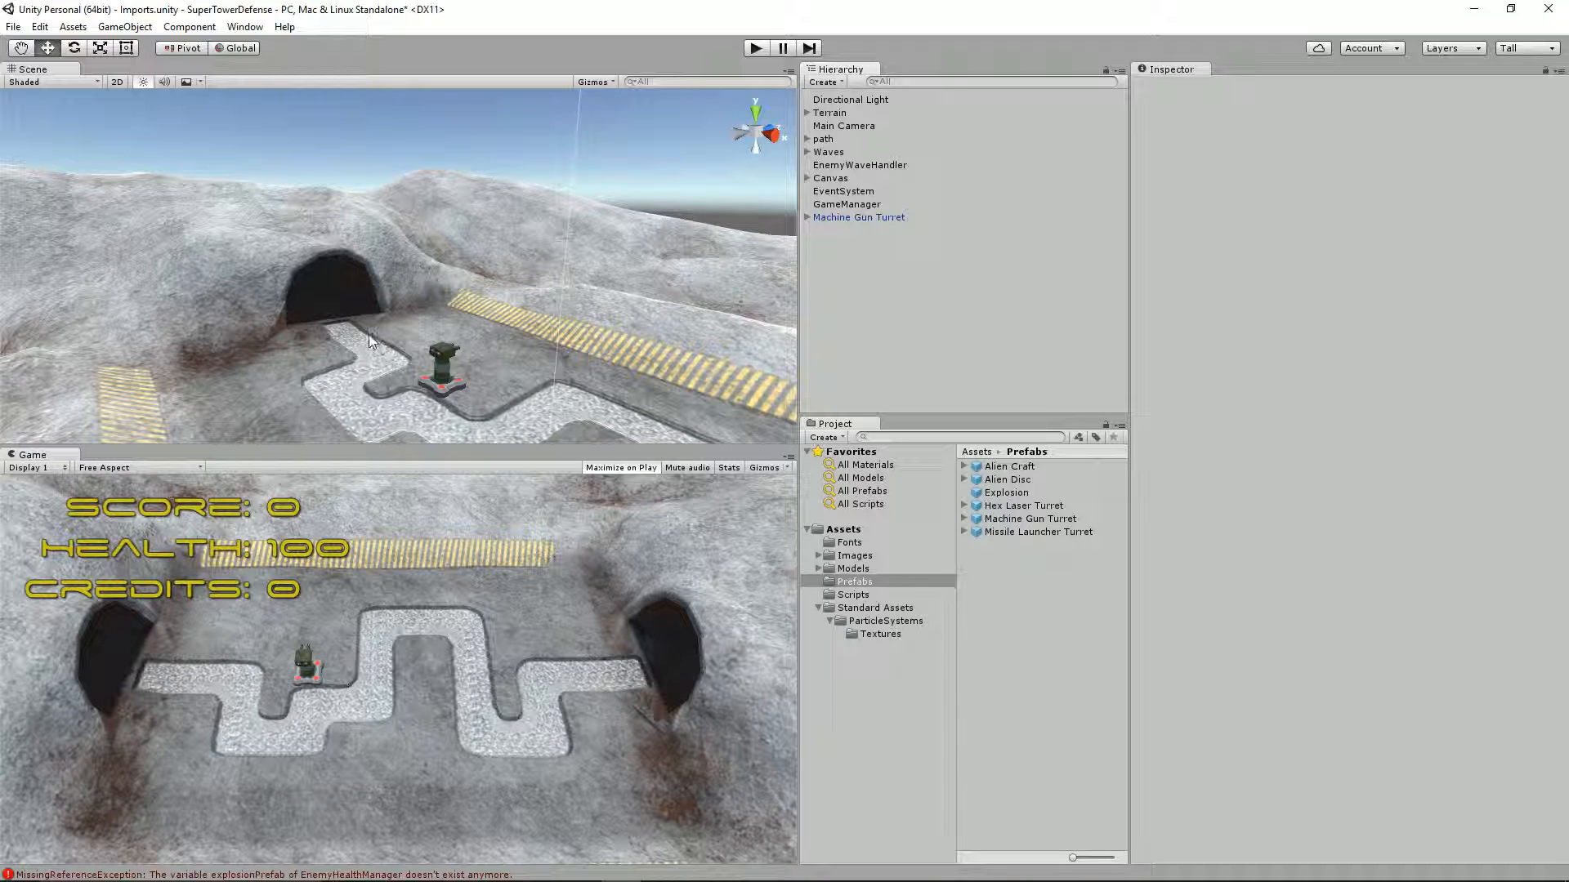
scroll(437, 330, down, 1)
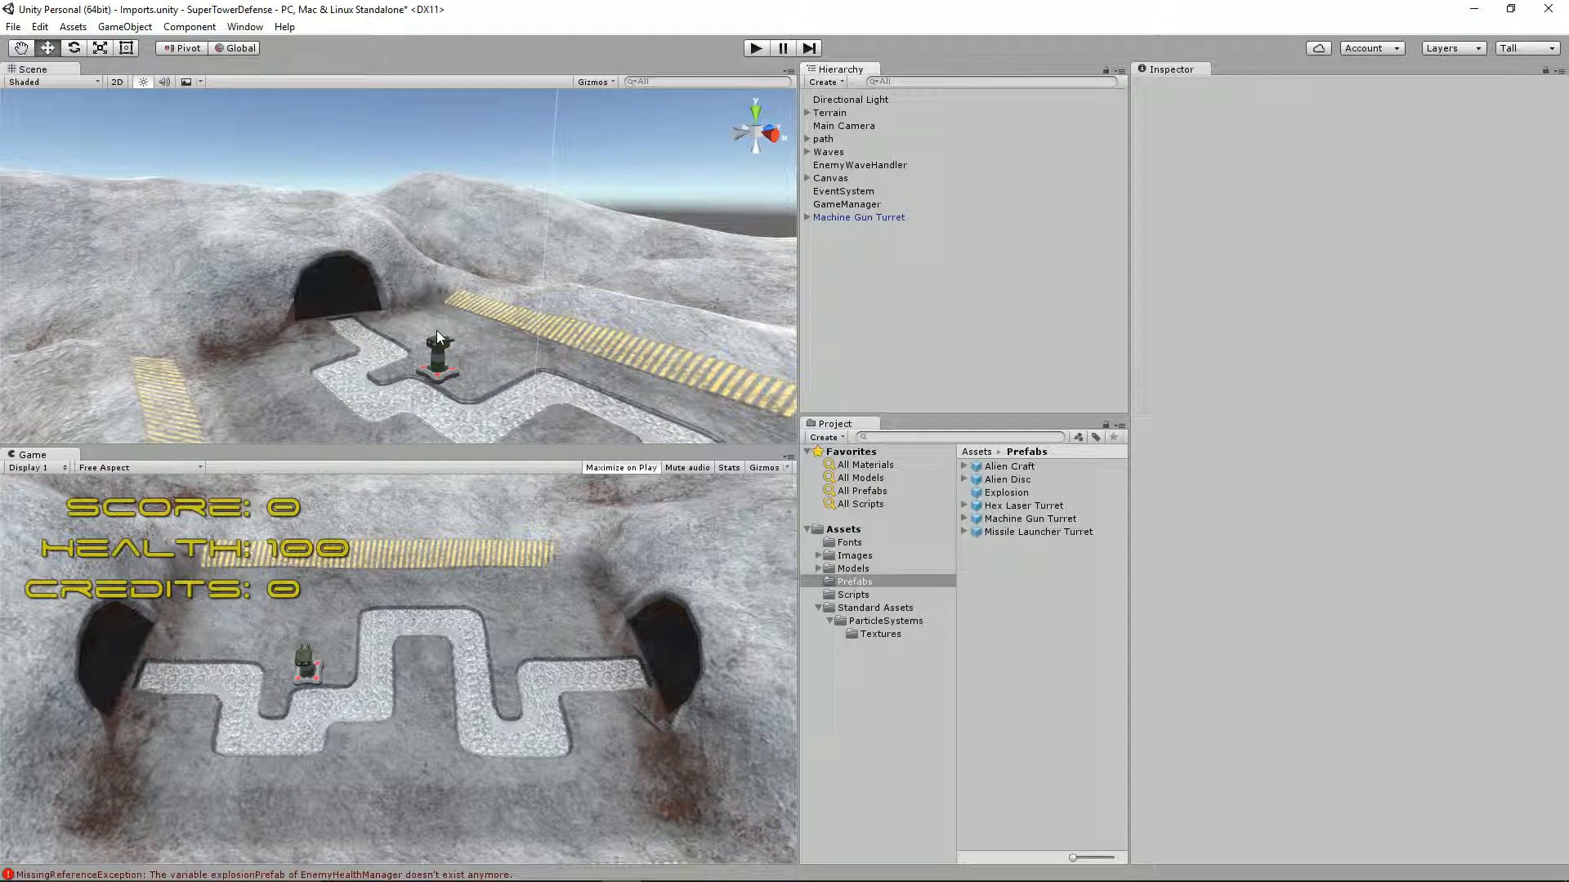
alt+drag(375, 308, 409, 331)
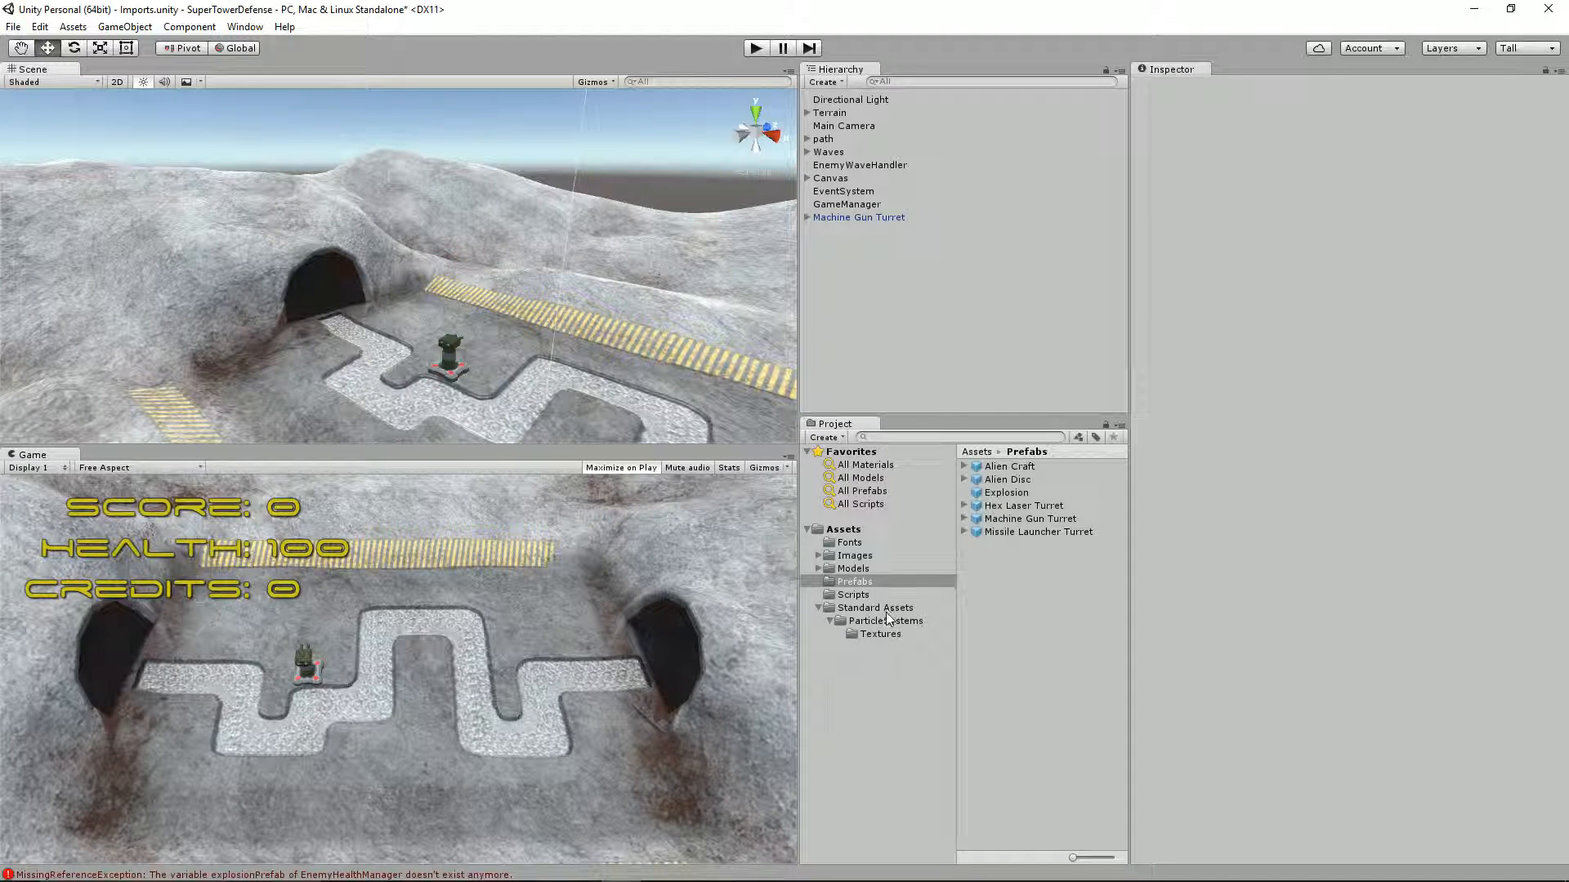
Open the EnemyHealthManager script in MonoDevelop and examine the explosionPrefab field and the Instantiate call's arguments in Update.
click(864, 596)
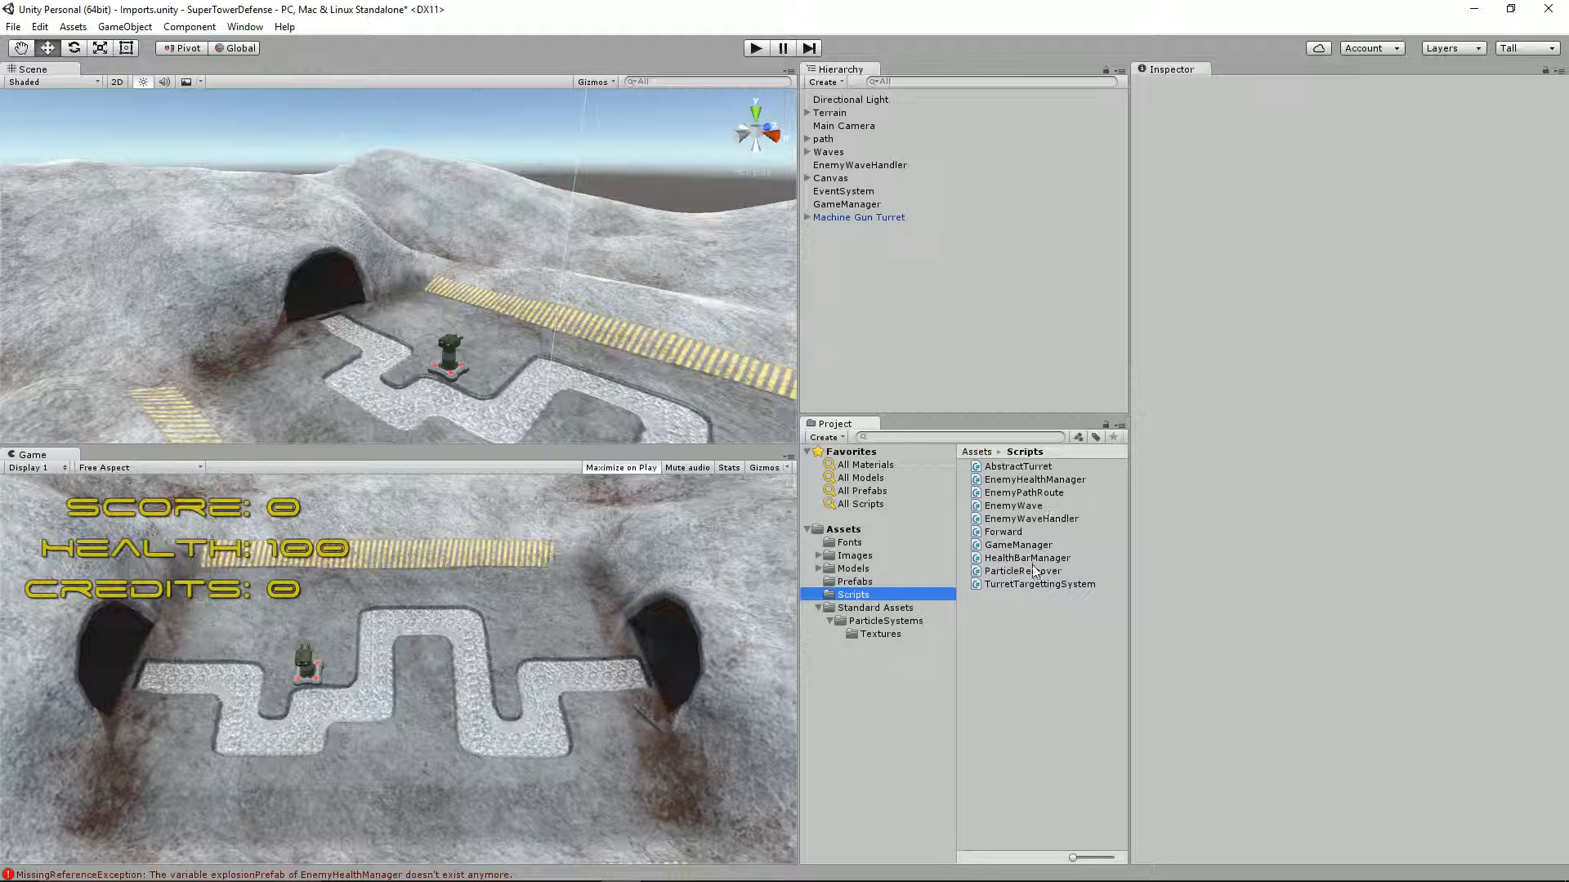
double_click(1028, 482)
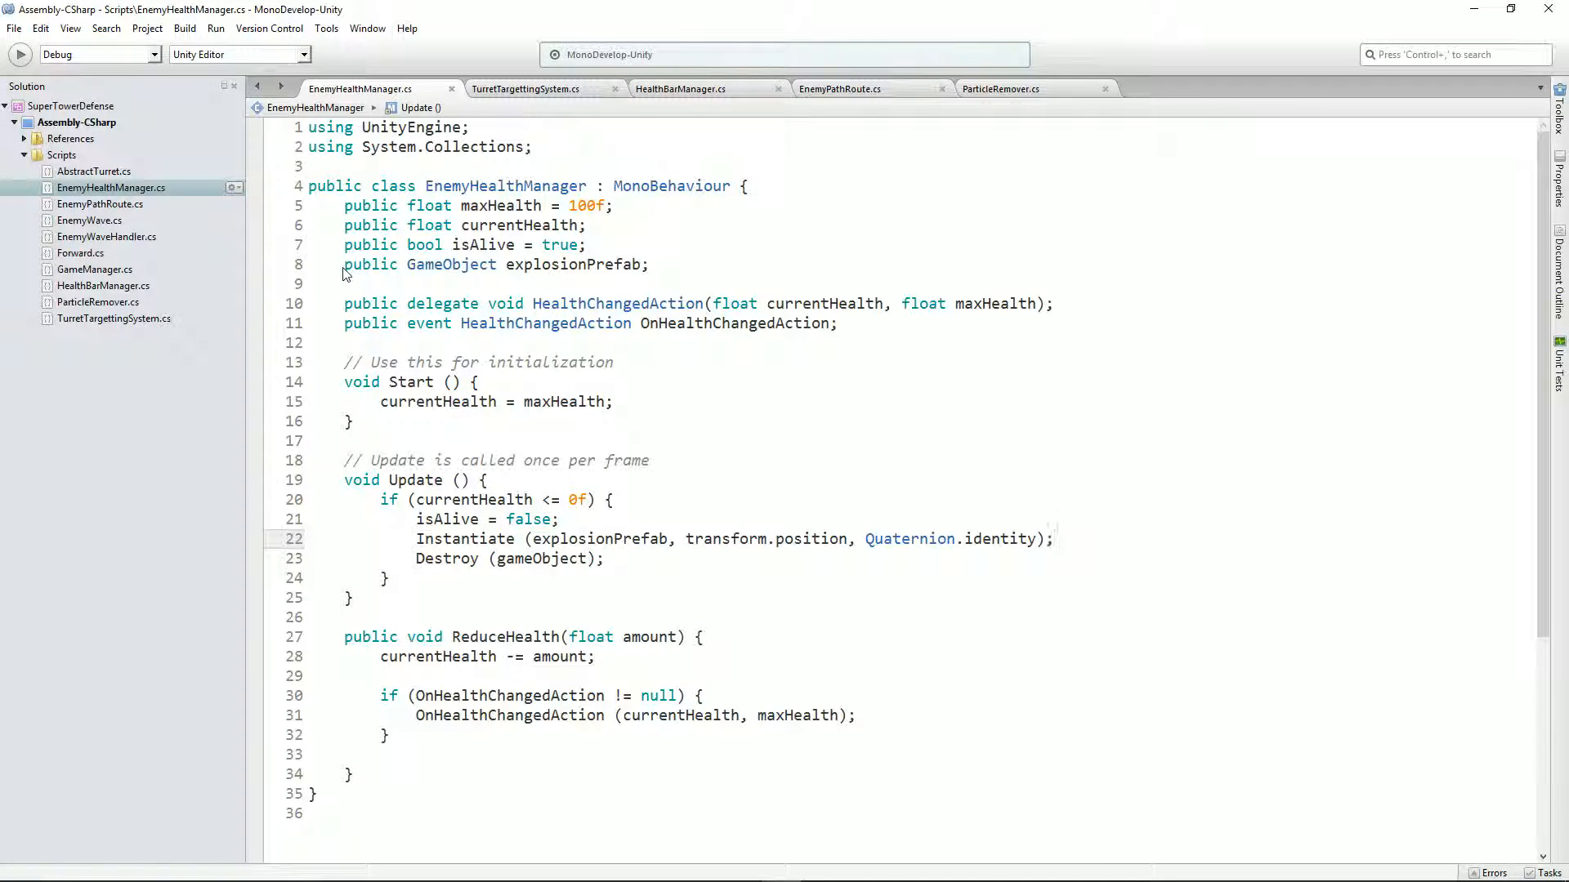
drag(343, 273, 661, 276)
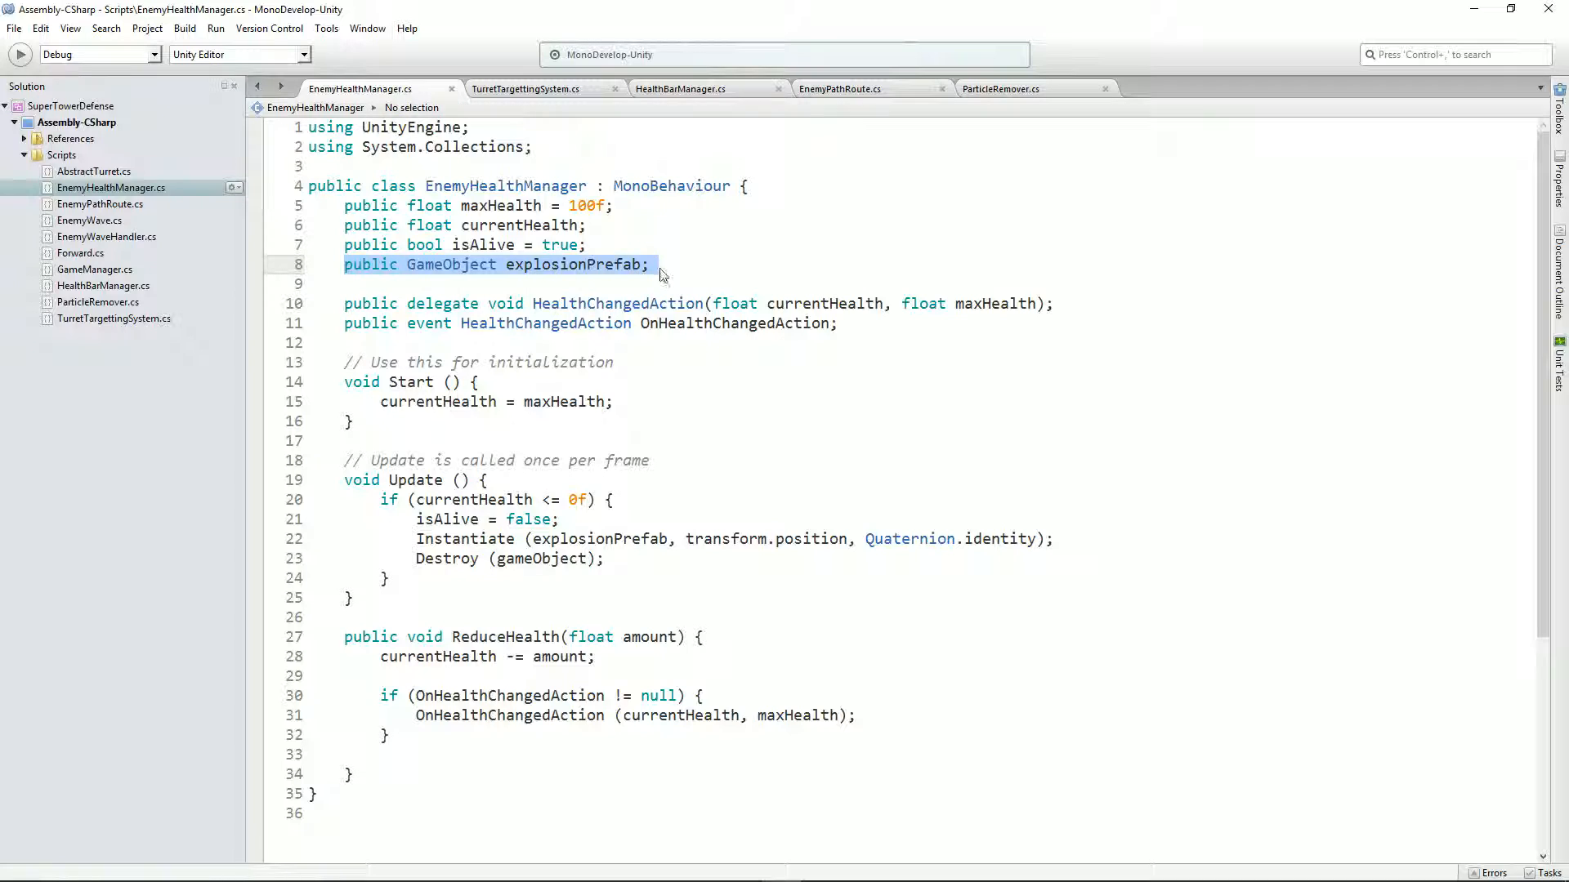
click(543, 272)
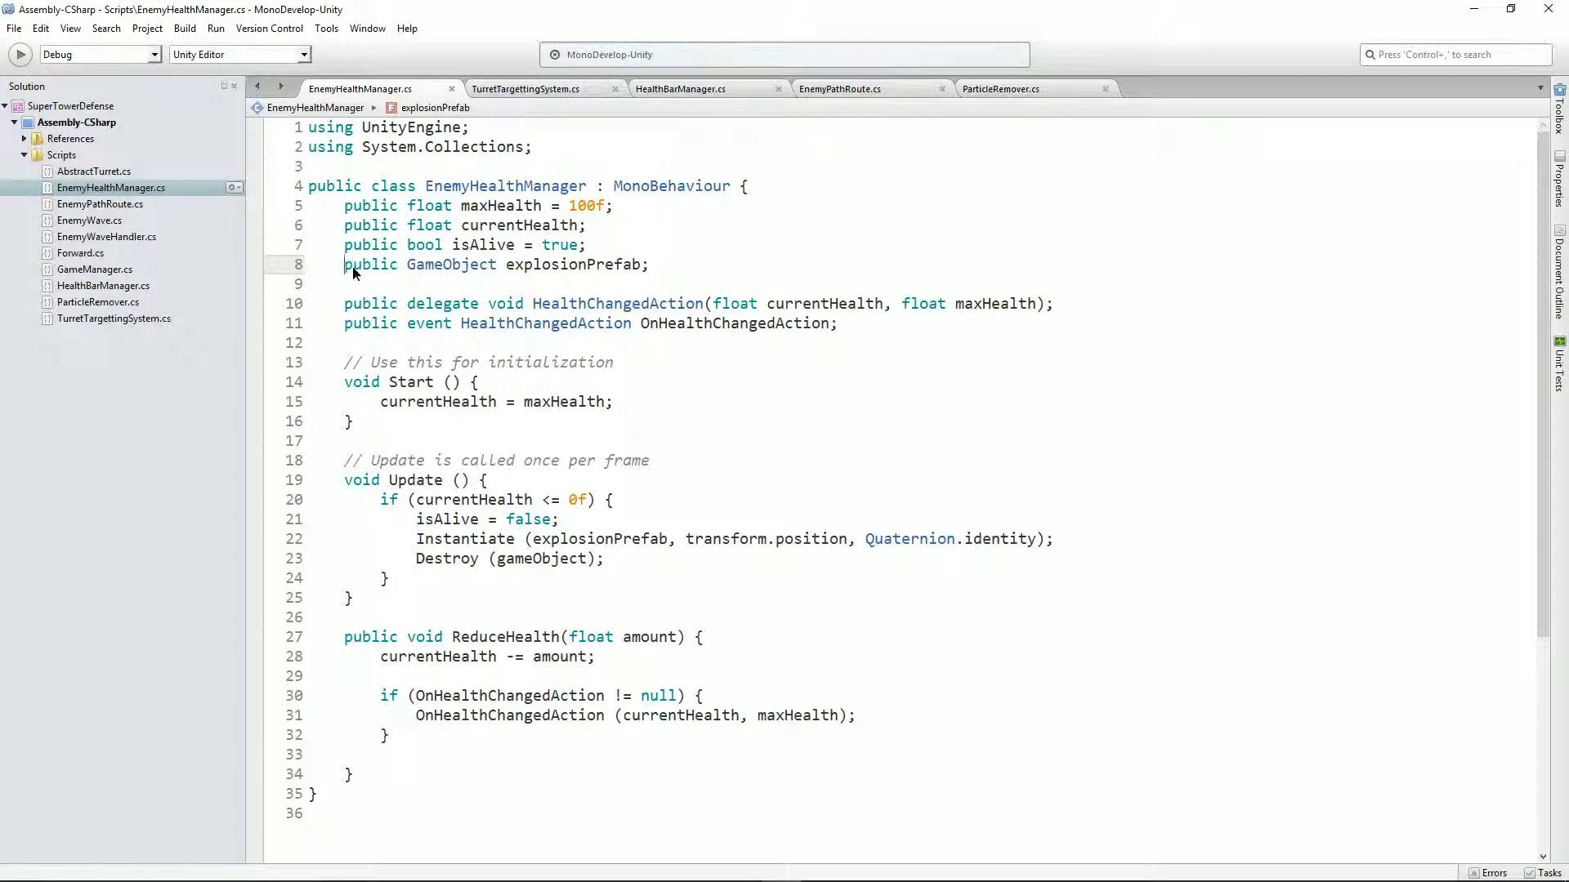
drag(351, 270, 641, 272)
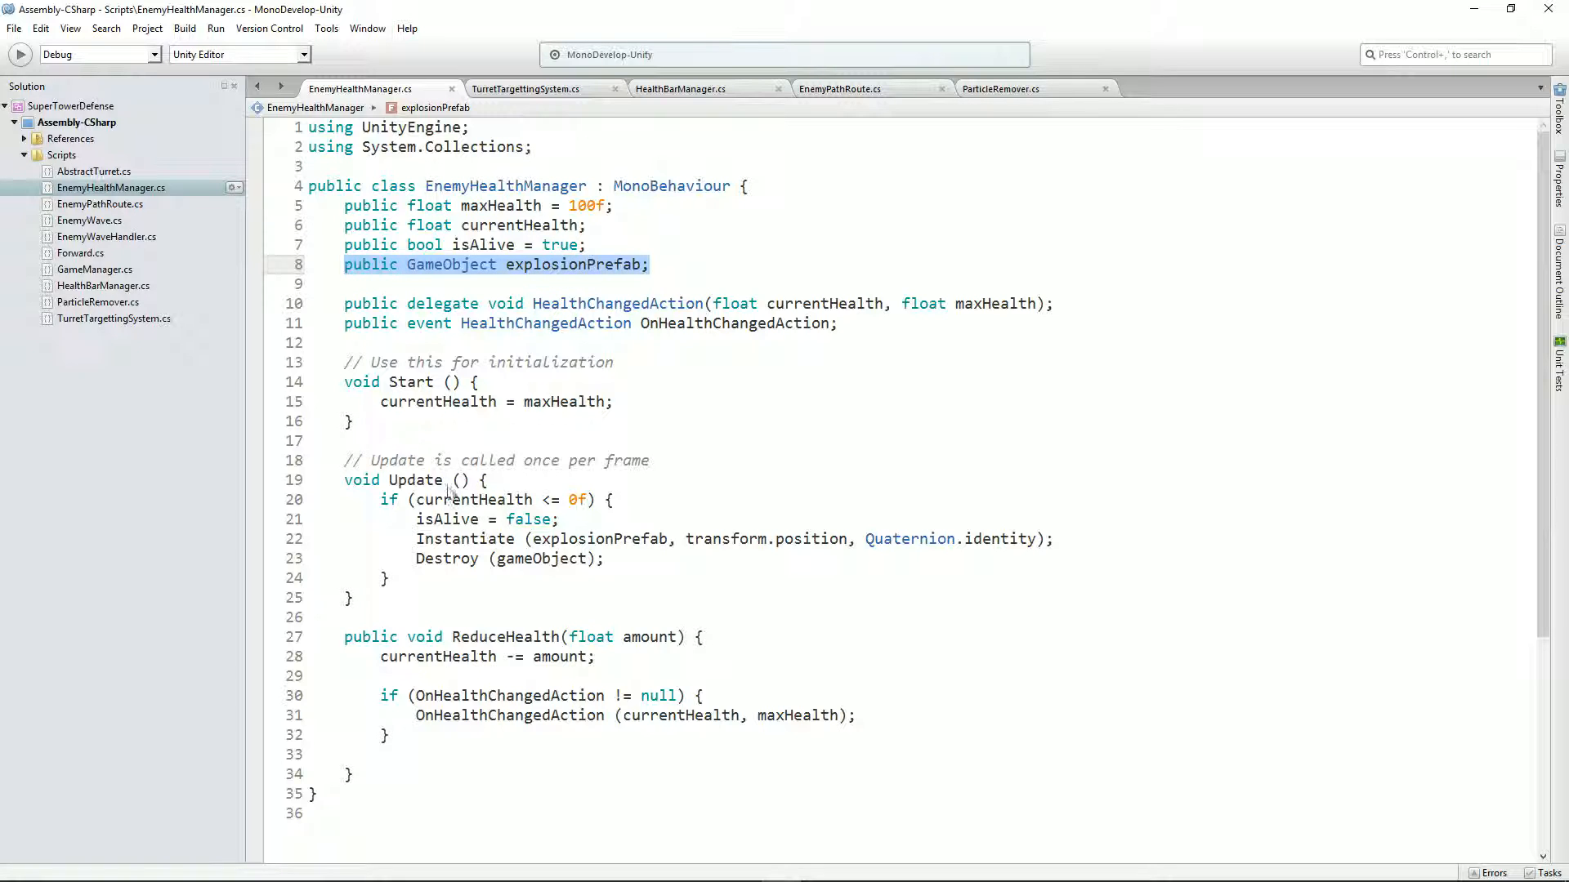
click(421, 539)
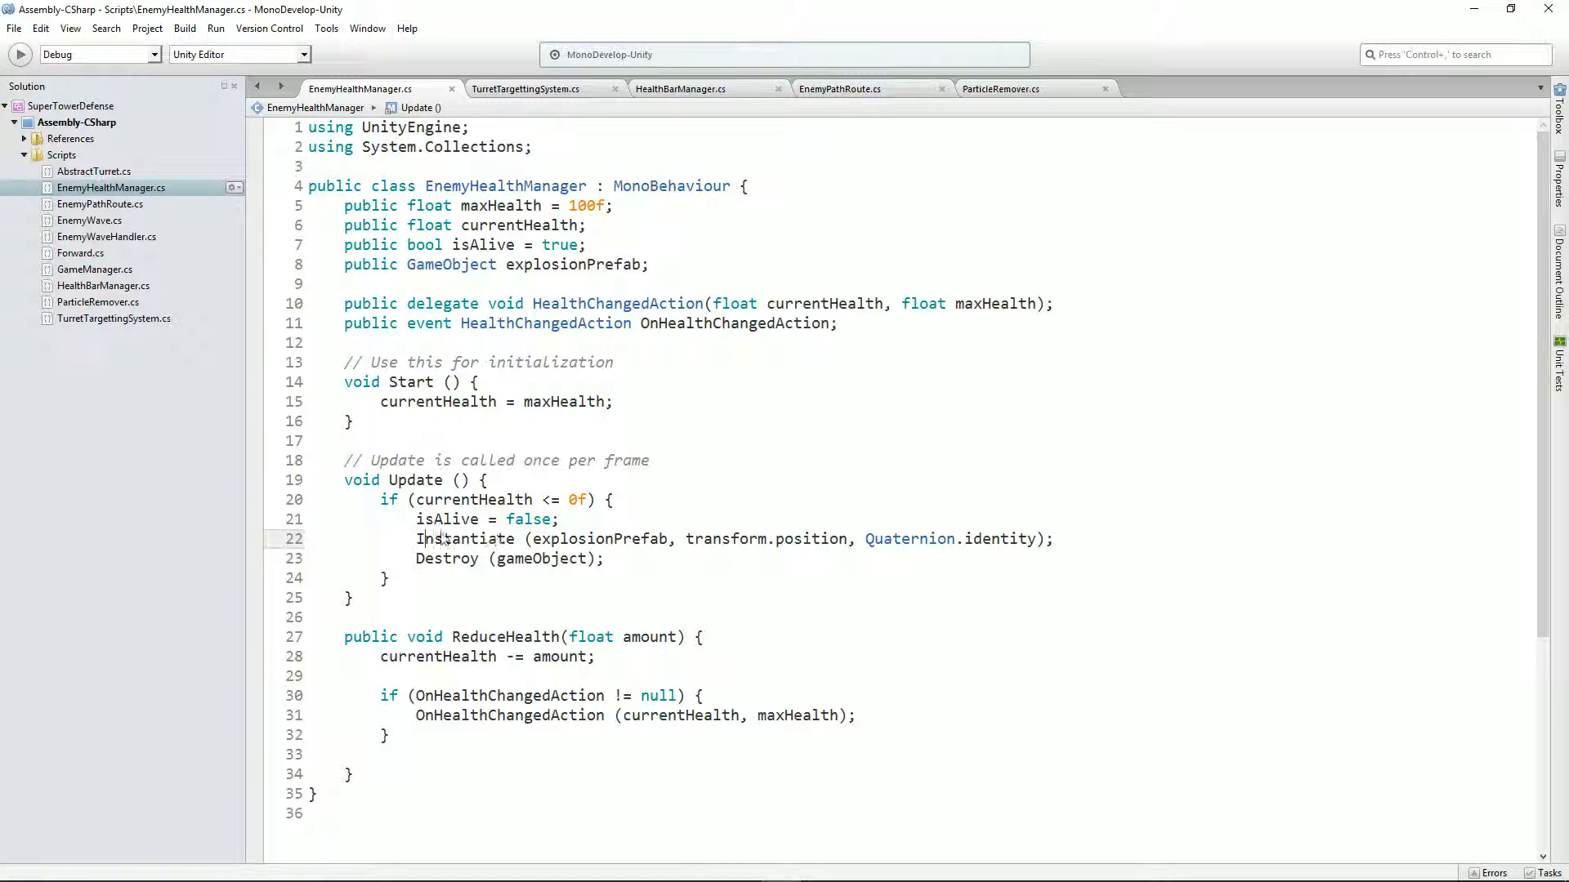
drag(424, 543, 1015, 549)
click(849, 539)
drag(867, 544, 1039, 544)
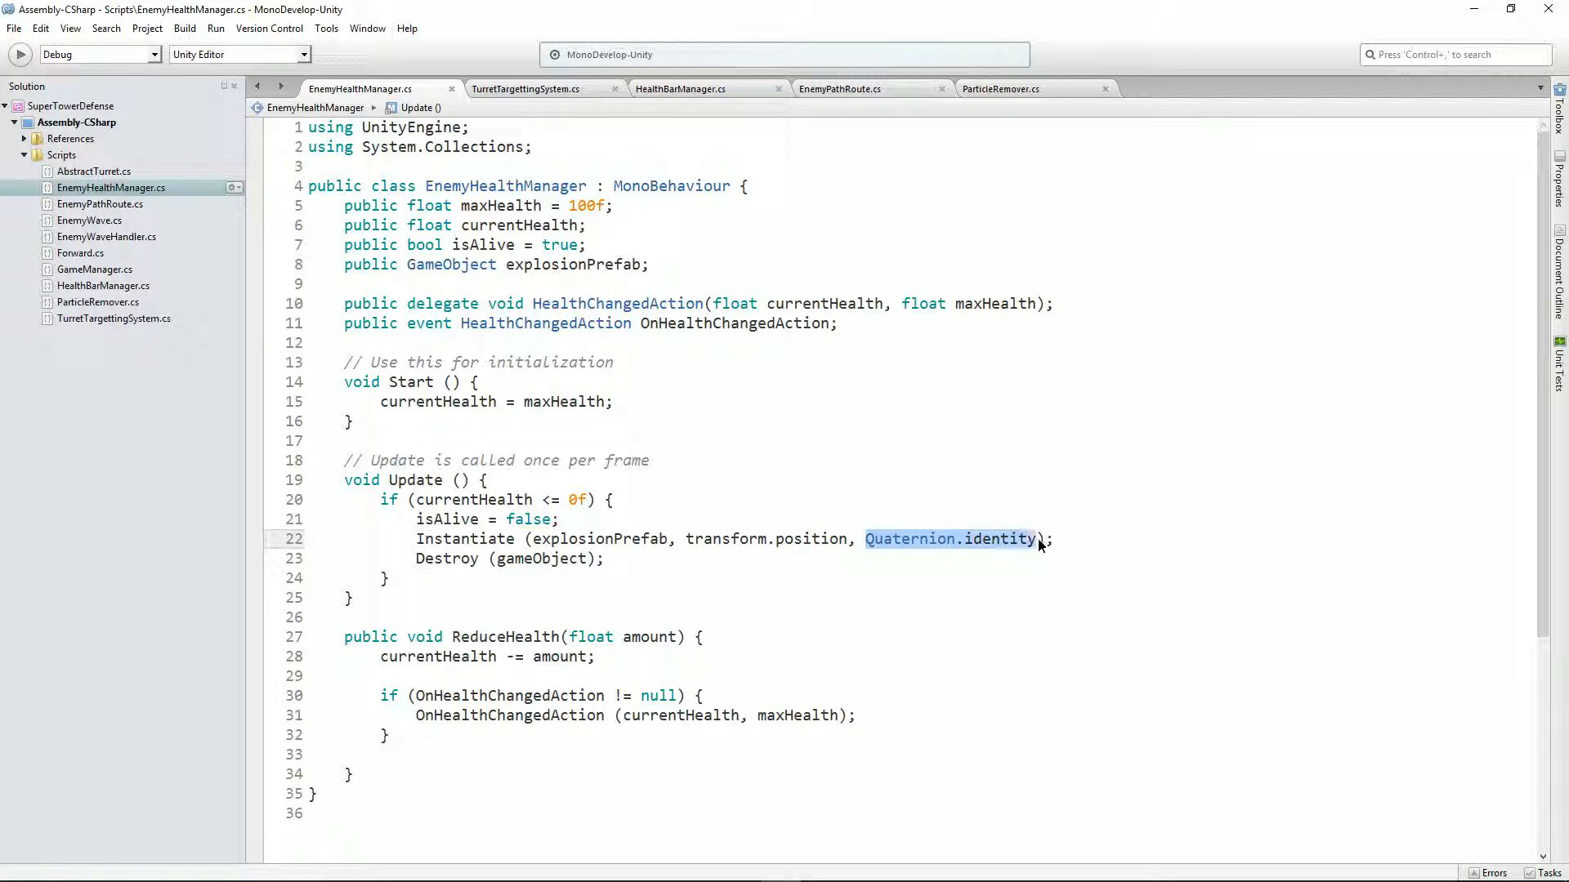
drag(681, 546, 848, 549)
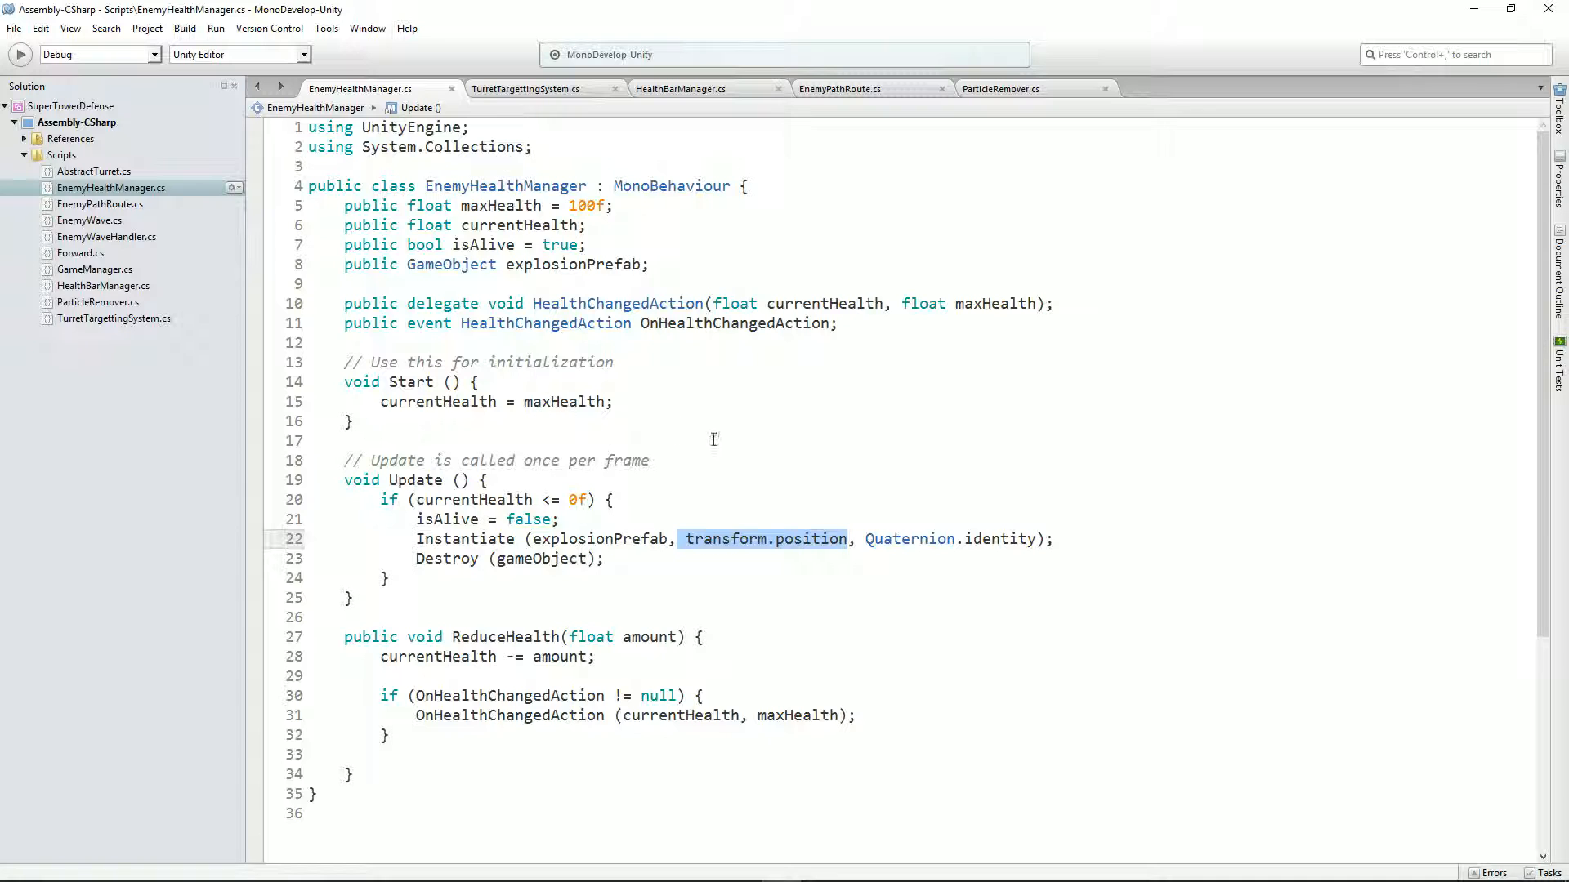
Back in Unity, assign the Explosion prefab to the Enemy Health Manager's Explosion Prefab on both the Alien Craft and Alien Disc prefabs.
key(alt+Tab)
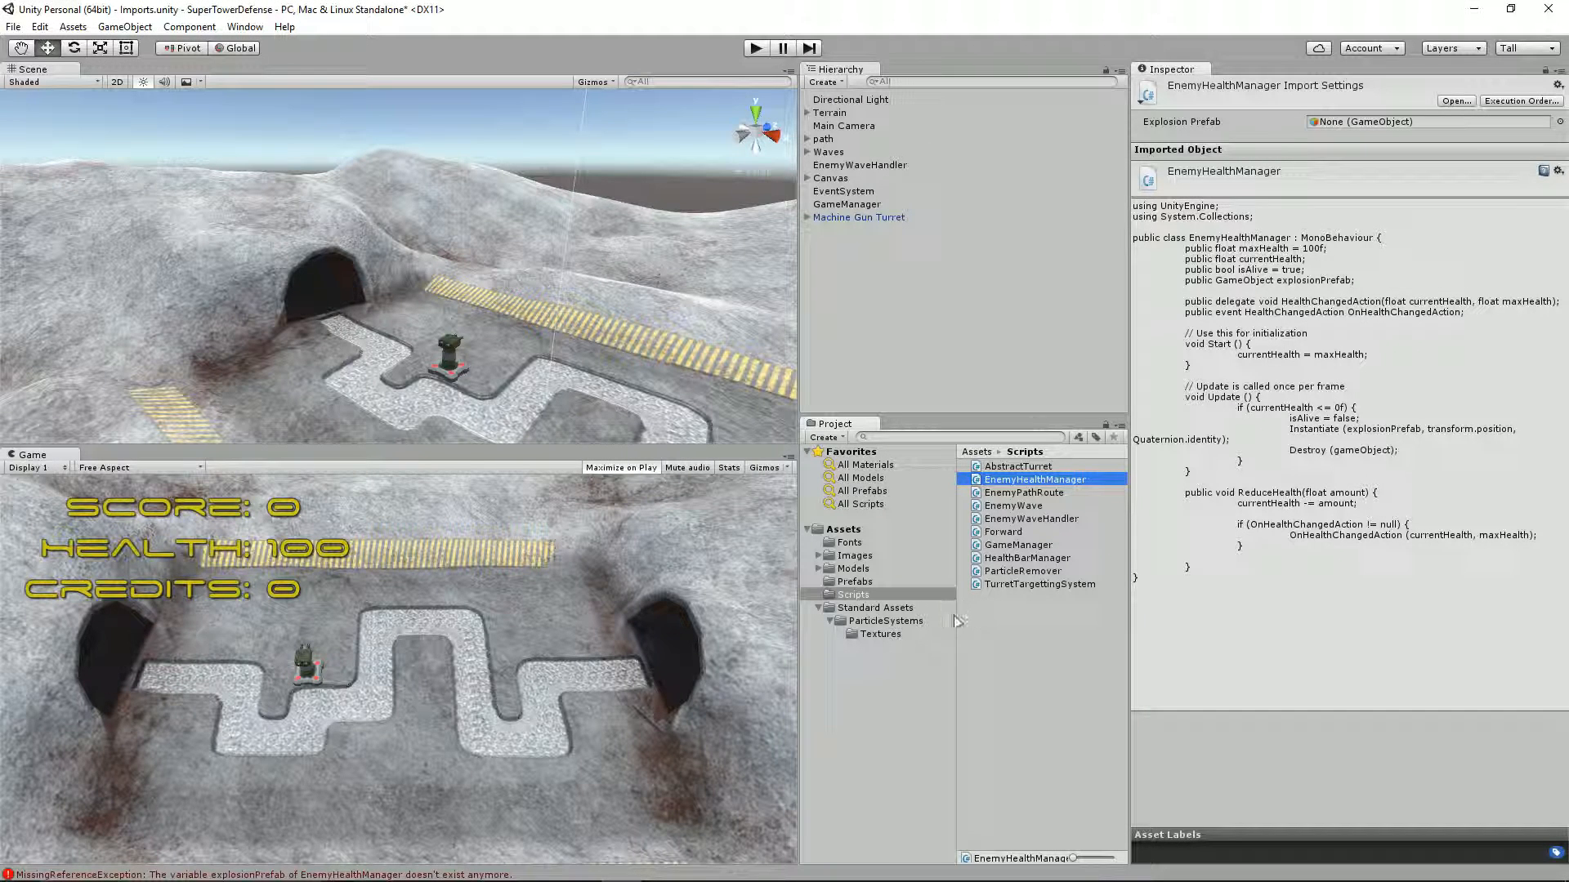
click(860, 582)
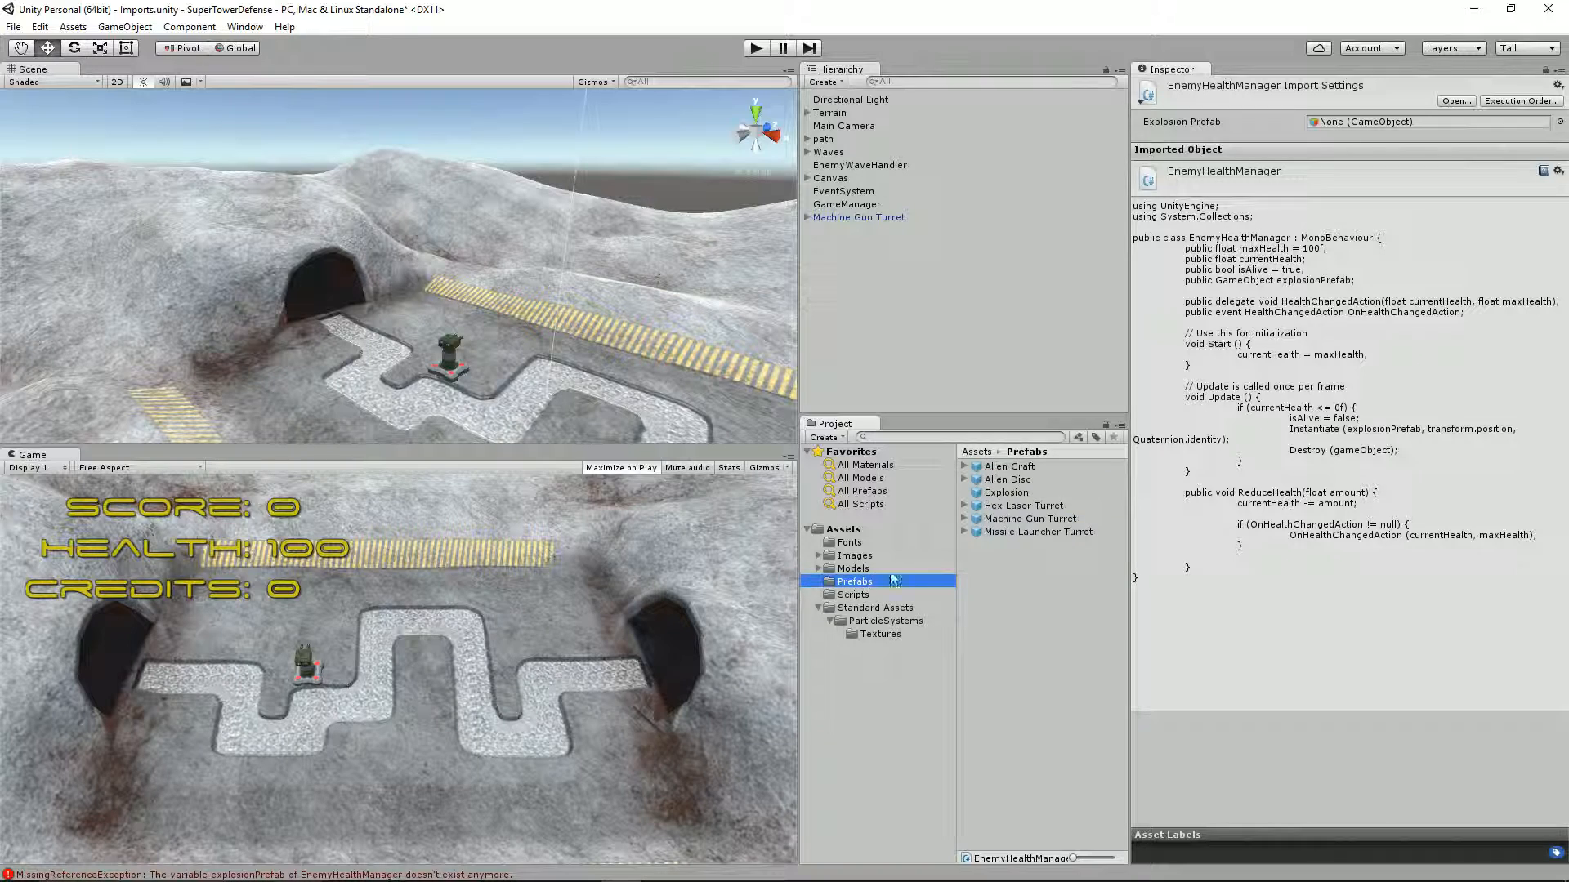
click(1013, 480)
click(1013, 467)
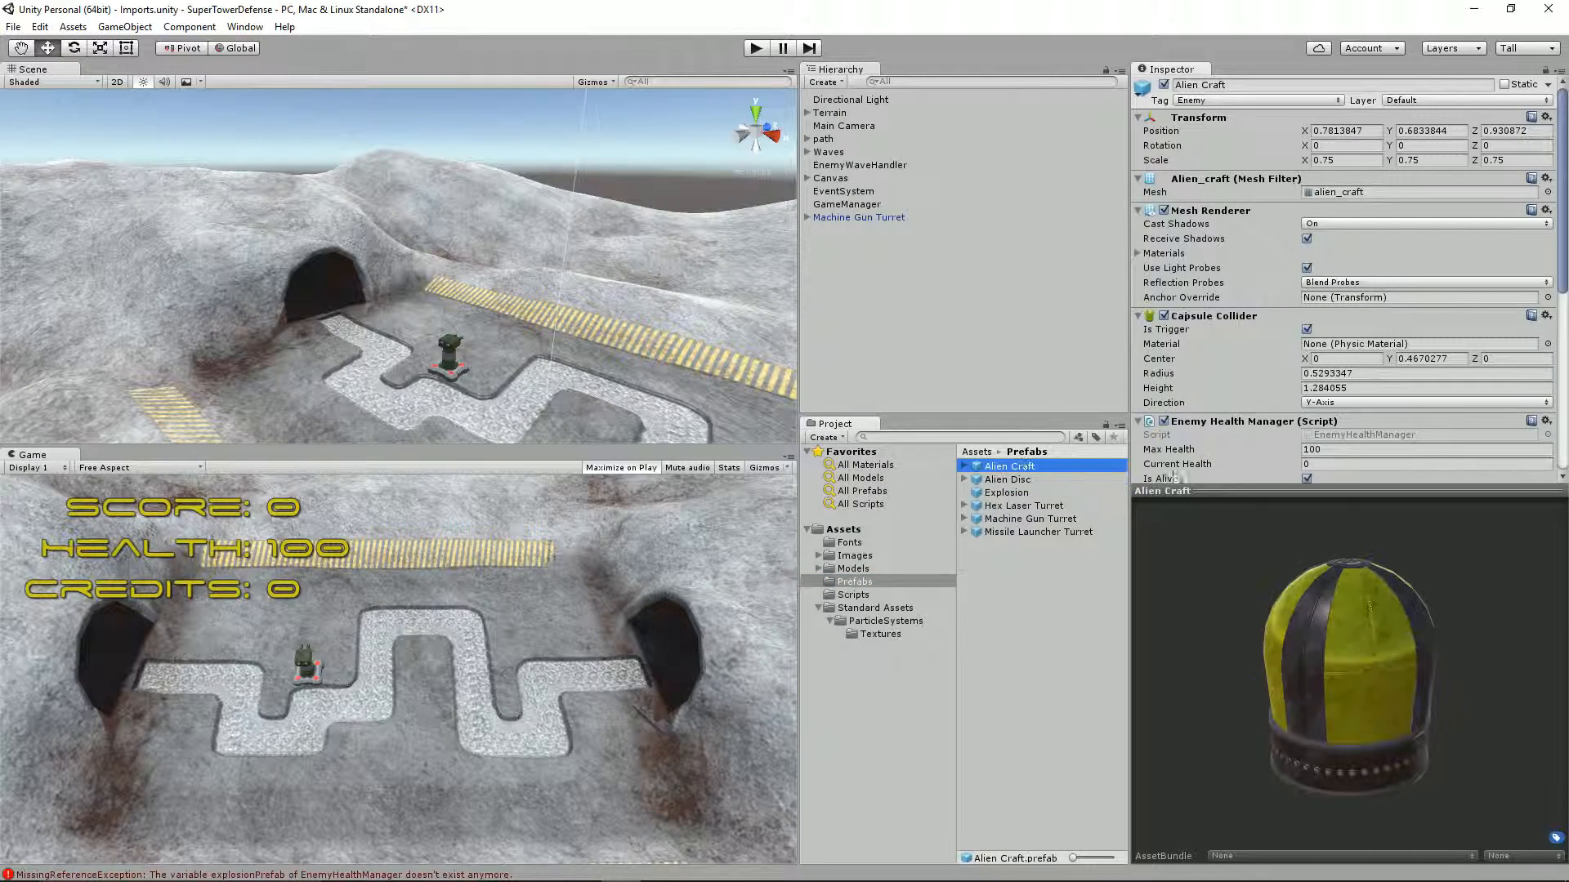
drag(1211, 489, 1211, 580)
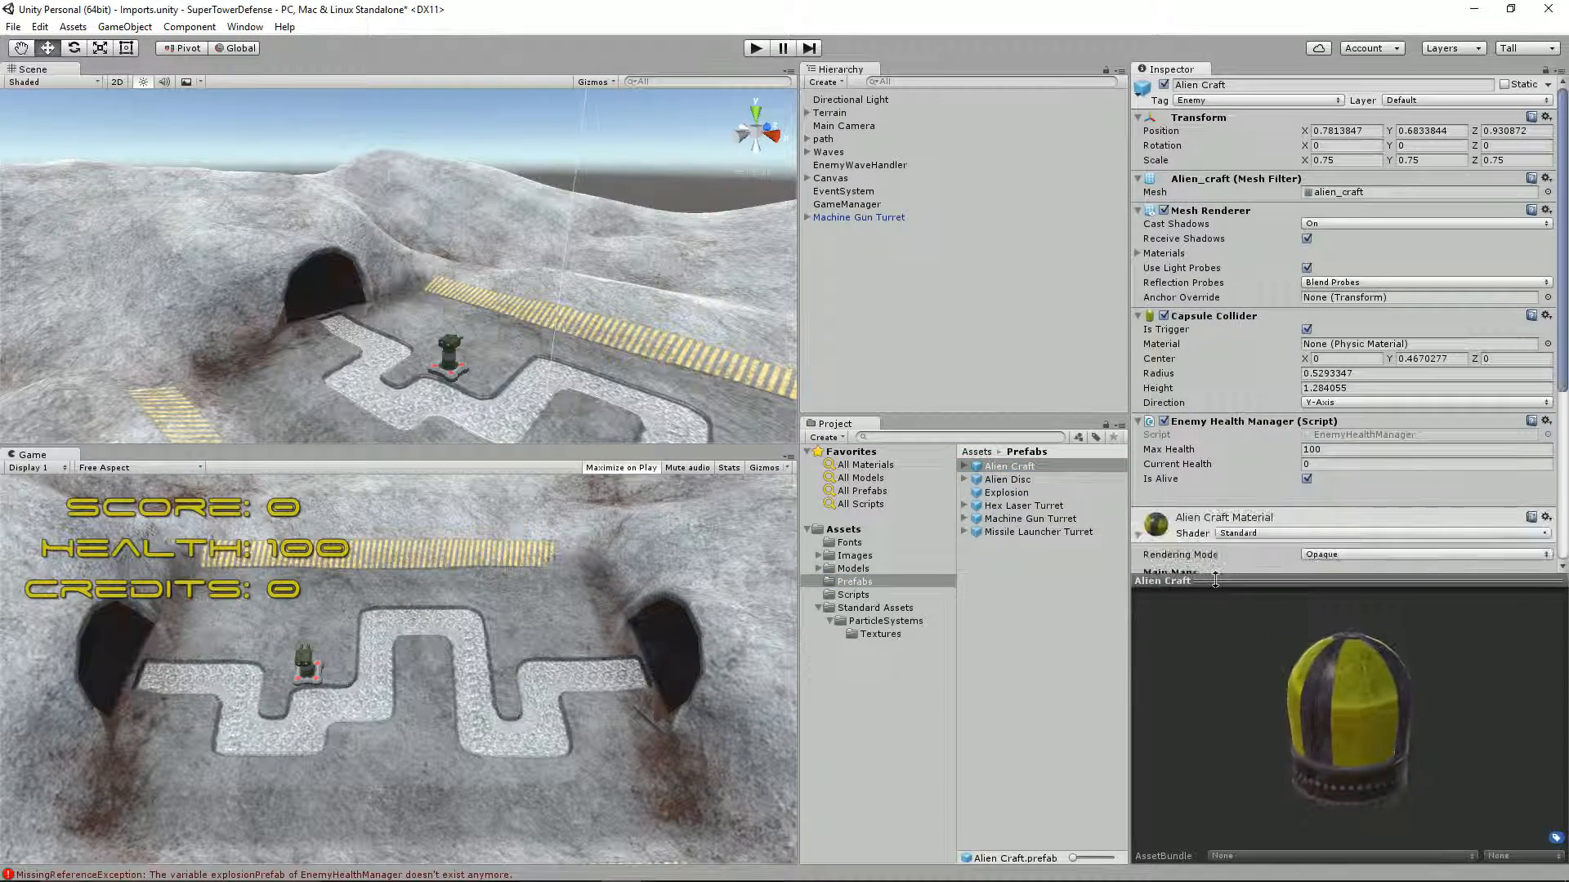
scroll(1324, 384, down, 3)
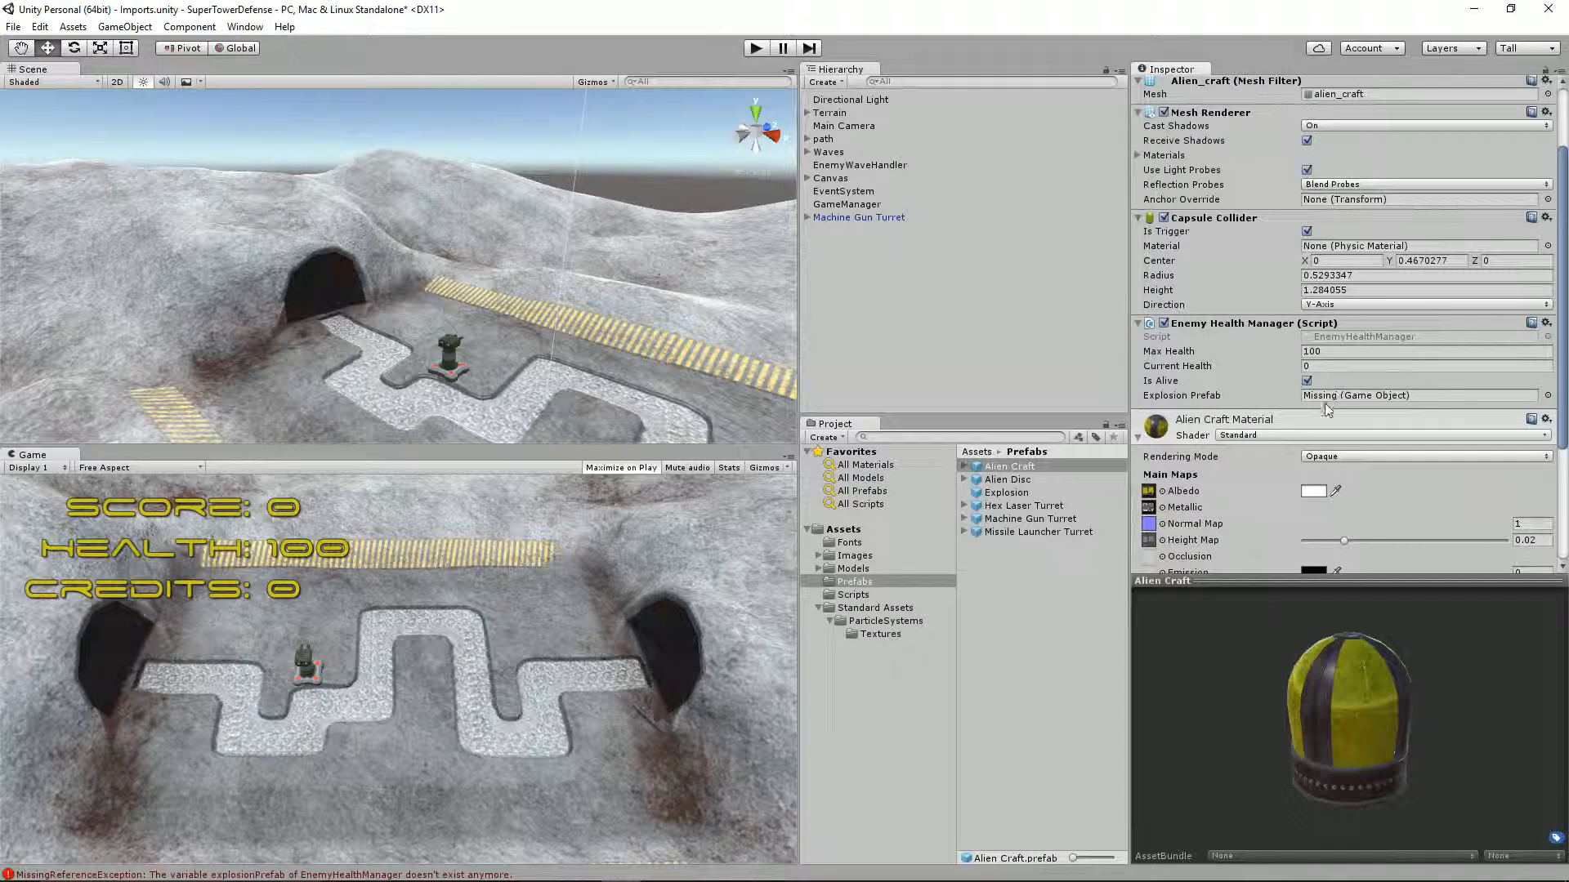
drag(999, 496, 1321, 395)
click(1007, 479)
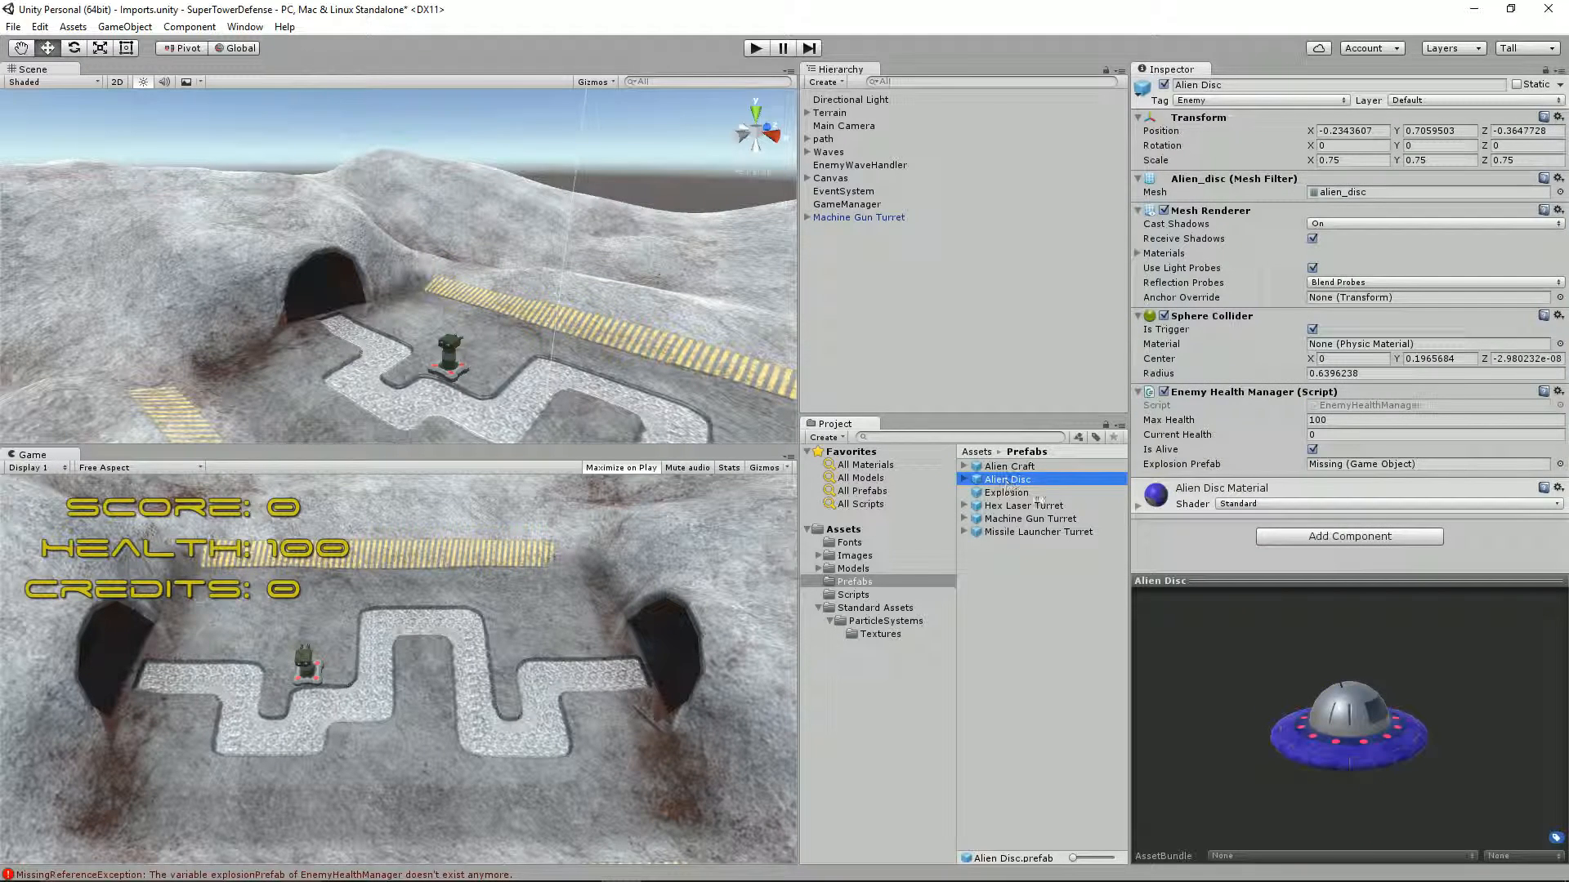
drag(1009, 494, 1318, 466)
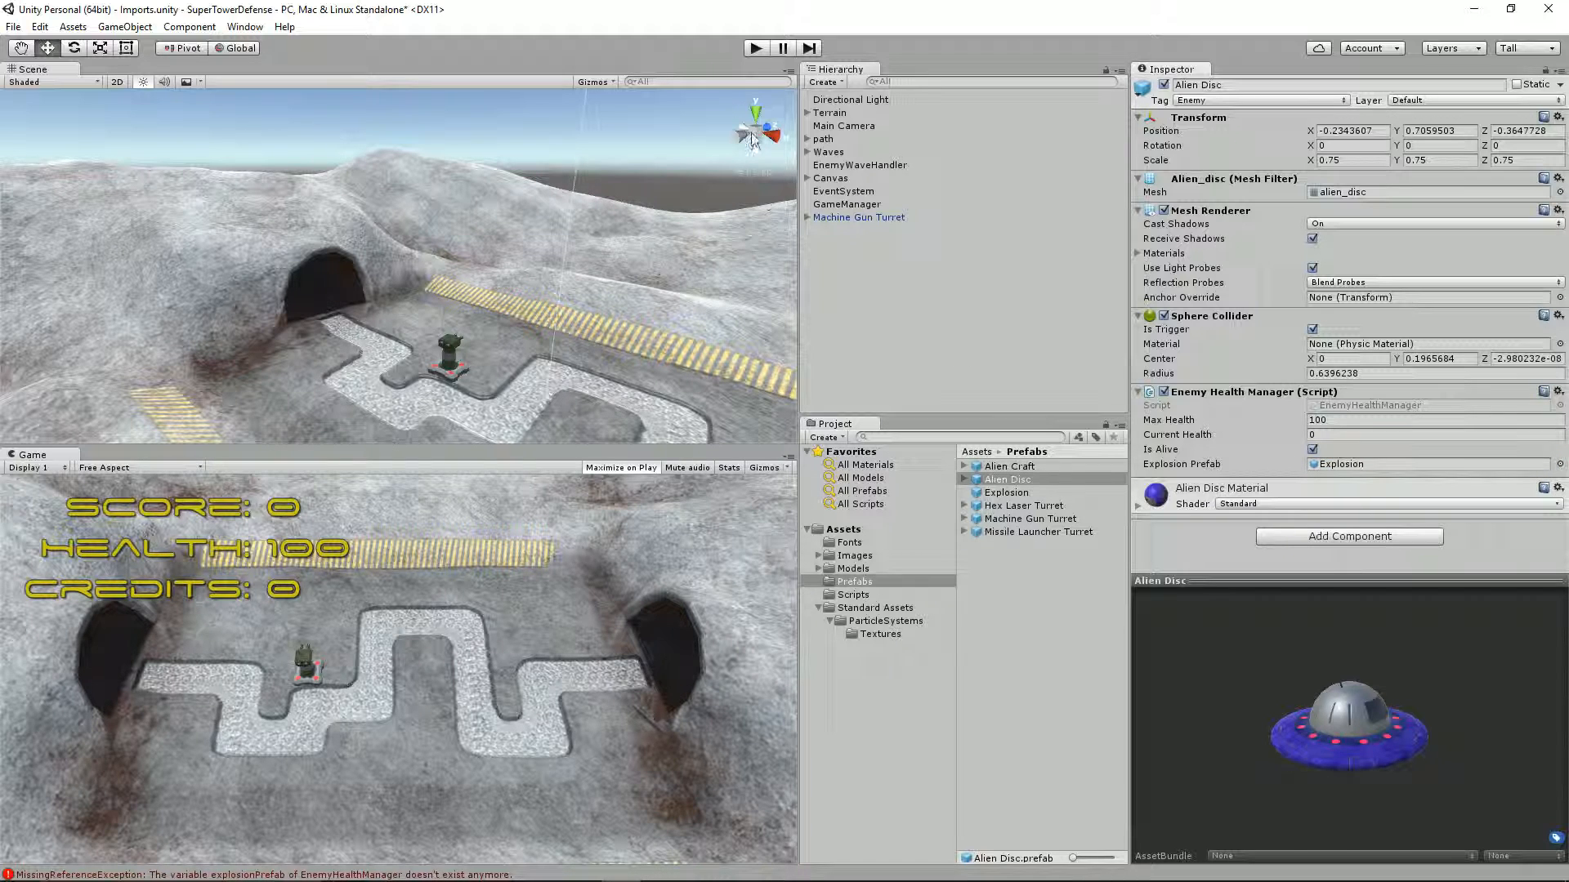
Turn off Looping on the Explosion prefab, play-testing the game before and after the change.
click(753, 51)
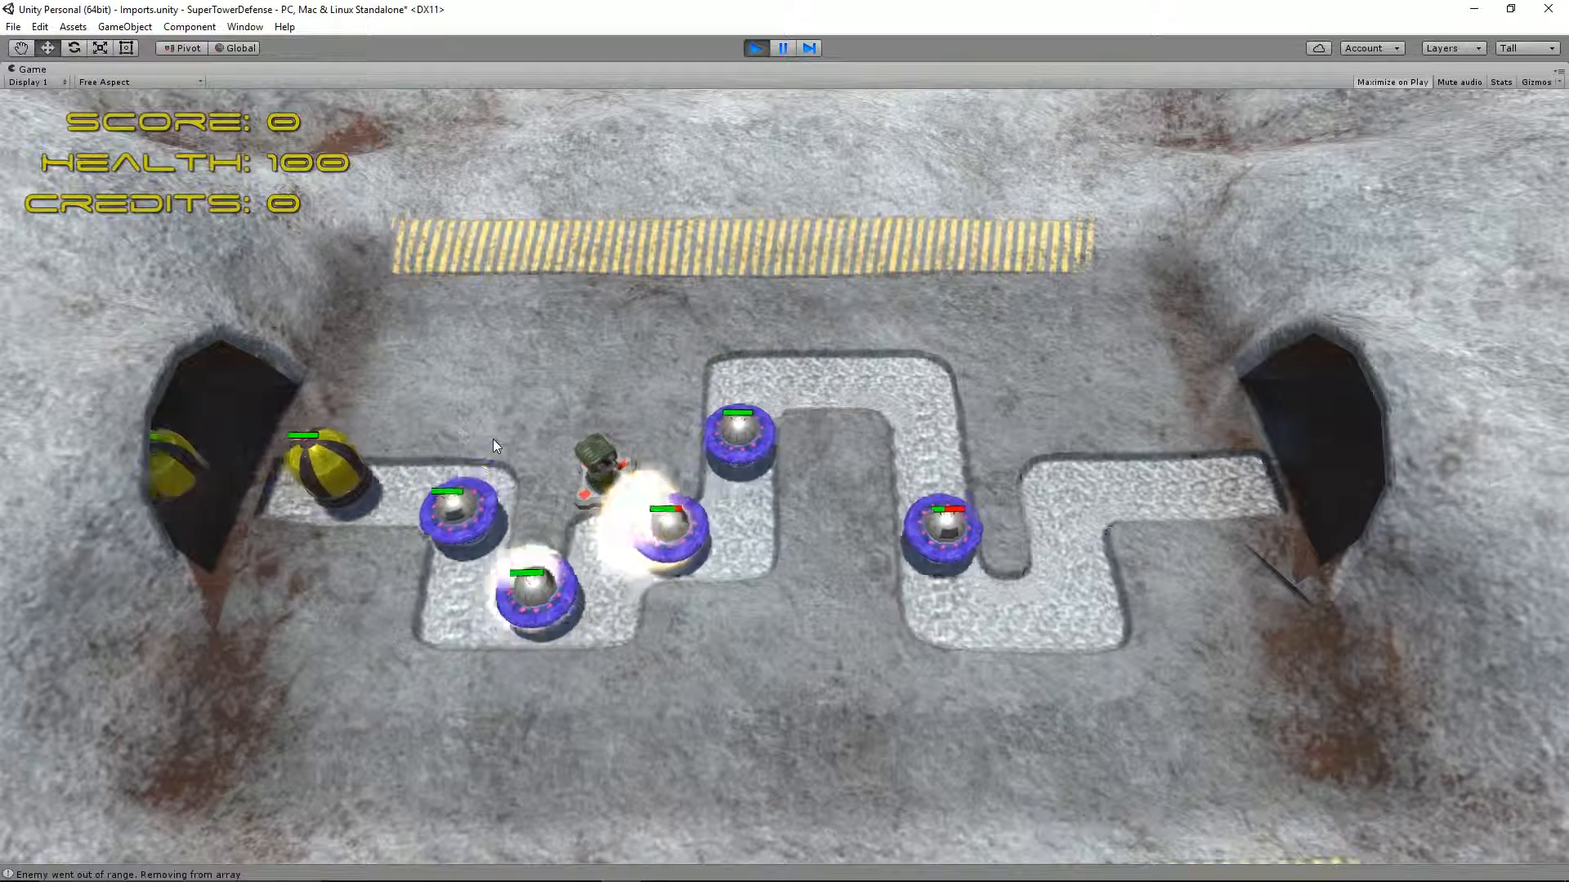
click(756, 48)
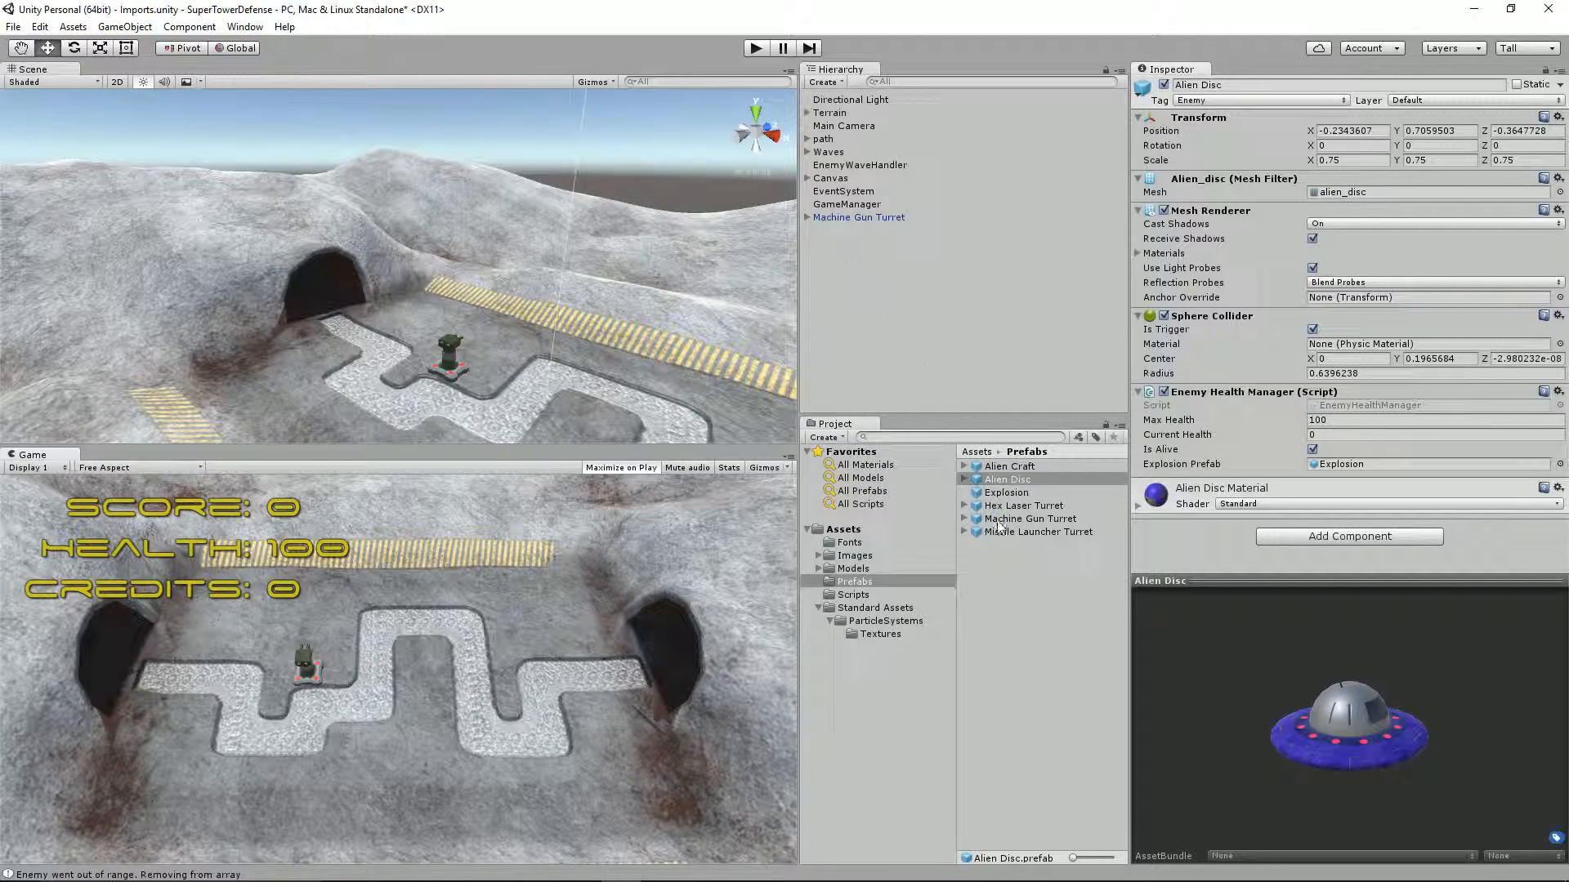
click(1005, 493)
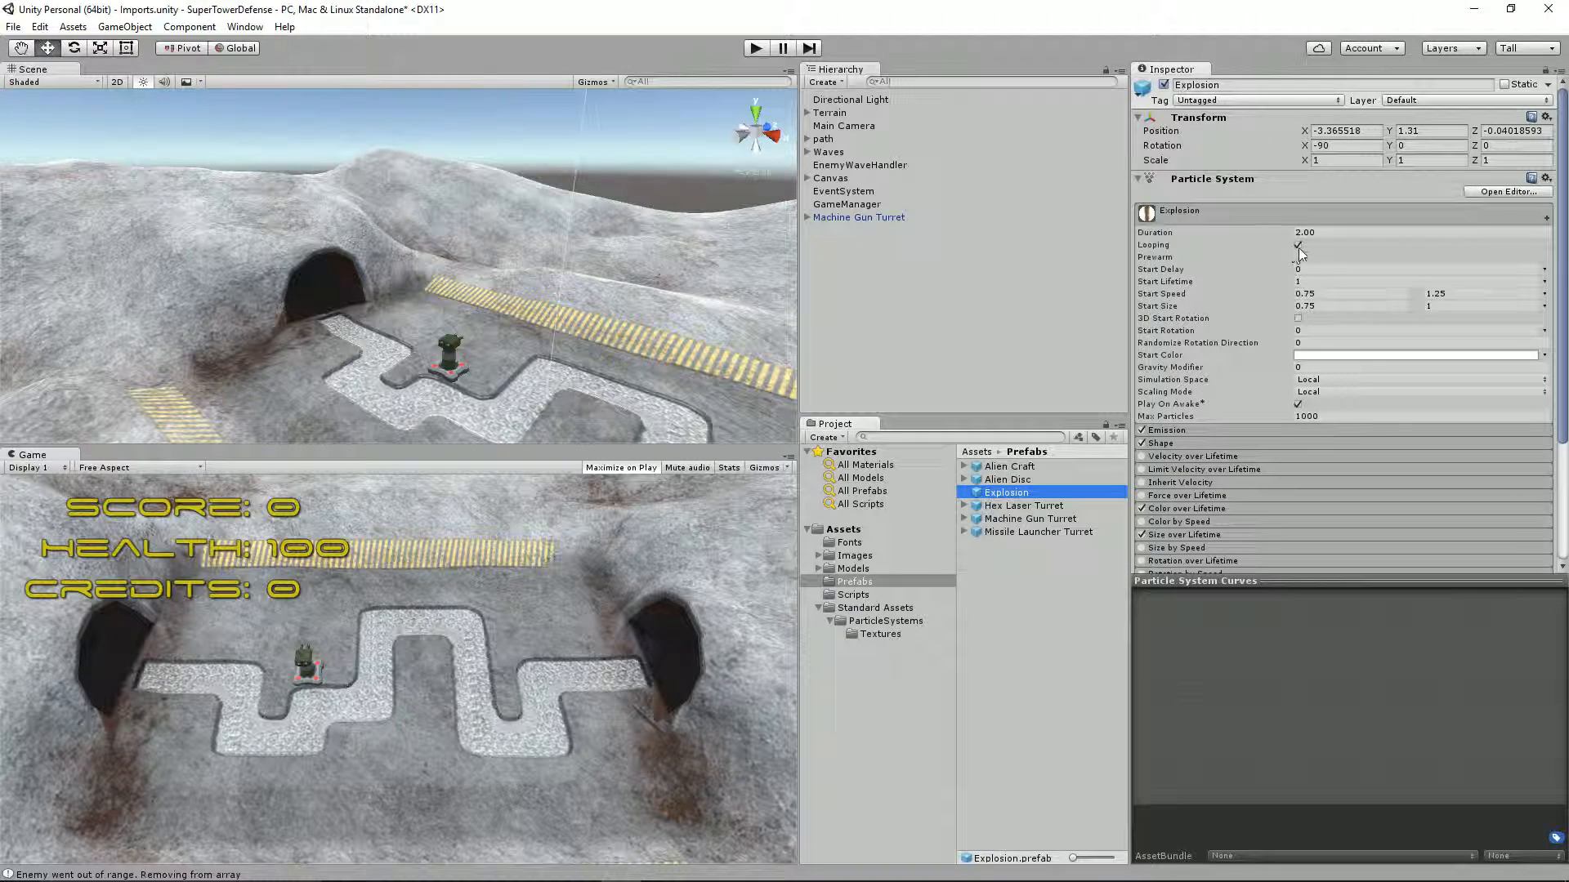
click(1298, 246)
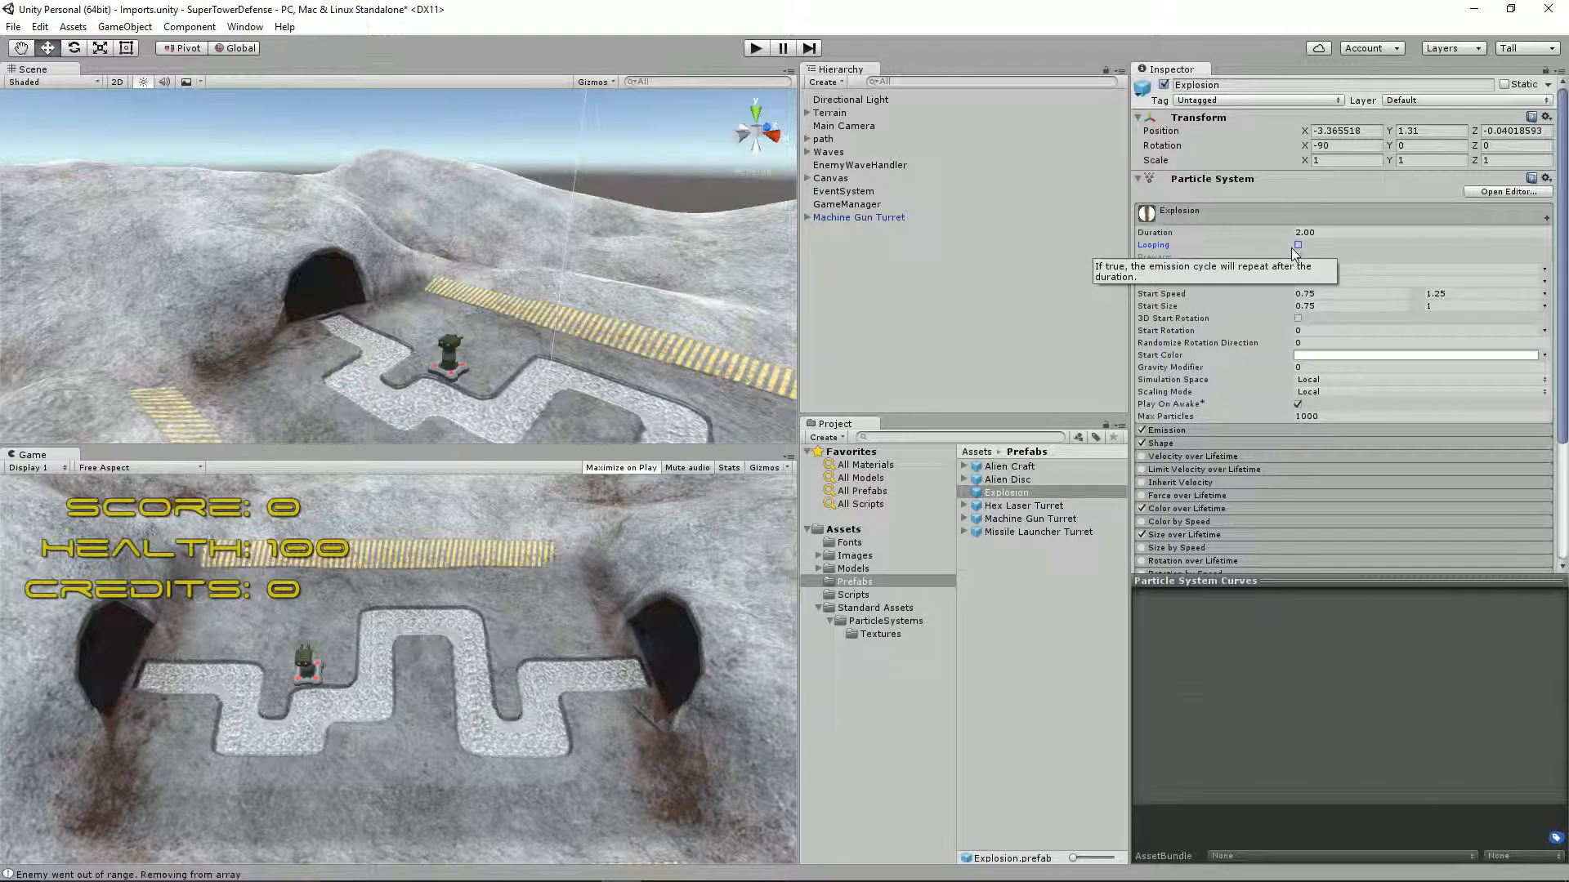
click(757, 48)
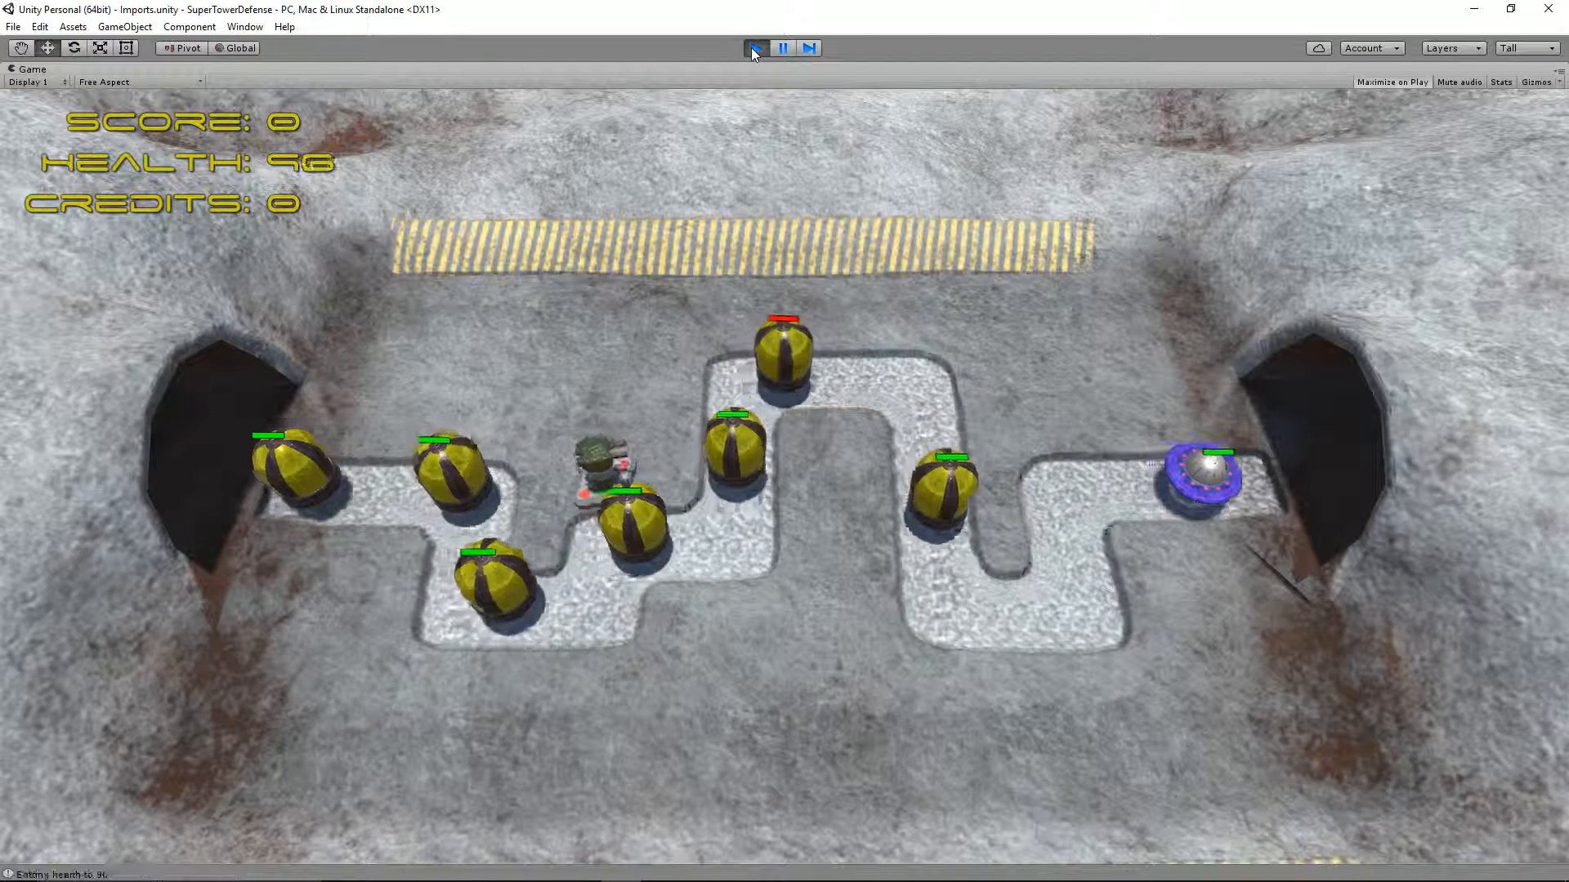
click(753, 49)
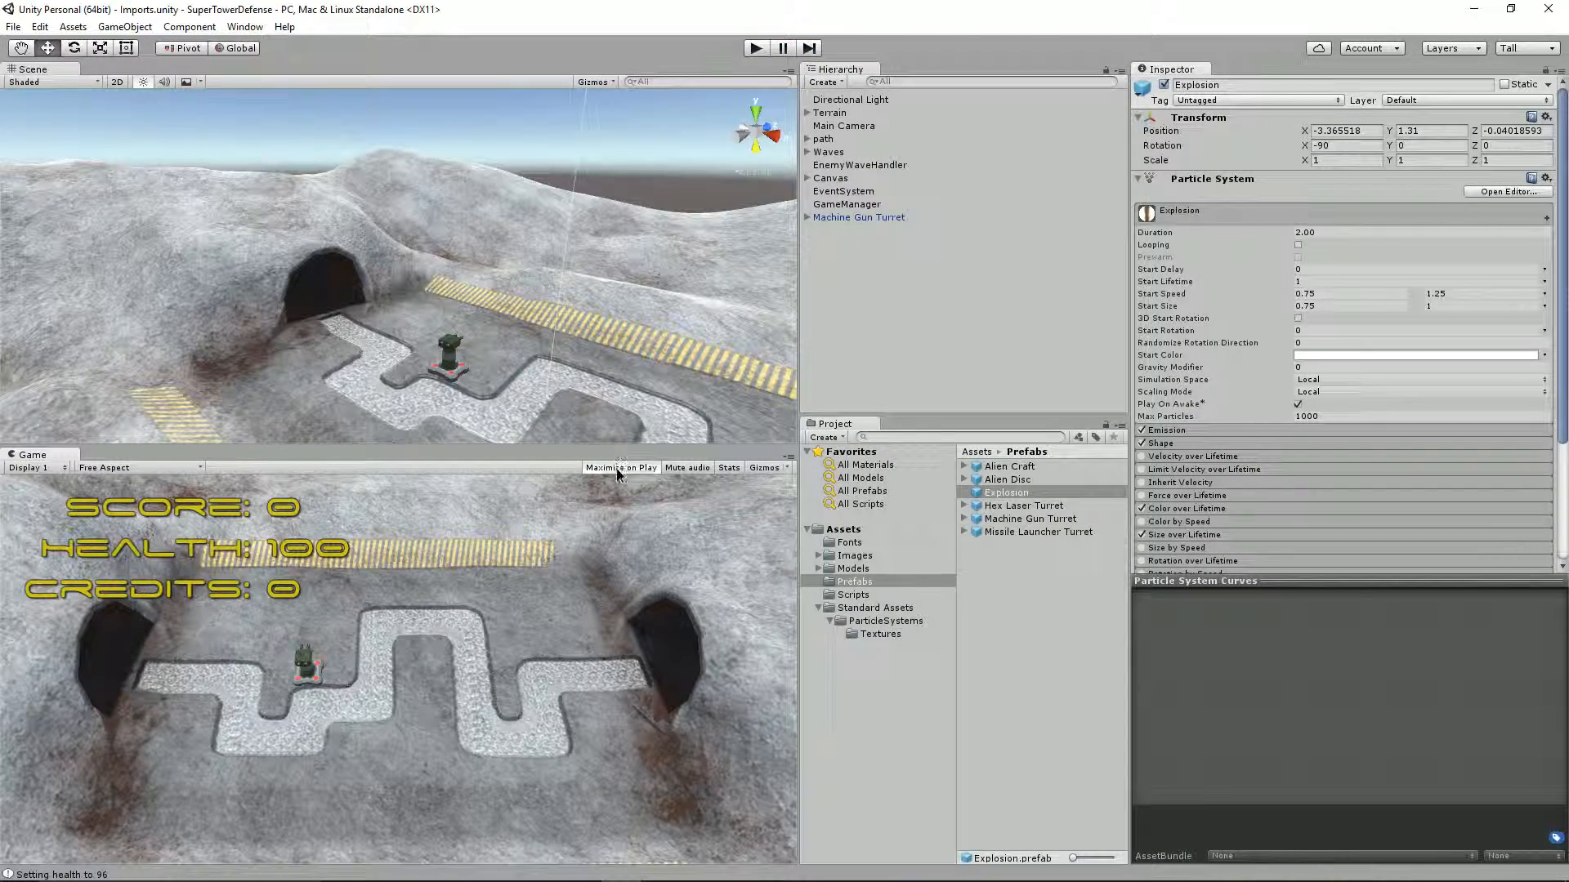
Run the game with Maximize on Play turned off and inspect the Explosion(Clone) objects spawned in the hierarchy.
click(756, 48)
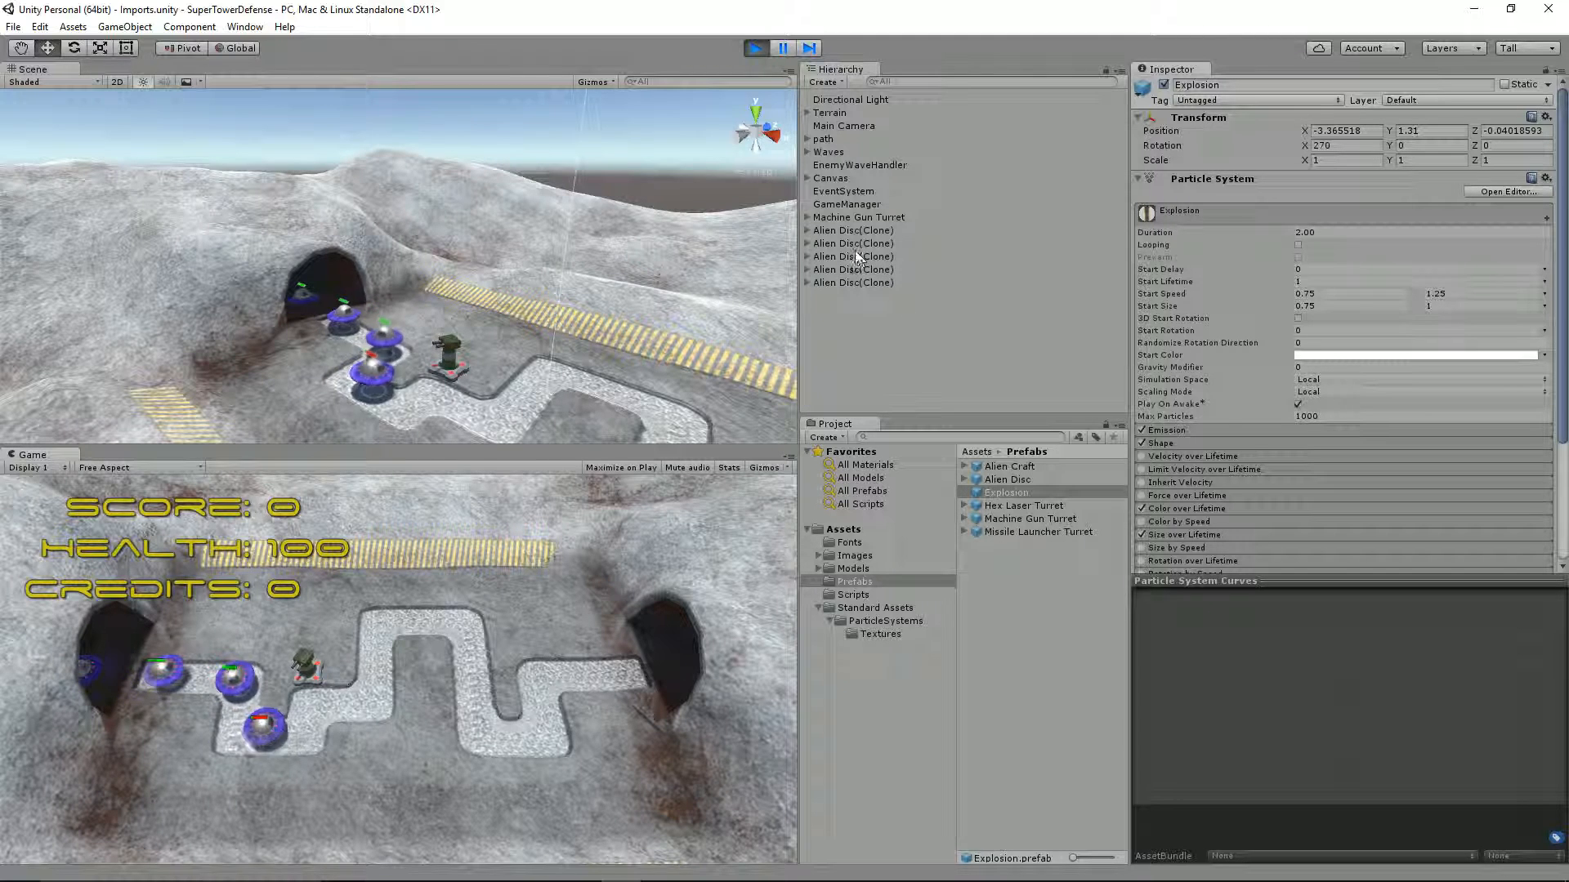
click(842, 285)
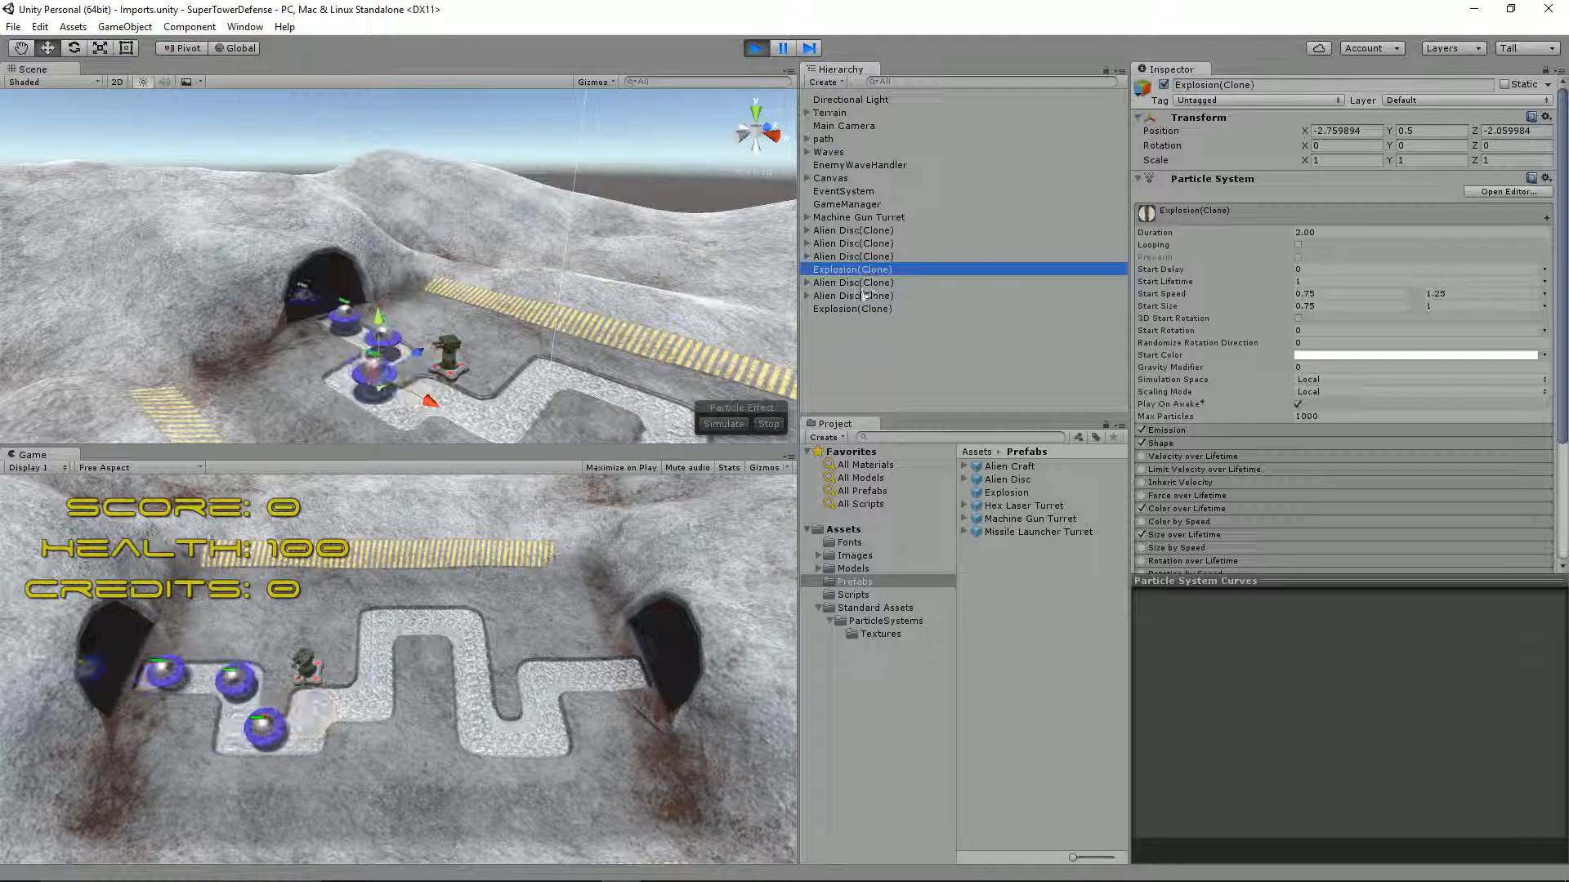
click(850, 308)
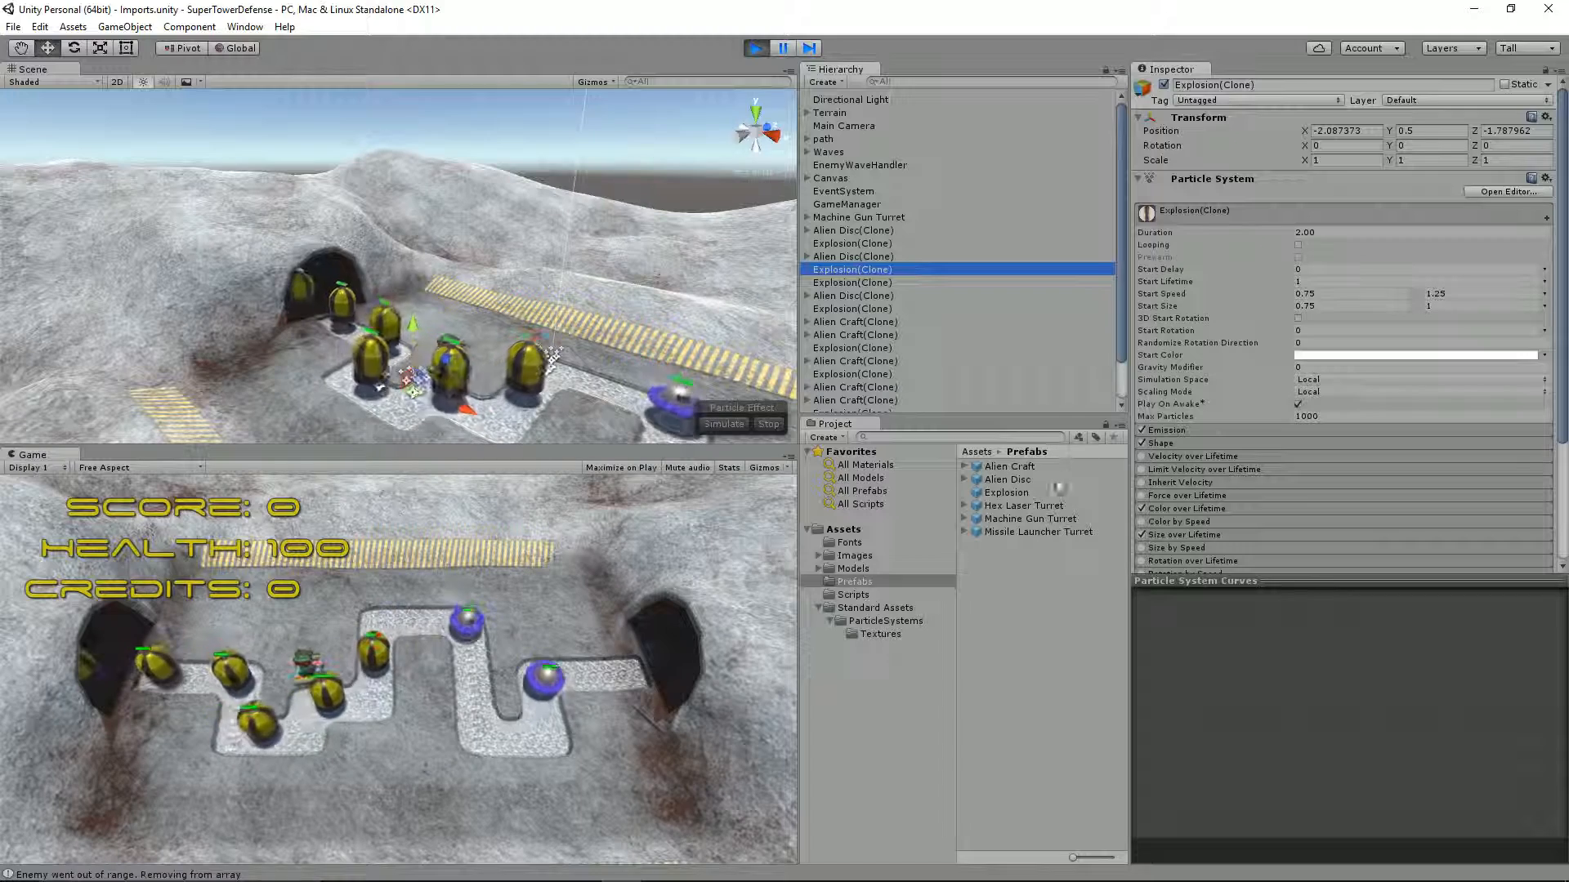
Open the ParticleRemover script in MonoDevelop, examine its ParticleSystem field and GetComponent line, and convert the file to Windows line endings.
click(853, 594)
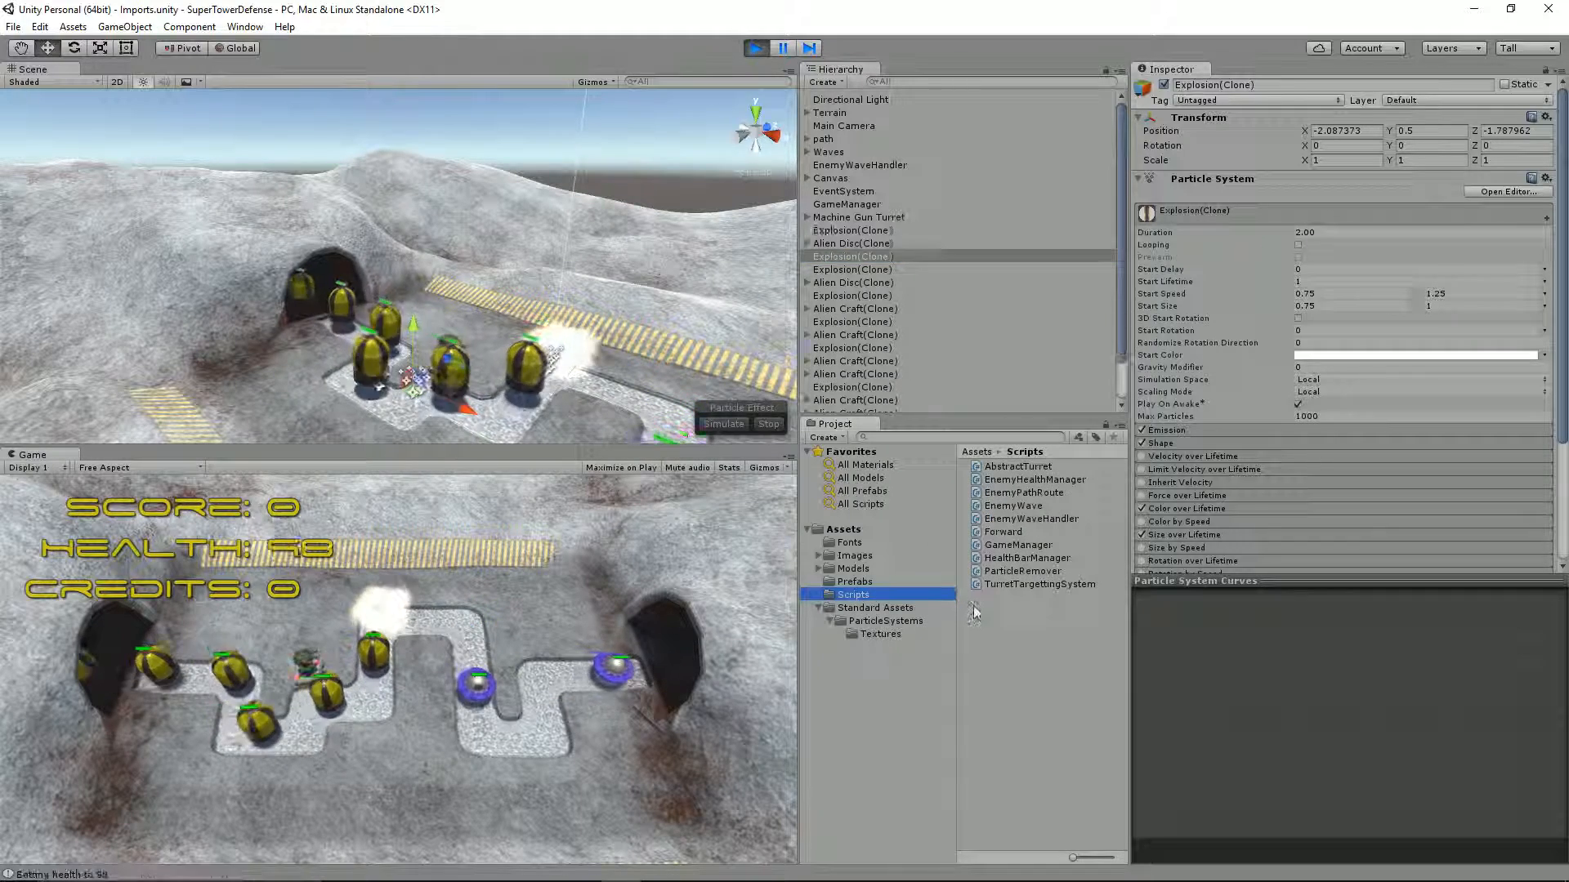
click(1002, 571)
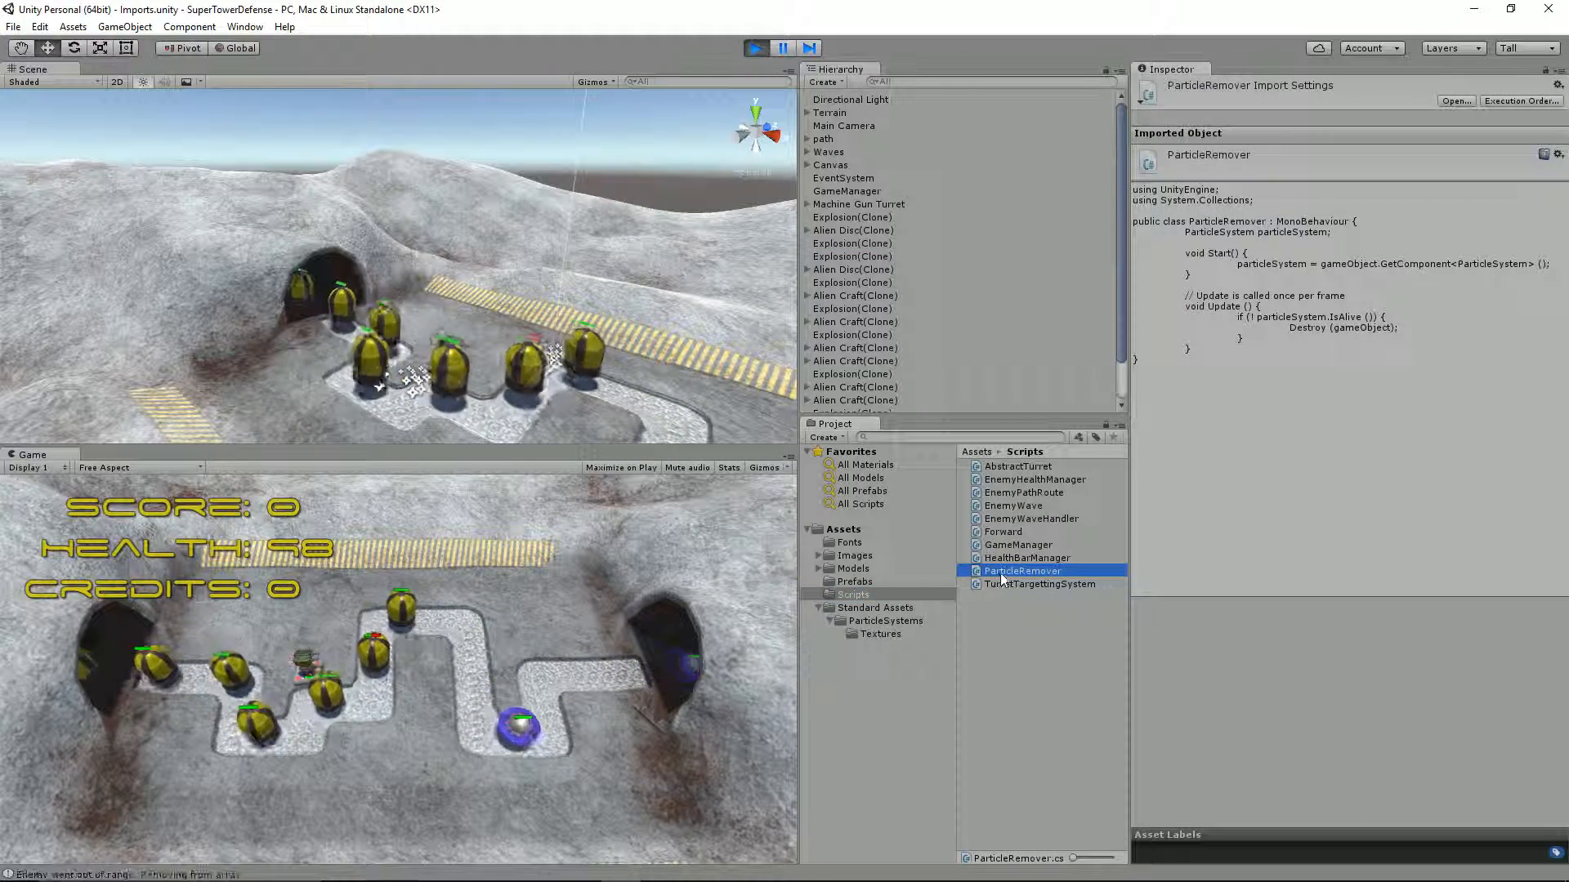
double_click(1002, 572)
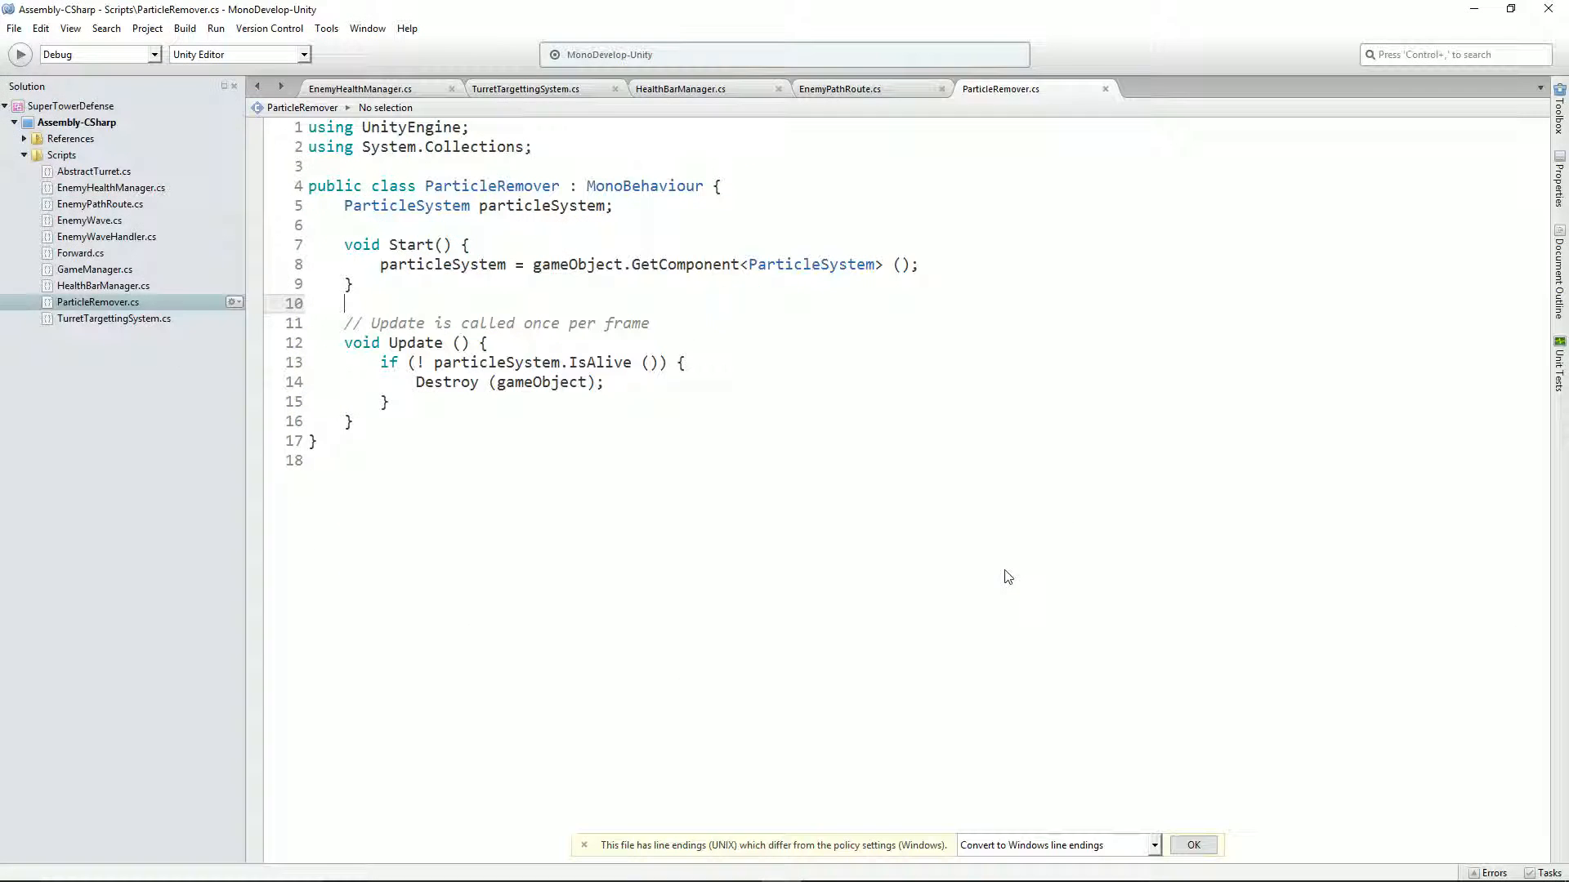
drag(343, 206, 621, 208)
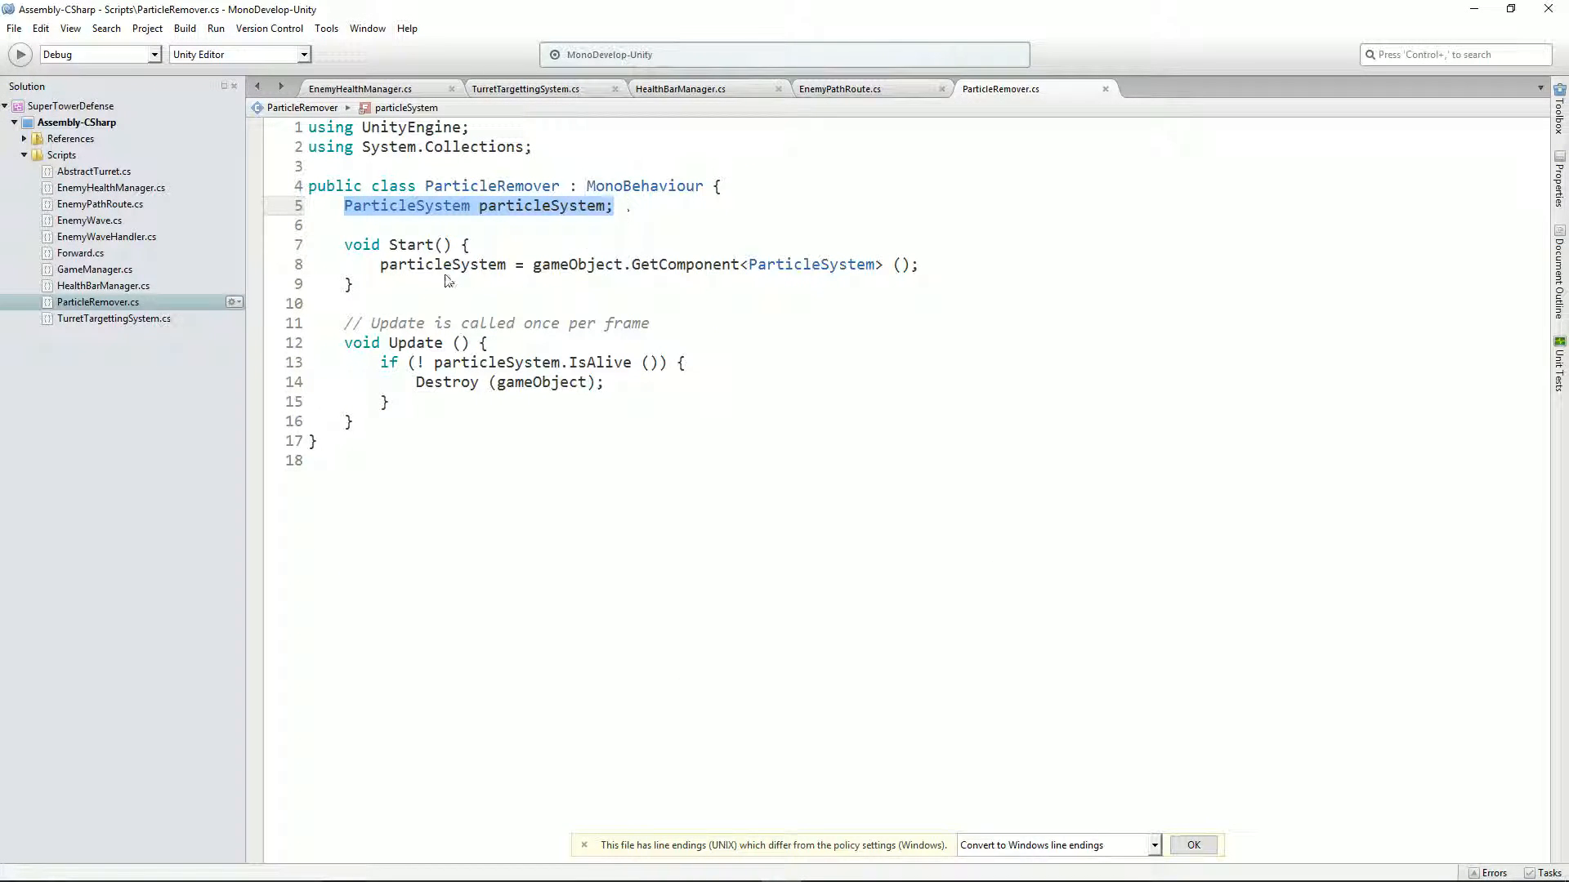
drag(381, 266, 924, 270)
click(849, 273)
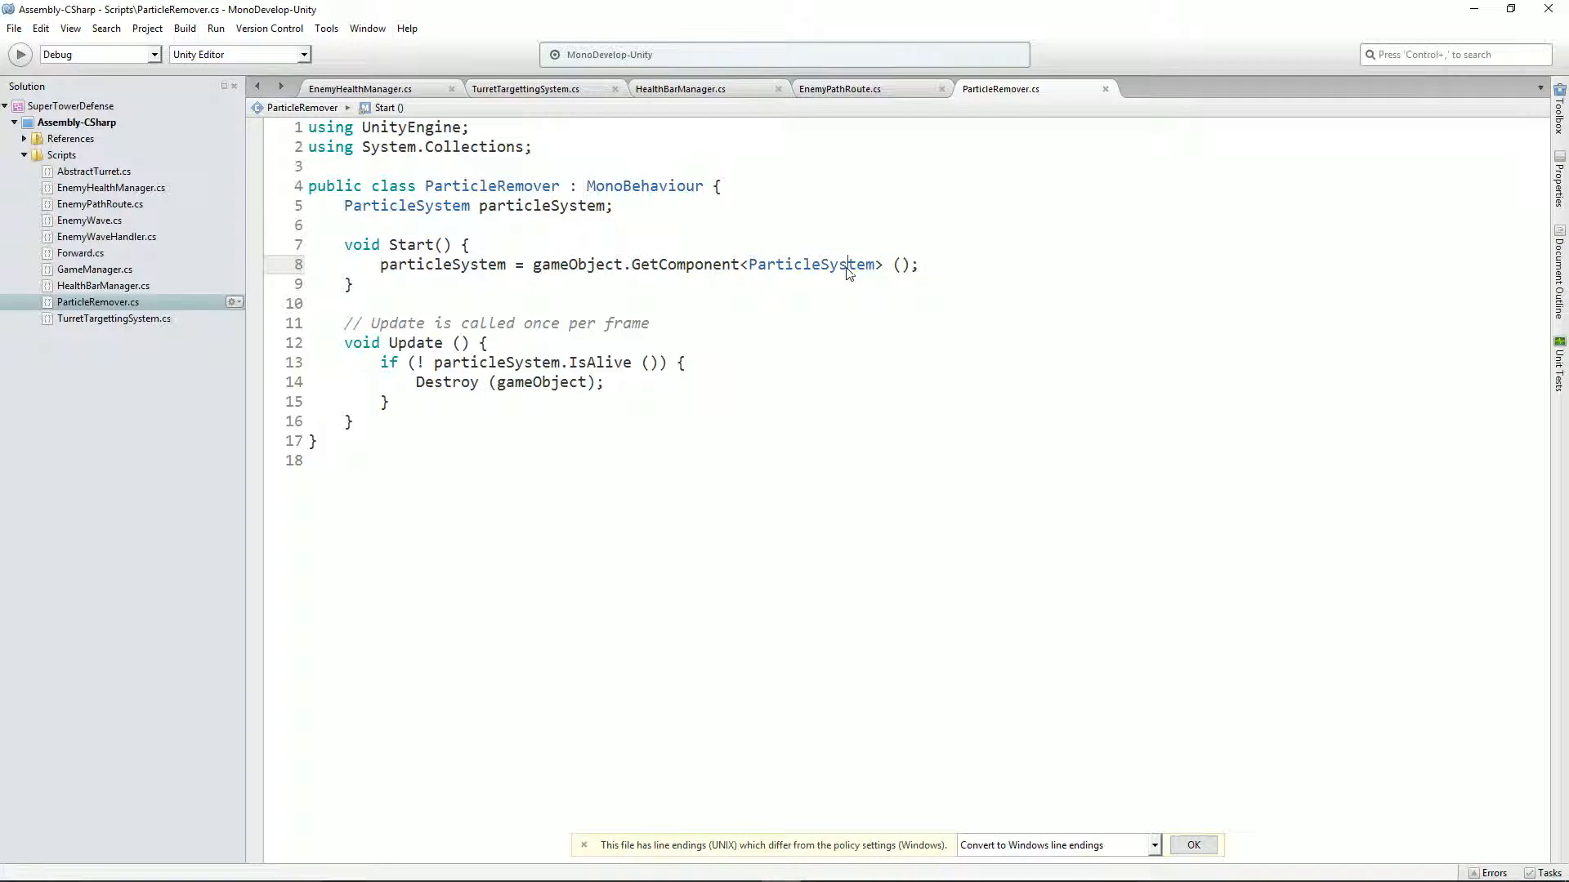
click(1194, 845)
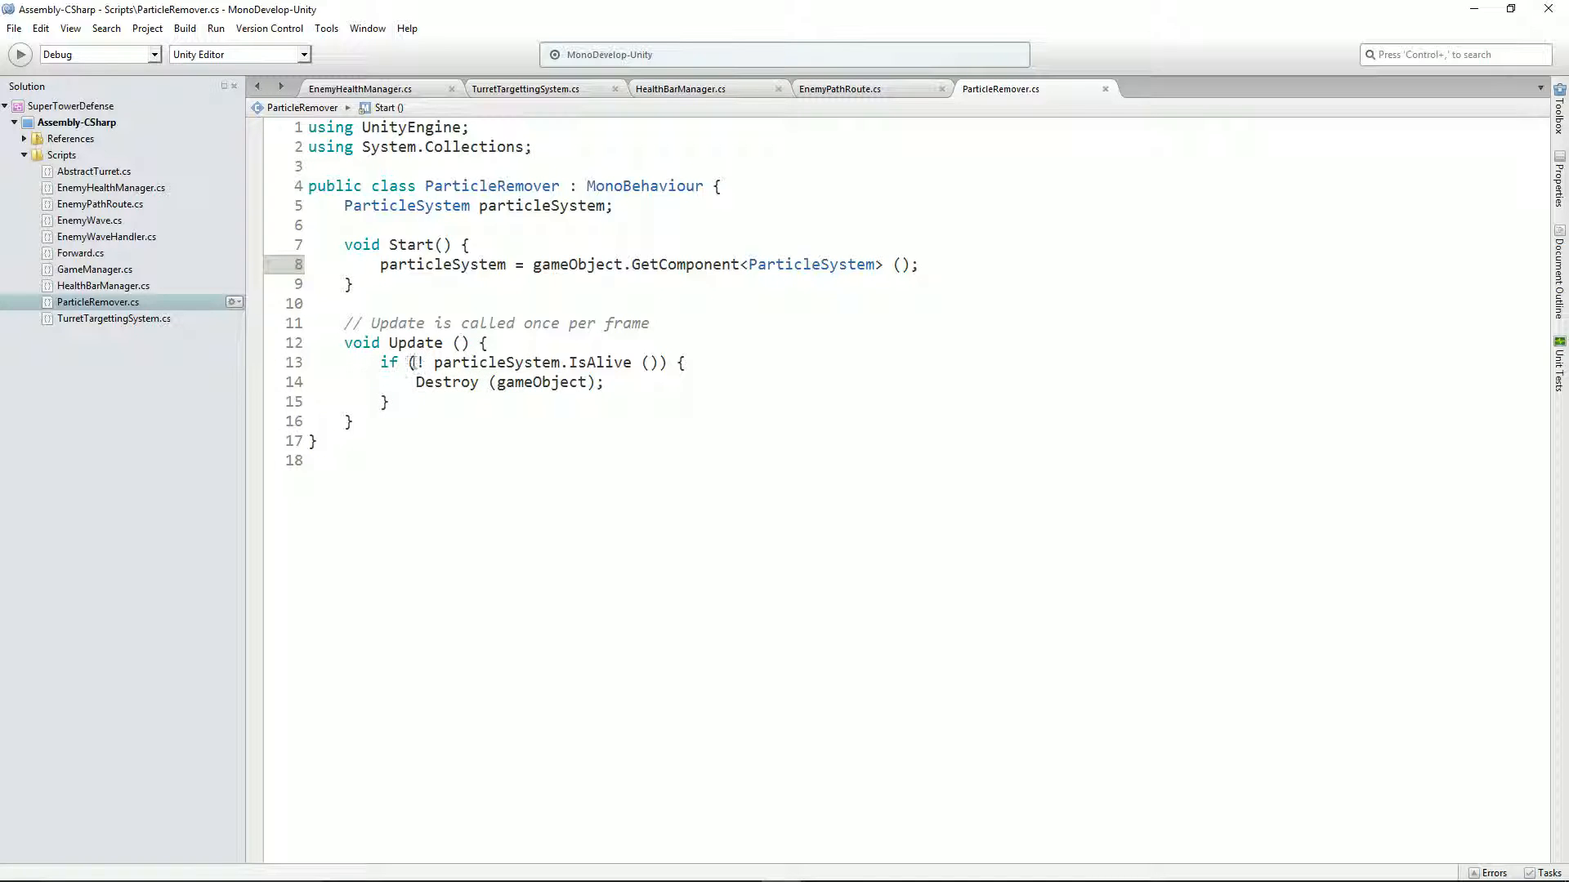
Examine the particleSystem.IsAlive () condition in the ParticleRemover script's Update method, then switch back to Unity and stop the running game.
drag(439, 364, 648, 363)
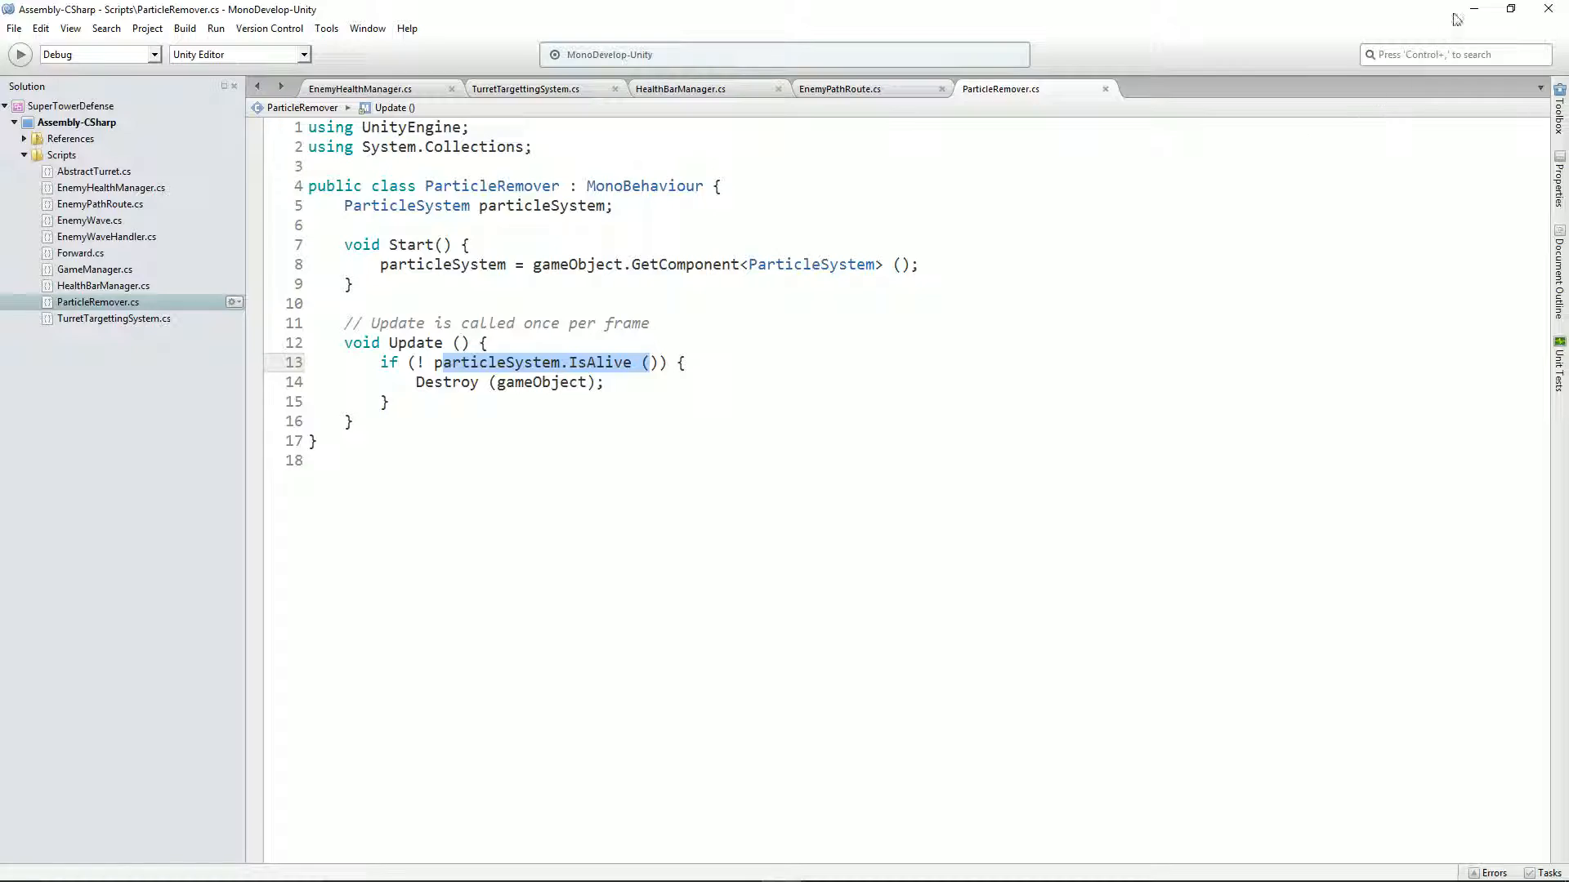
click(1456, 18)
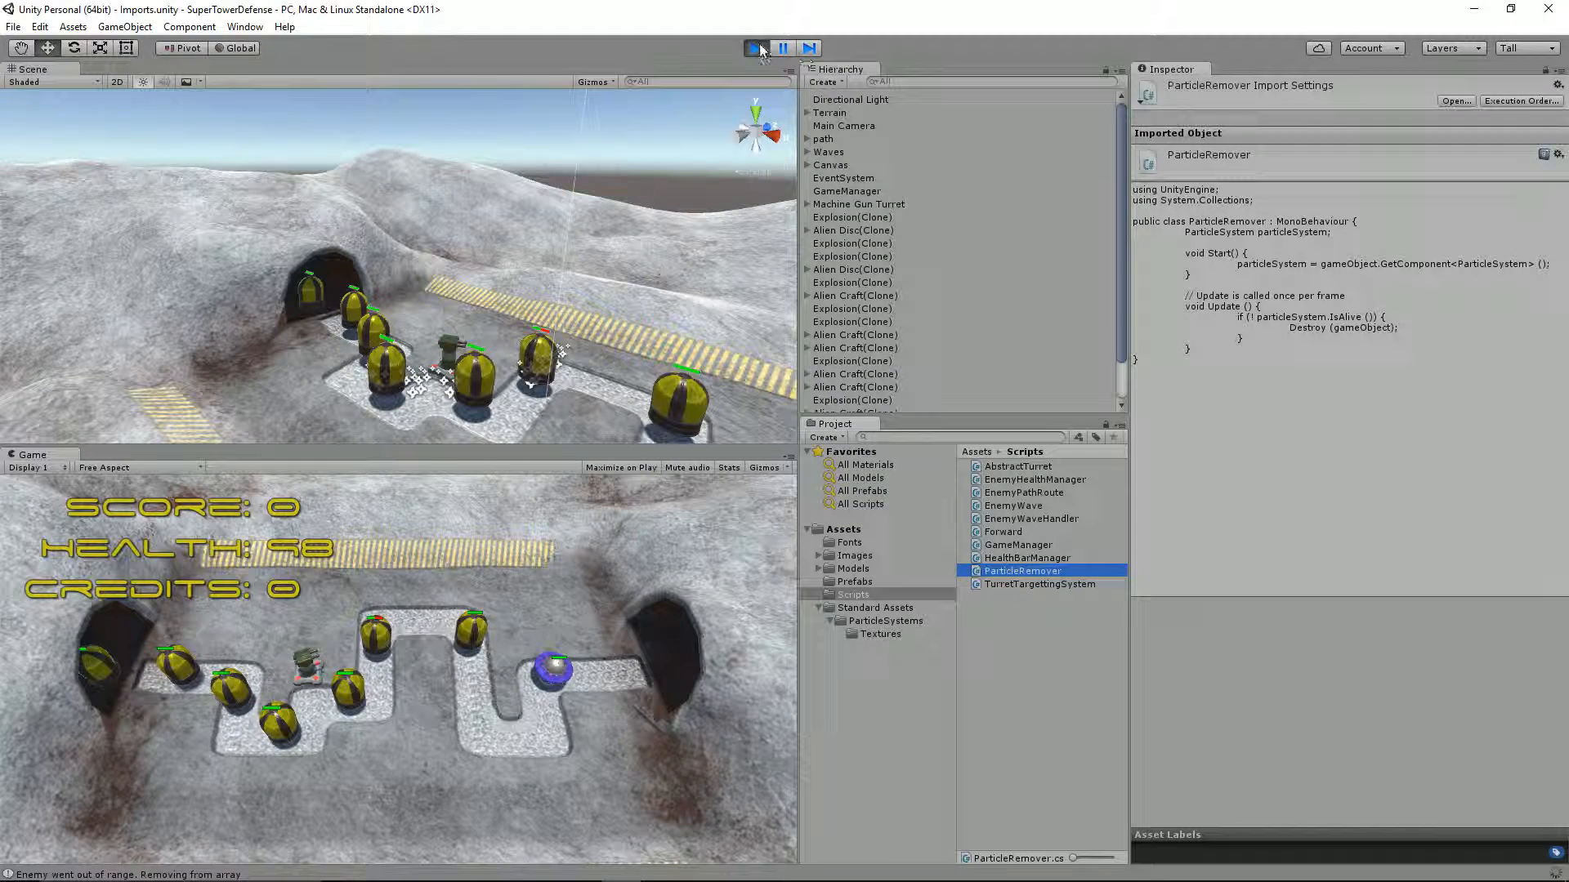
click(759, 49)
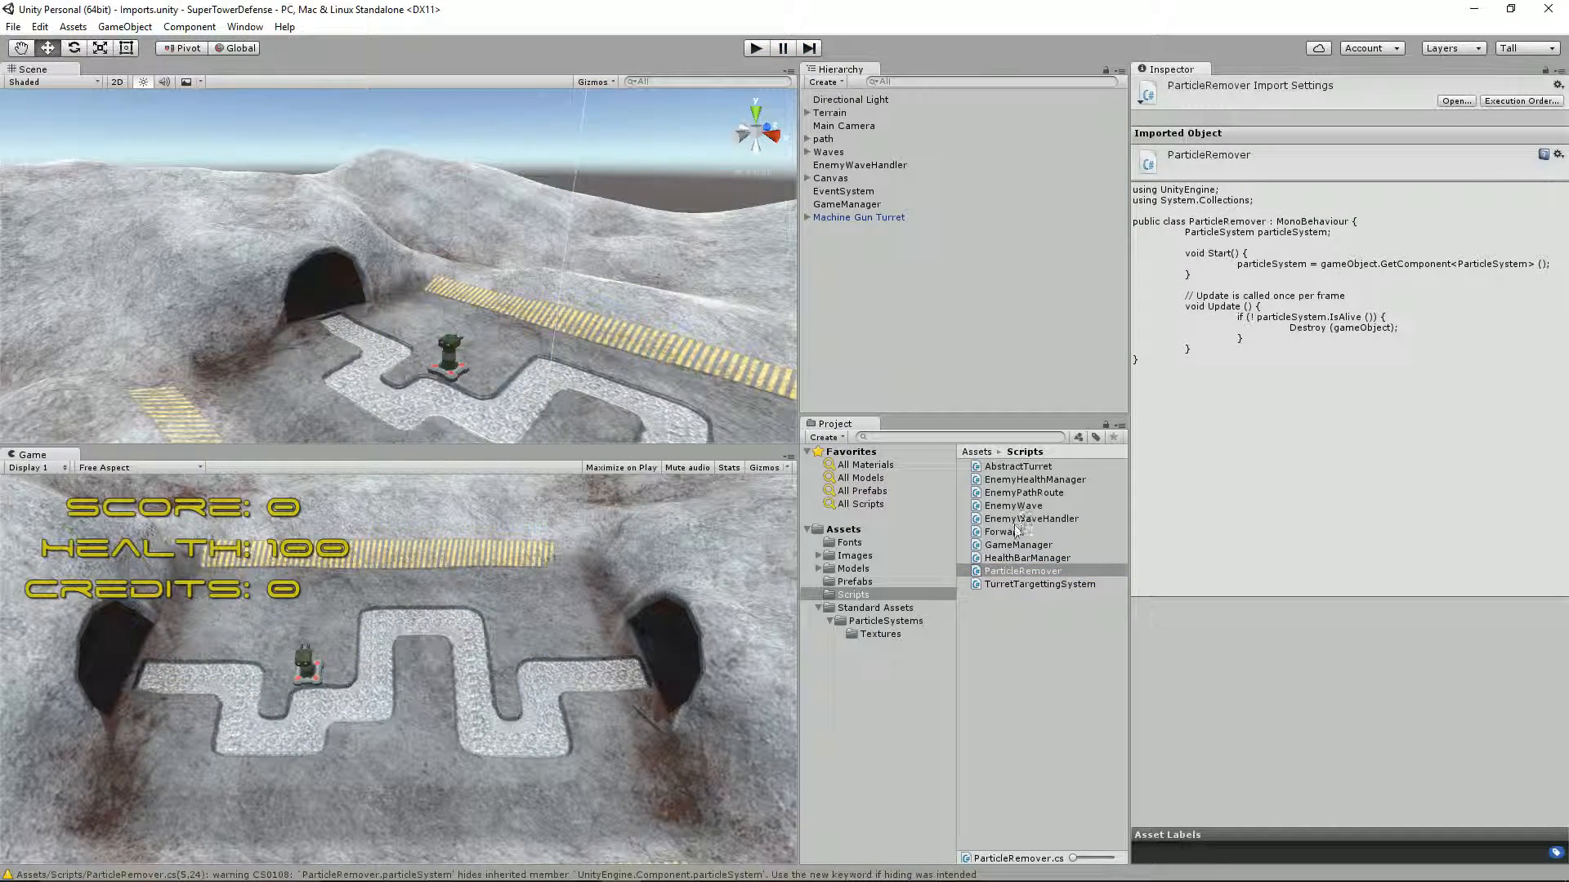
Attach the ParticleRemover script from the Scripts folder to the Explosion prefab as a component.
click(853, 583)
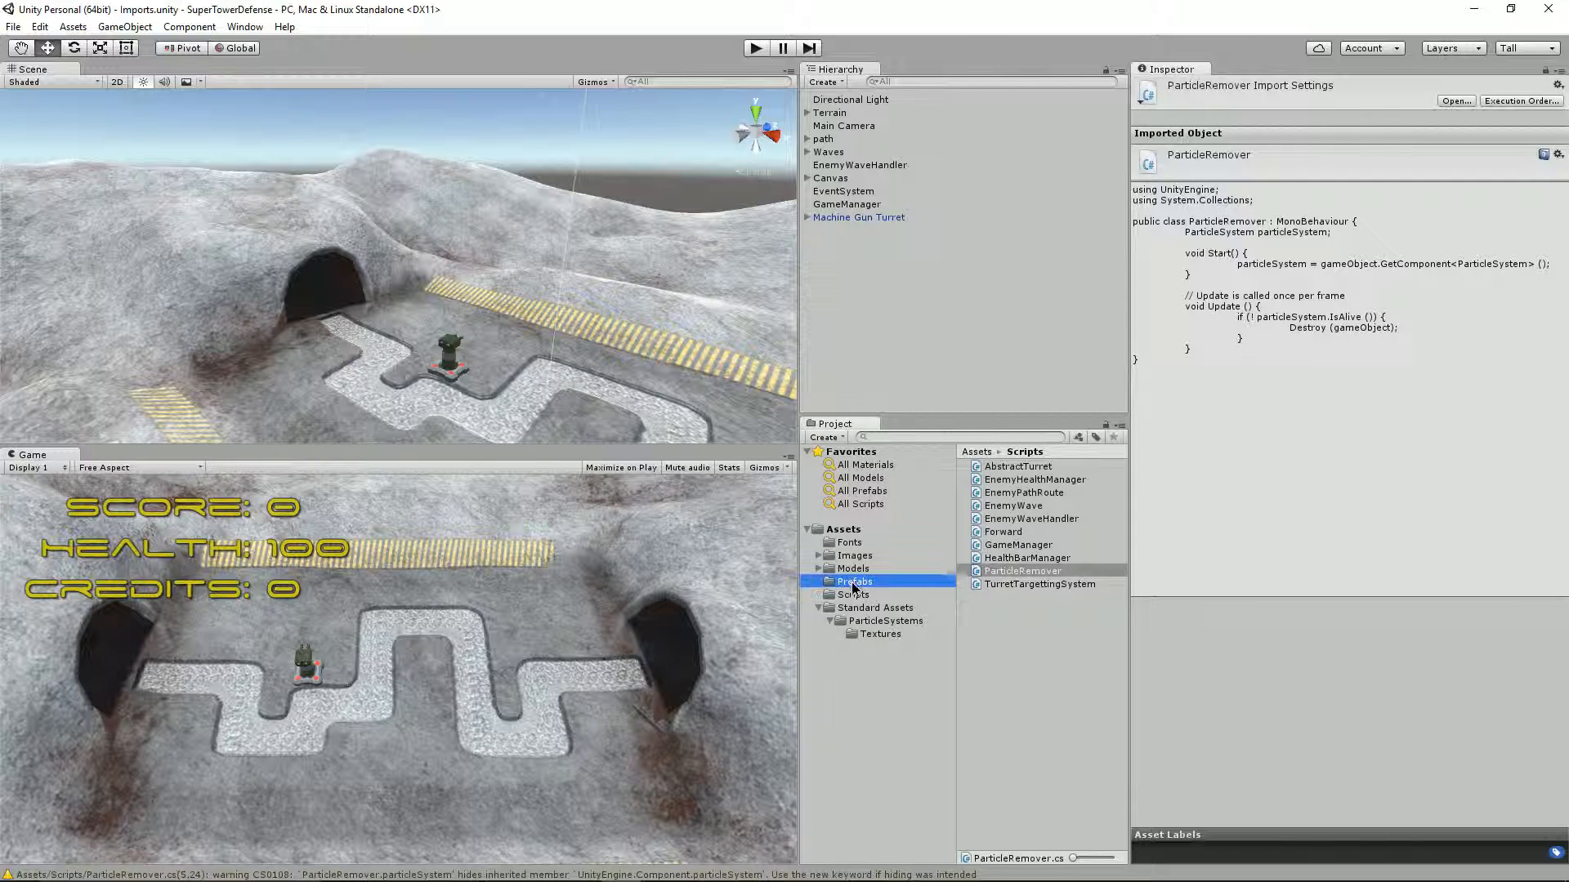
click(1006, 494)
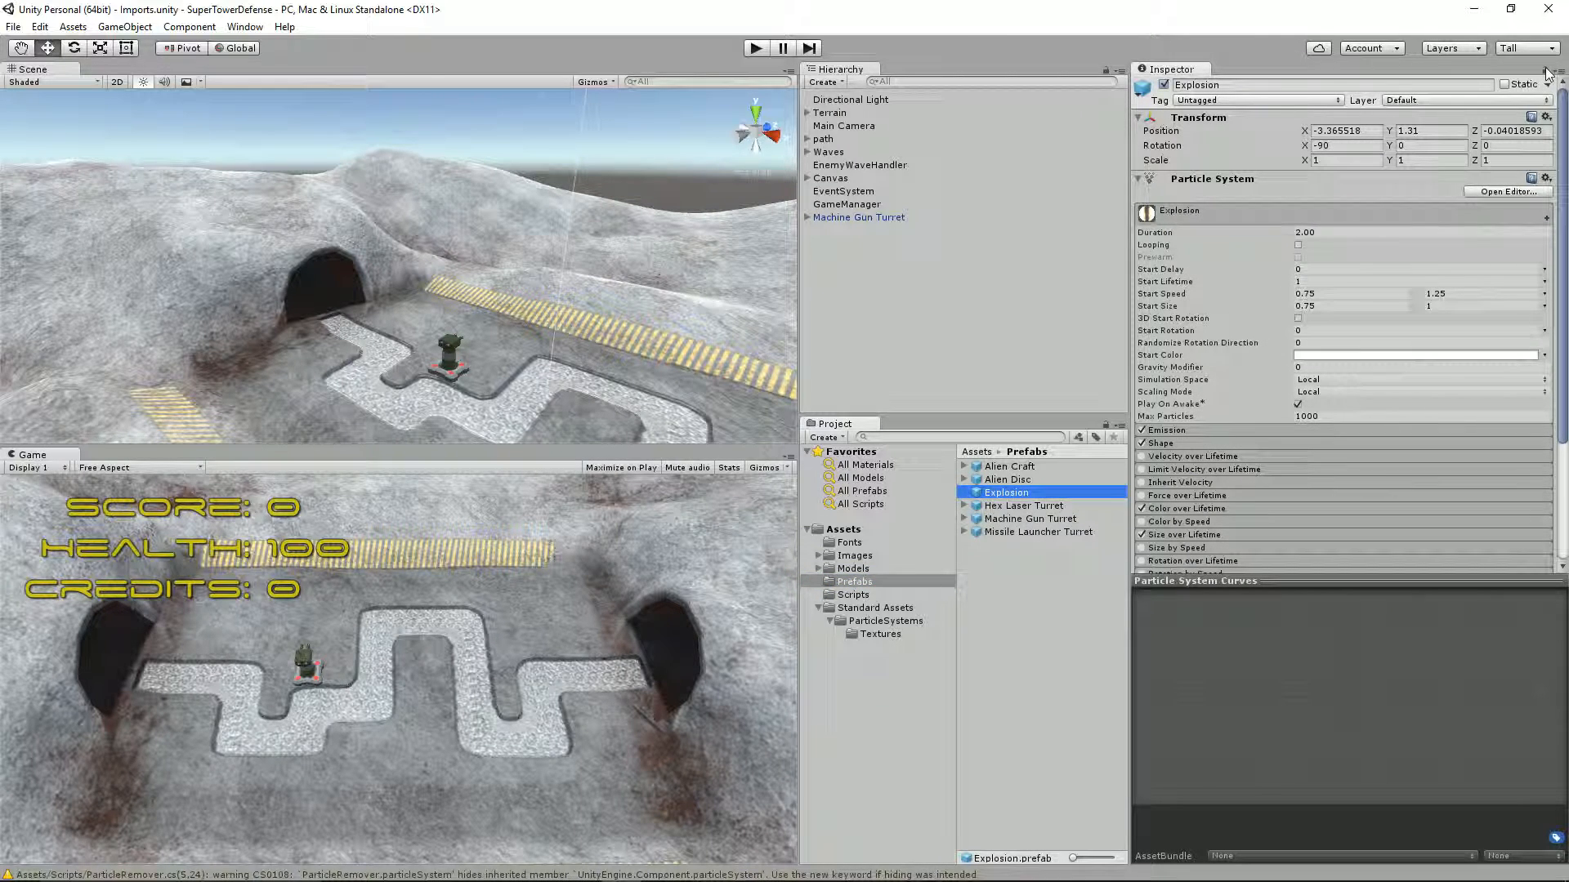
scroll(1536, 370, down, 5)
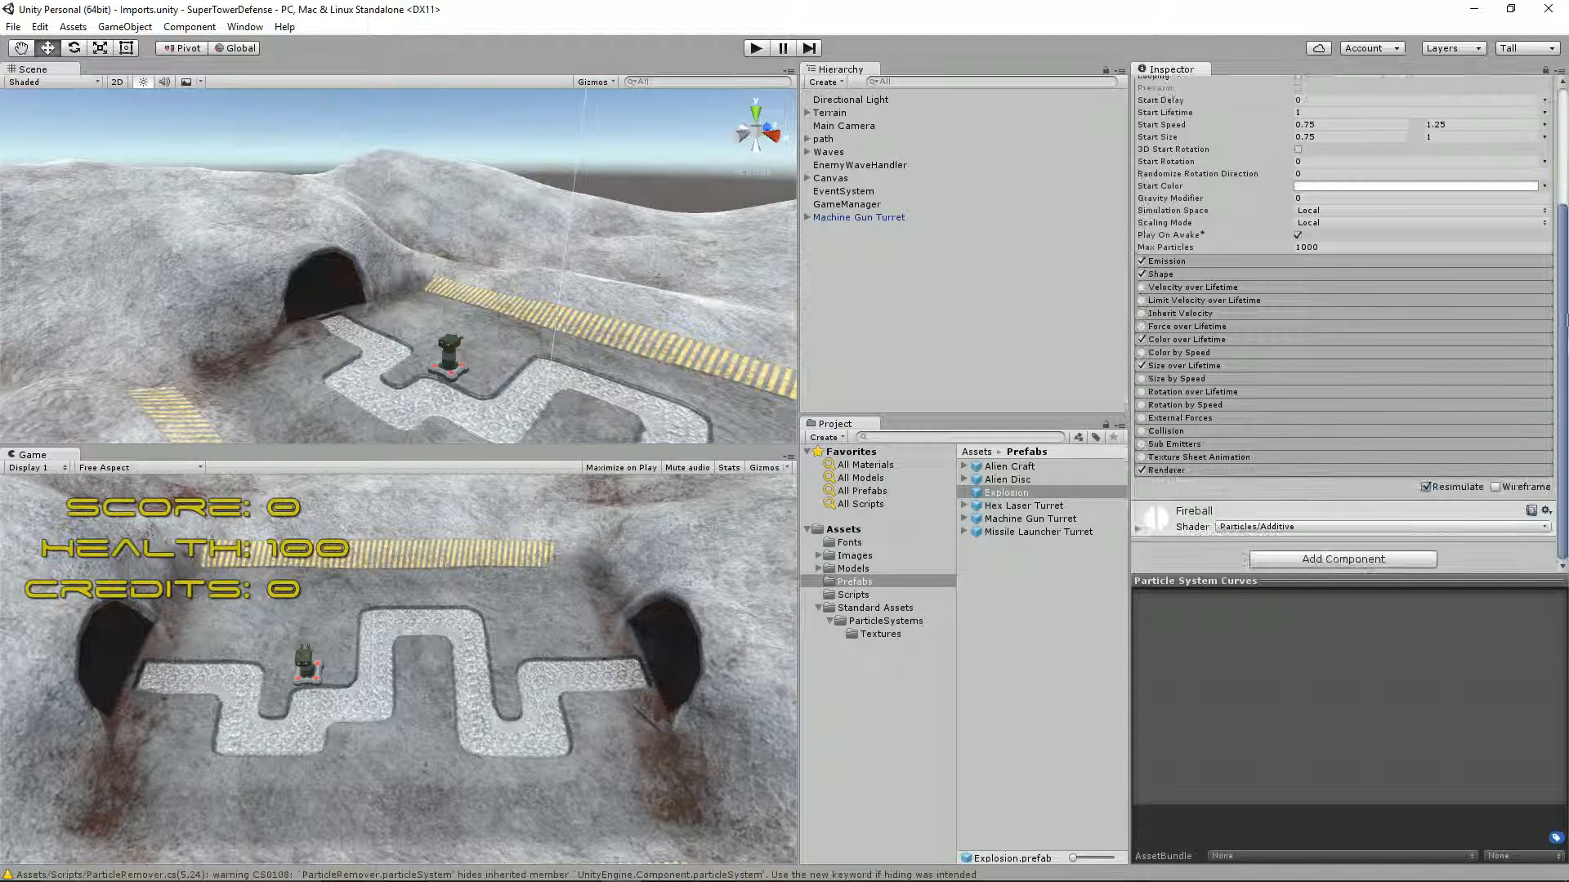
click(853, 595)
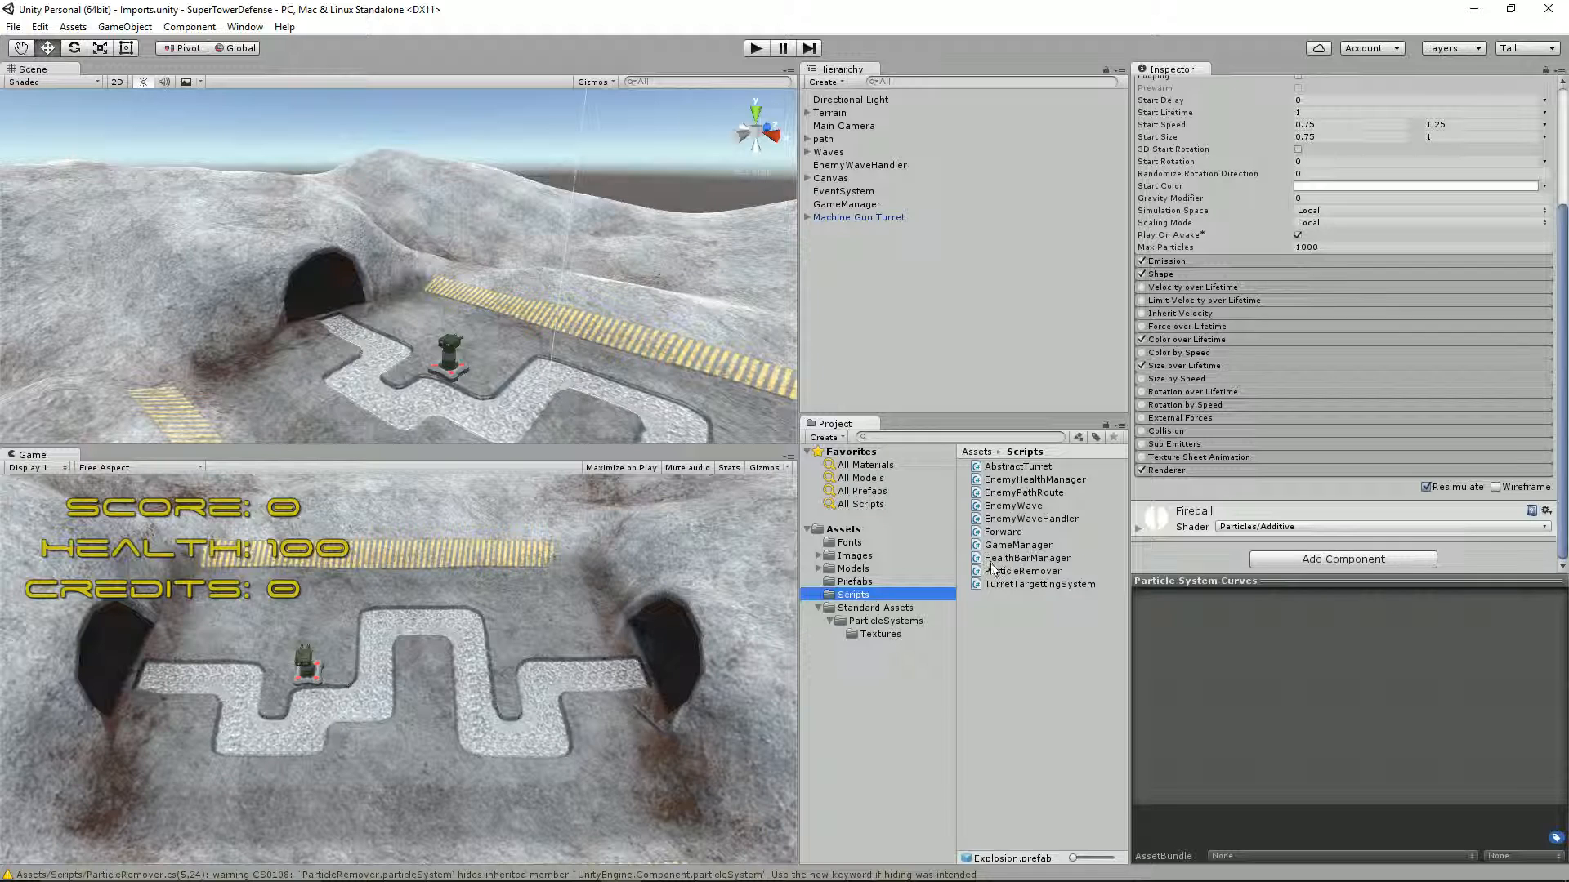
drag(991, 577, 1176, 568)
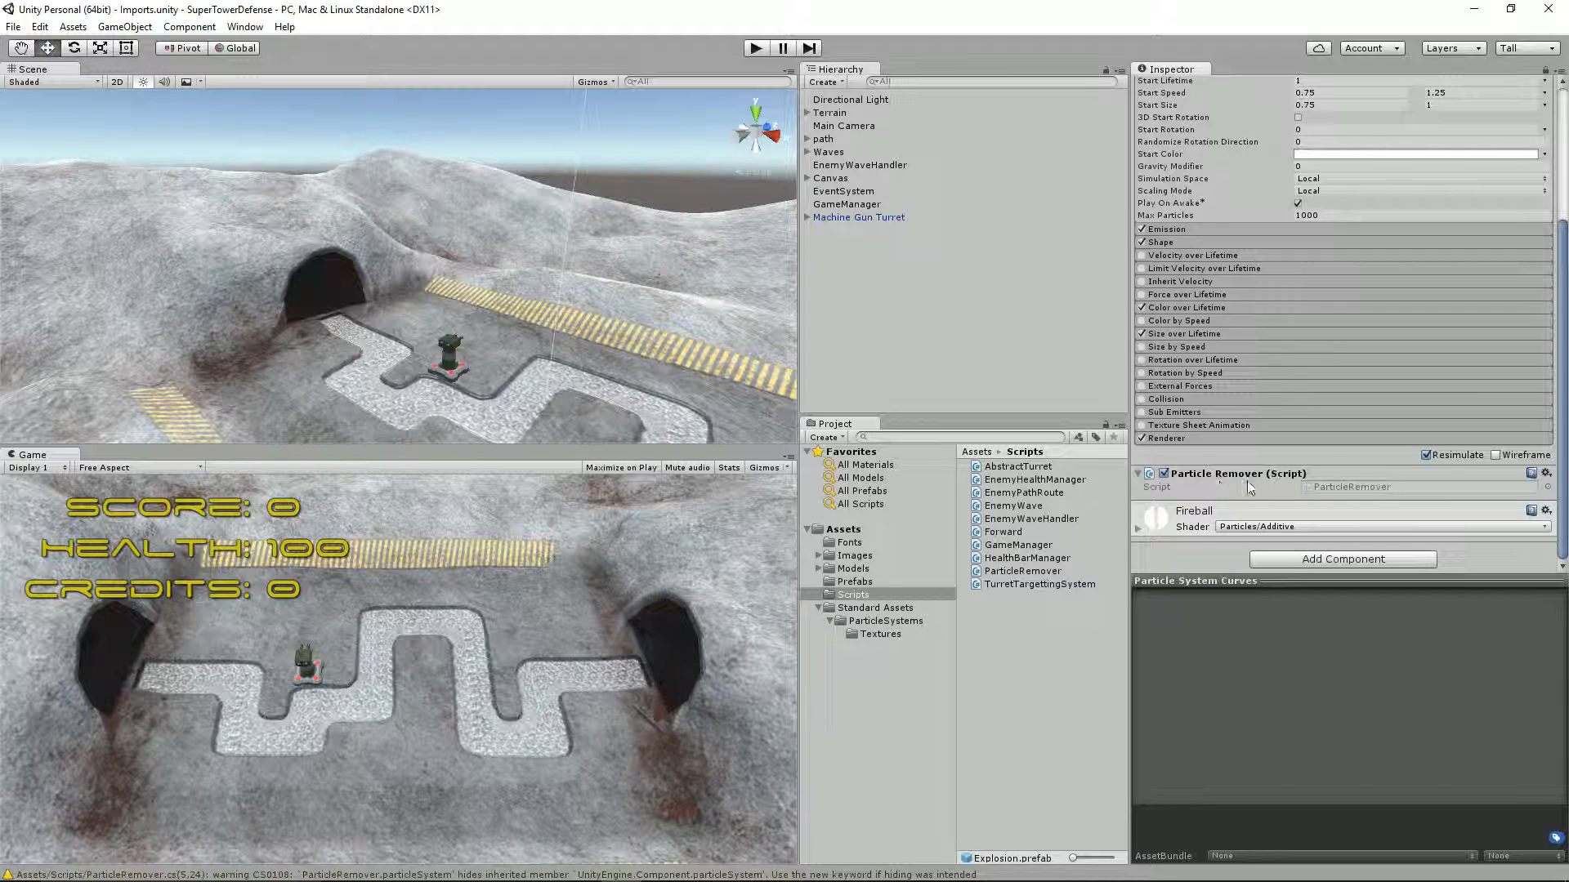
Play-test the game, watch the Explosion(Clone) objects in the hierarchy, and review the Explosion prefab's Particle System and Particle Remover components.
click(754, 49)
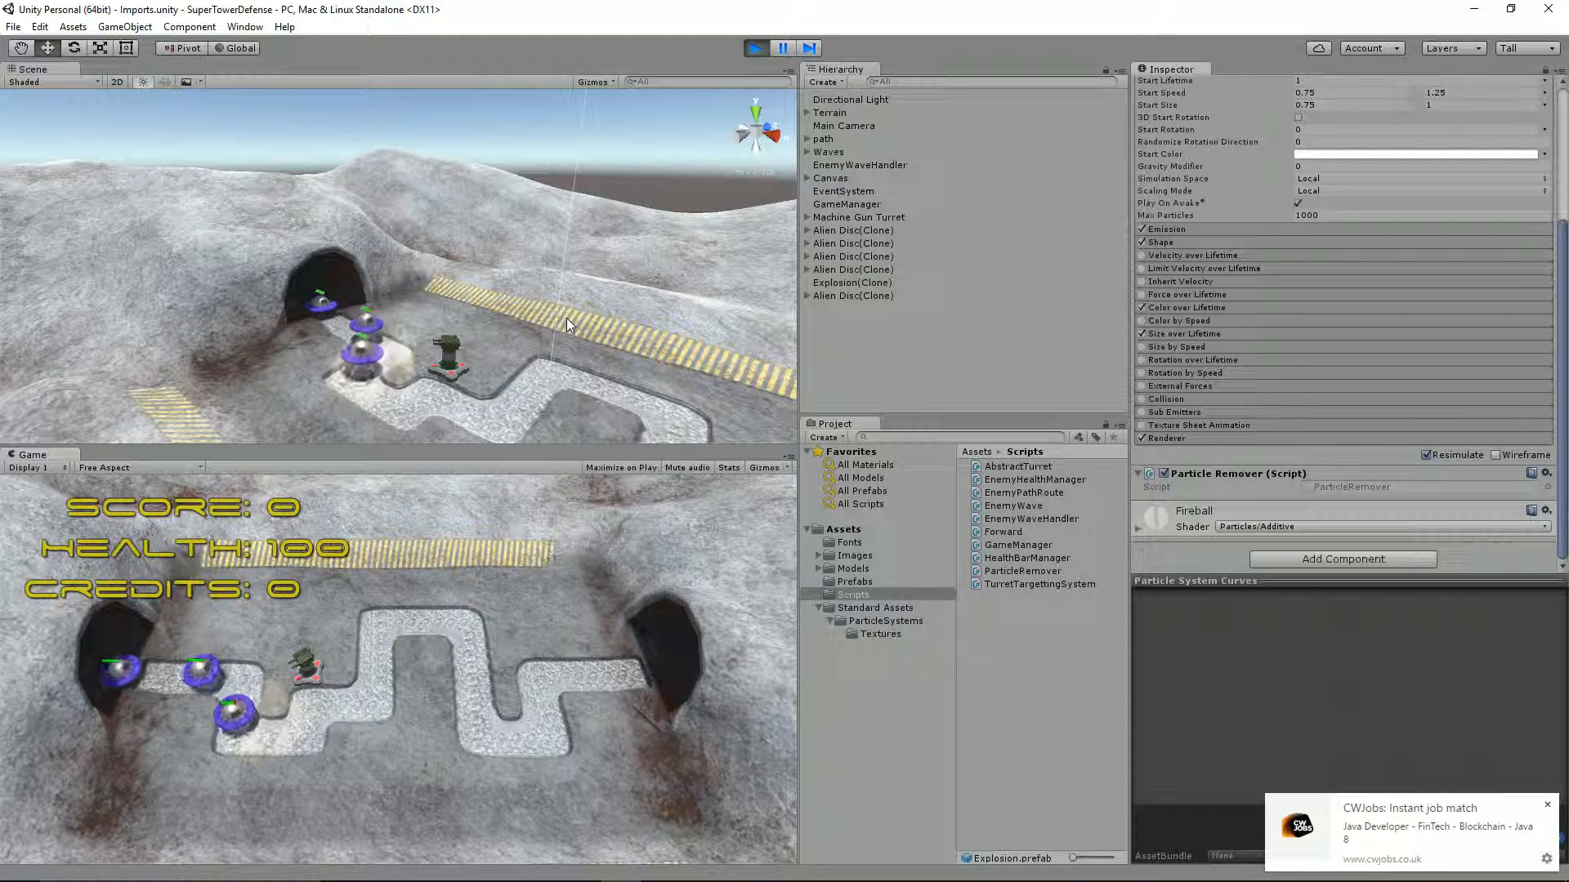
click(1548, 806)
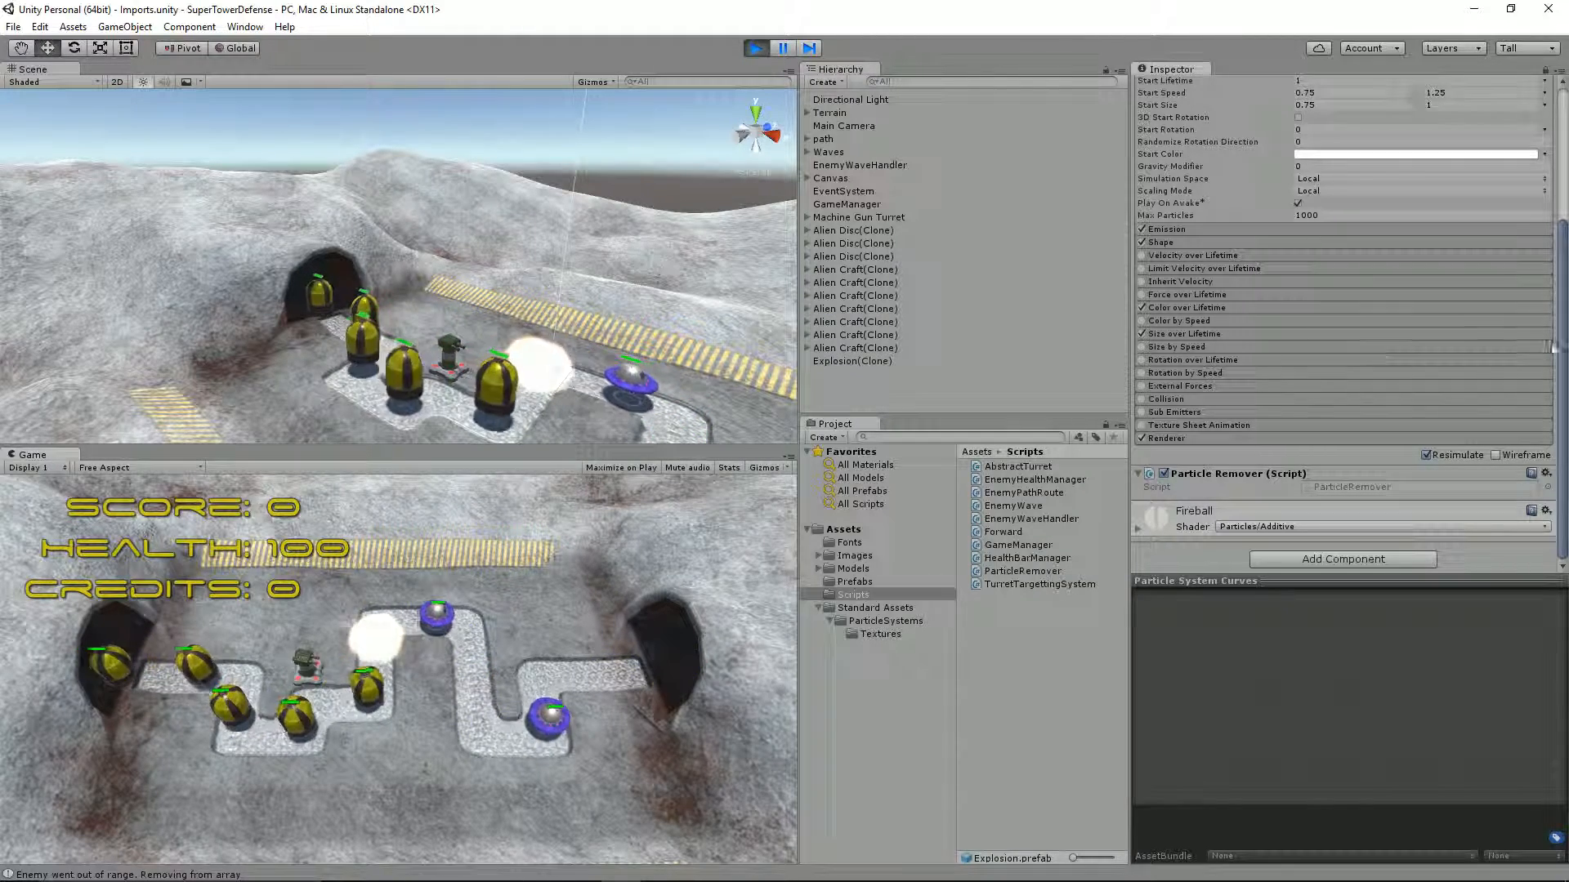
scroll(1300, 278, up, 5)
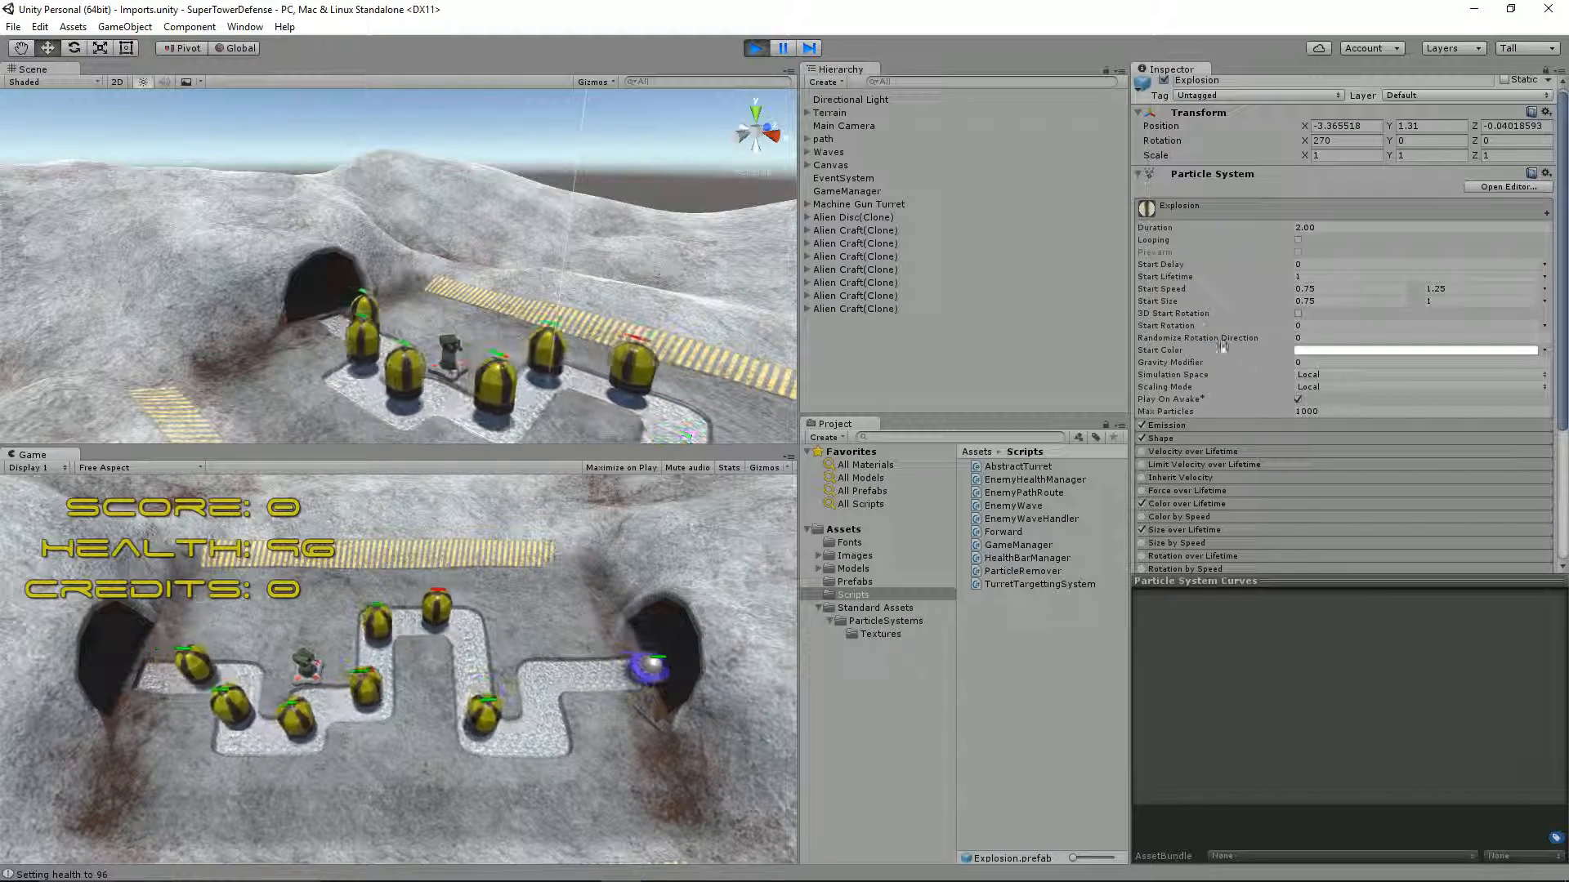
scroll(1271, 466, down, 5)
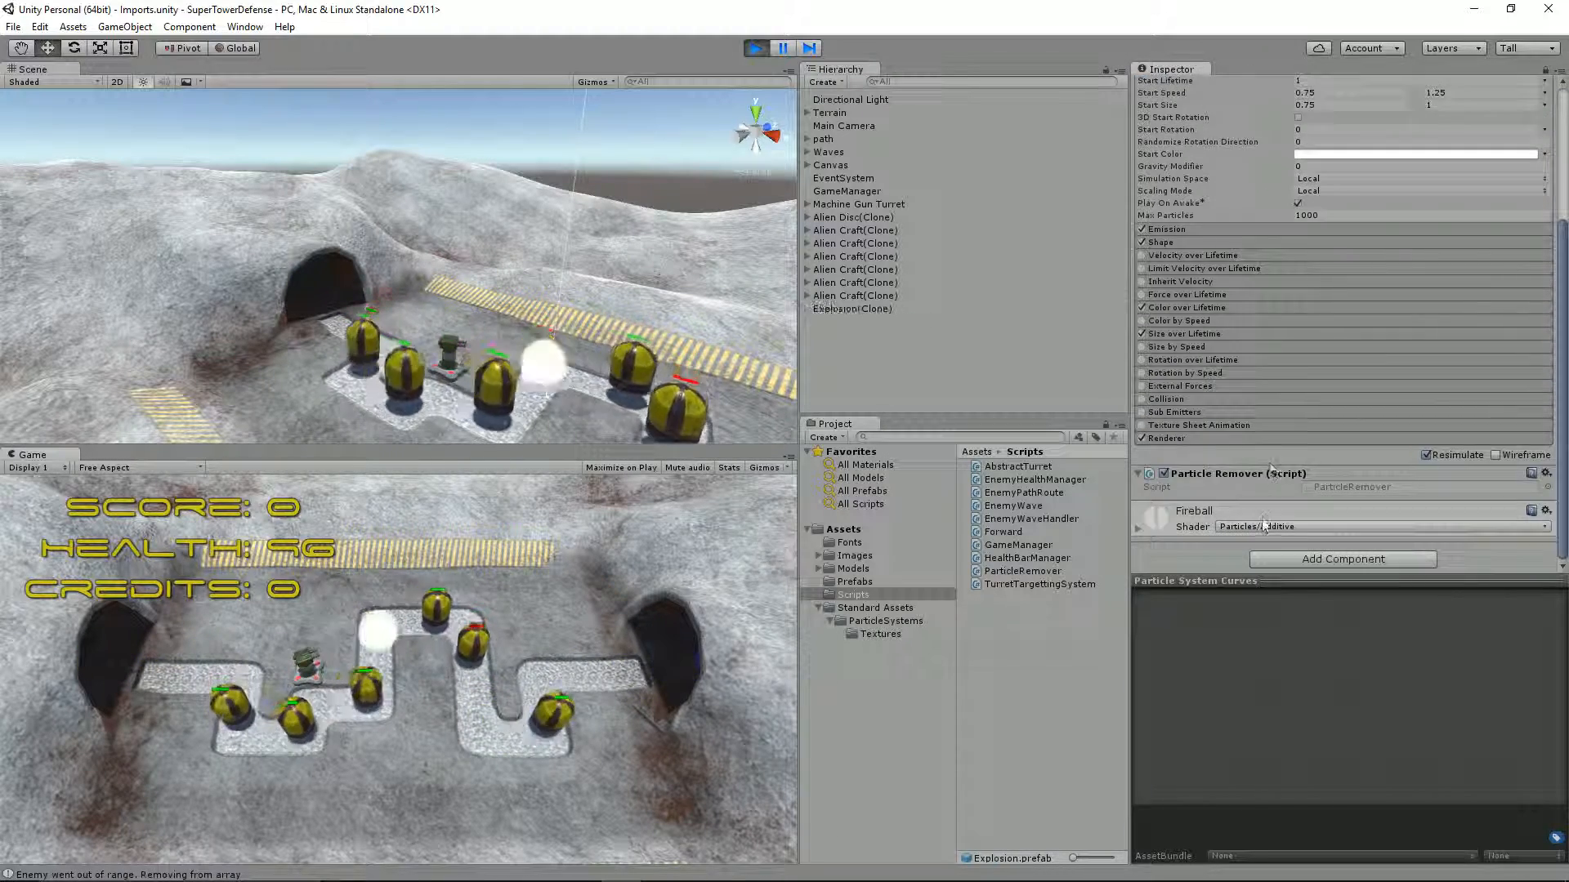
scroll(1281, 418, up, 5)
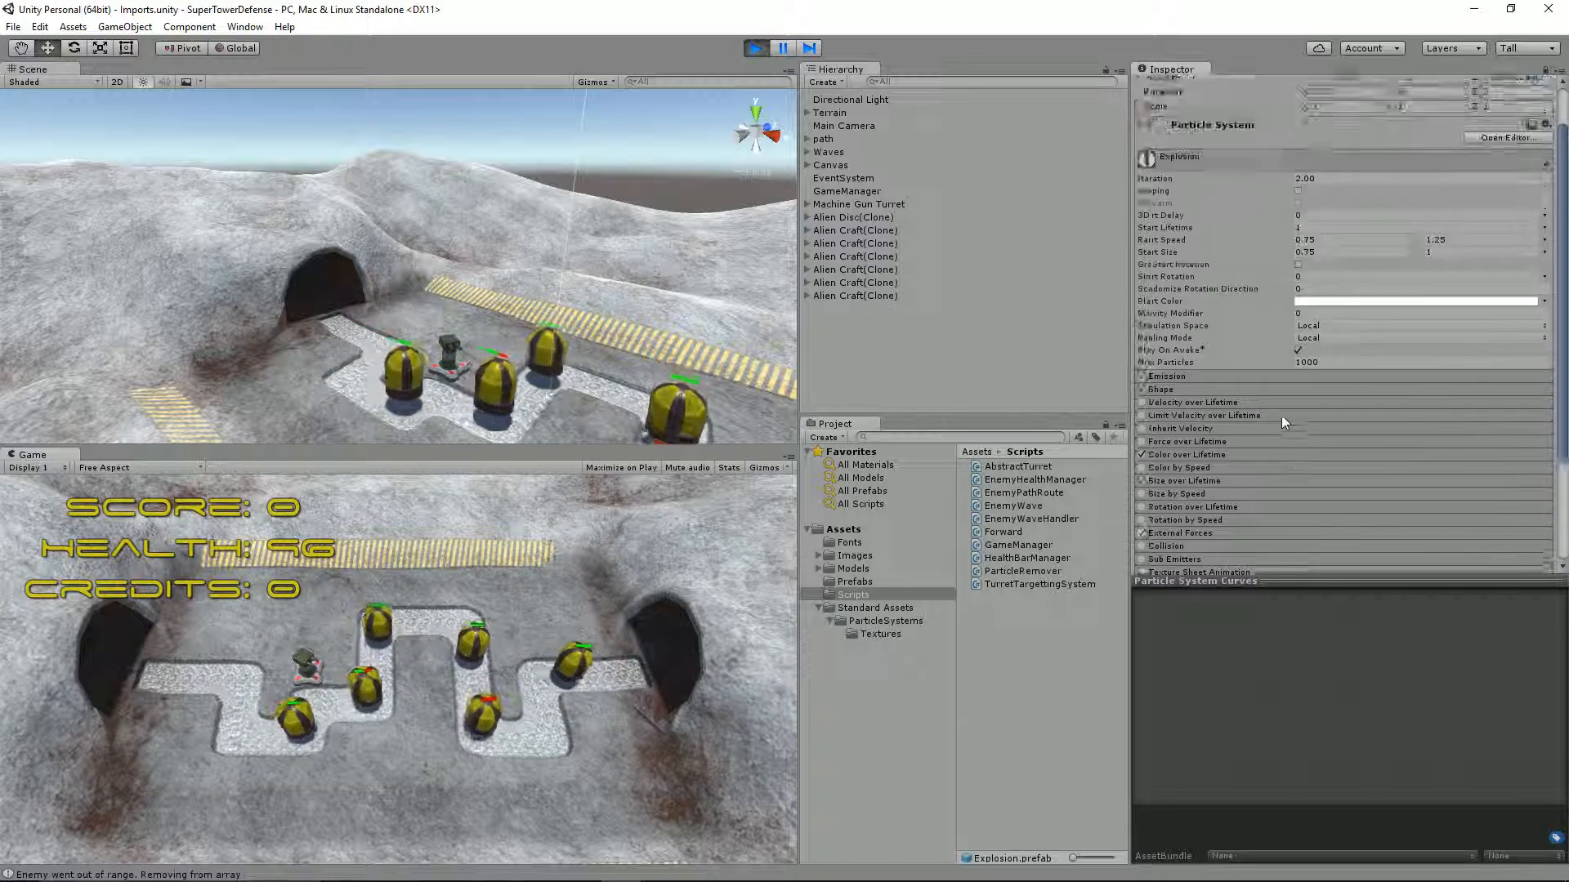